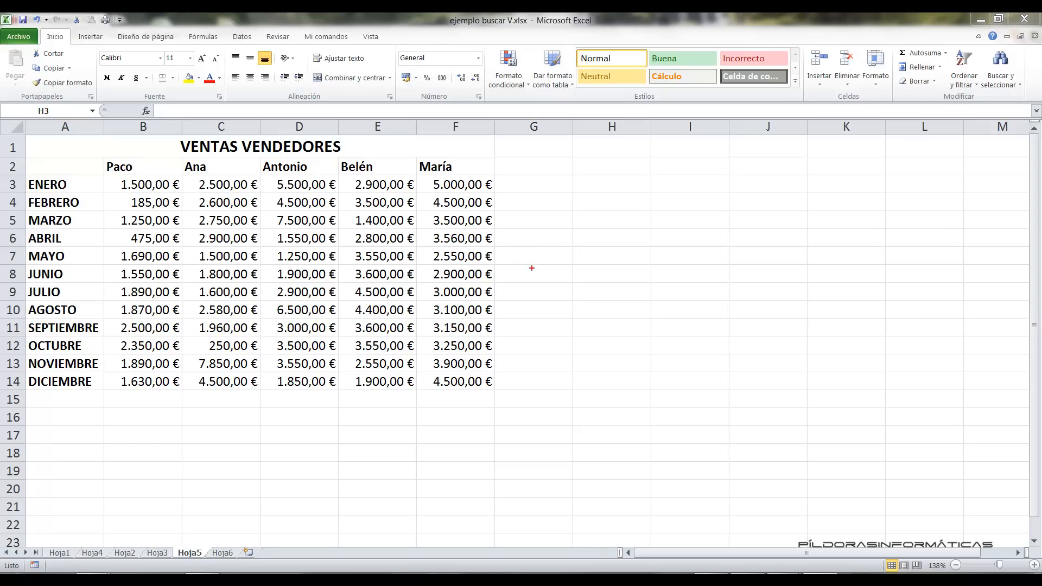
mouse_move(23, 157)
mouse_down()
mouse_move(337, 272)
mouse_move(483, 394)
mouse_move(499, 391)
mouse_up()
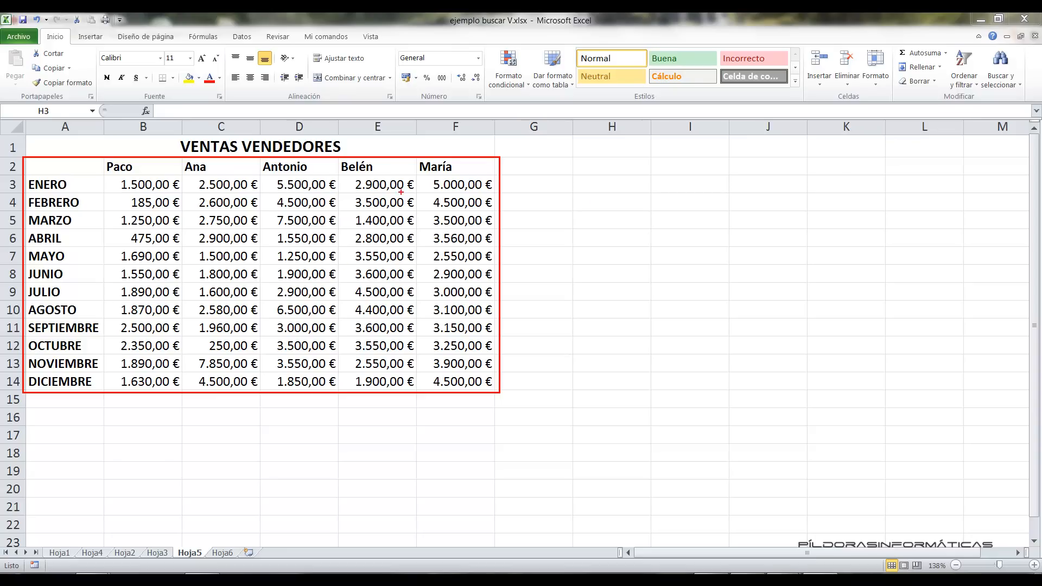
mouse_move(335, 206)
mouse_down()
mouse_move(418, 232)
mouse_move(471, 331)
mouse_up()
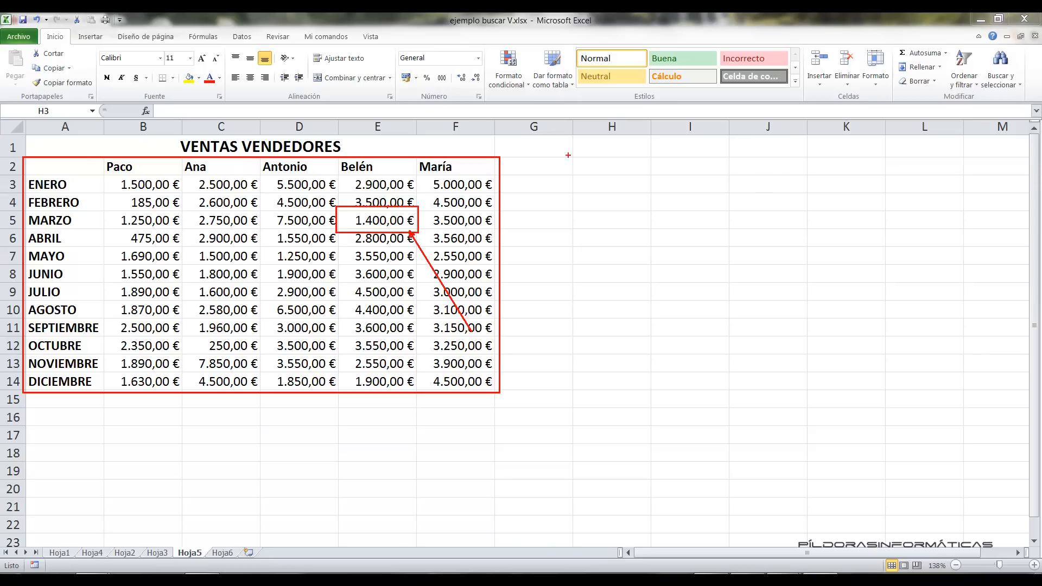
key(Escape)
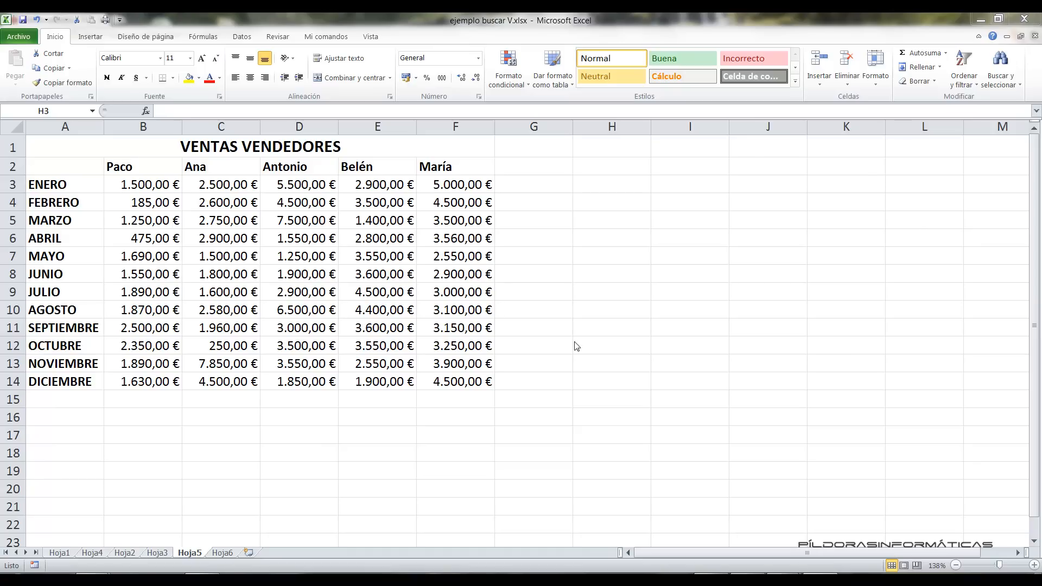
click(1018, 552)
scroll(1018, 552, right, 4)
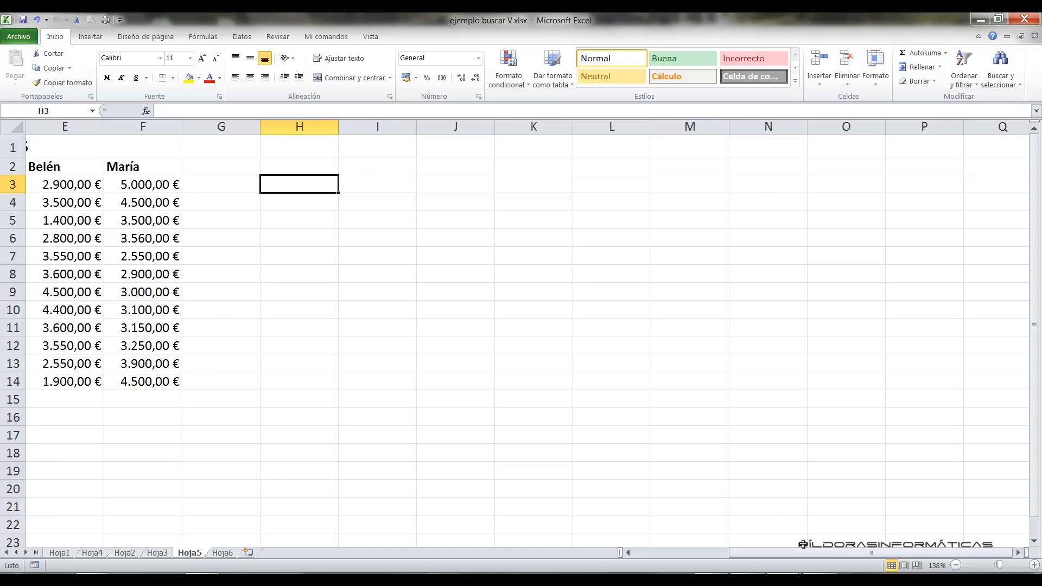
drag(812, 552, 706, 557)
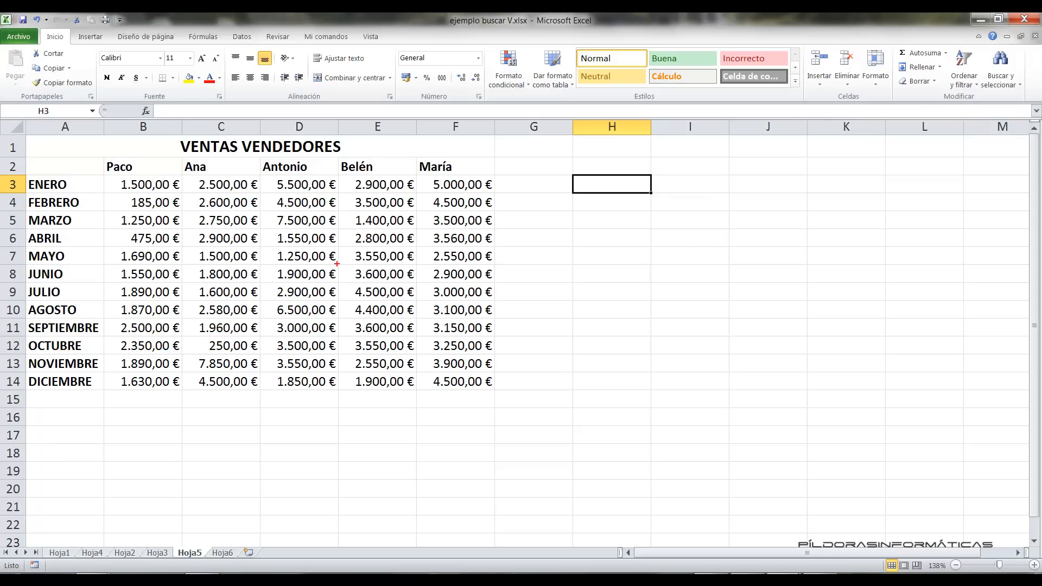
mouse_move(337, 263)
mouse_down()
mouse_move(381, 287)
mouse_move(421, 286)
mouse_up()
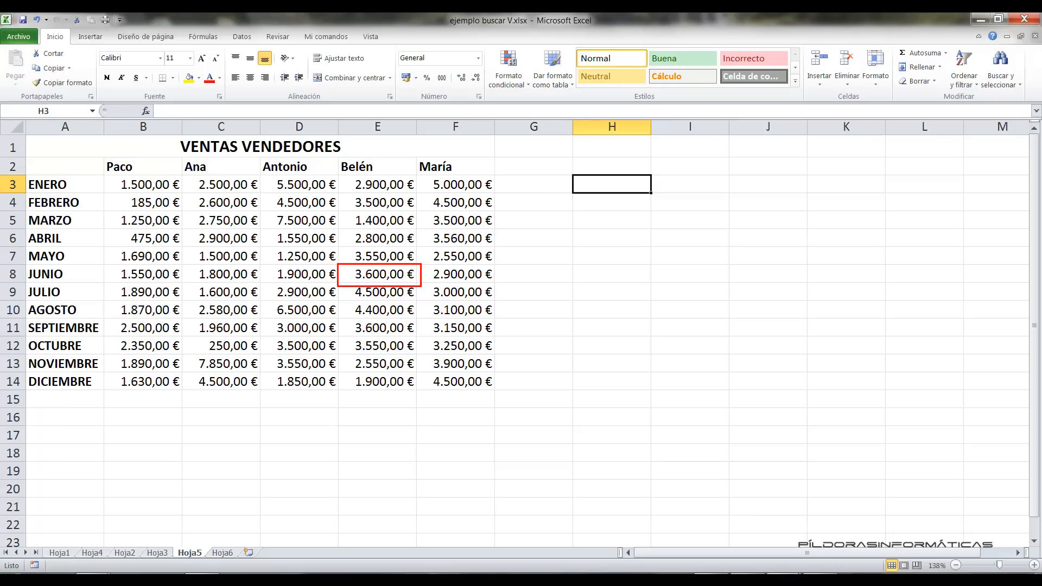
key(Escape)
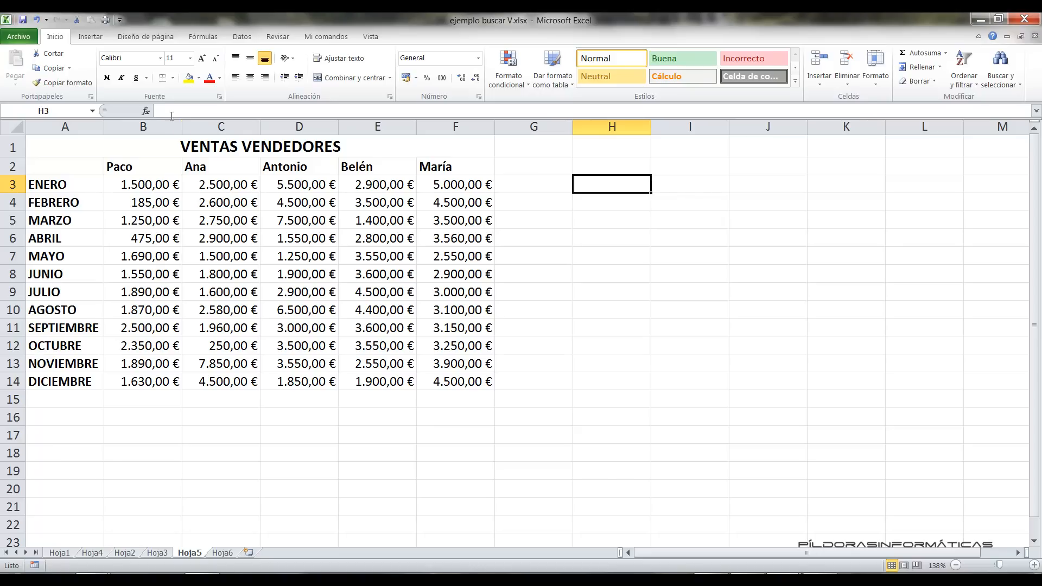
Step: Insert the BUSCARH function in cell H3, choosing it from the list of all functions
click(146, 110)
click(517, 227)
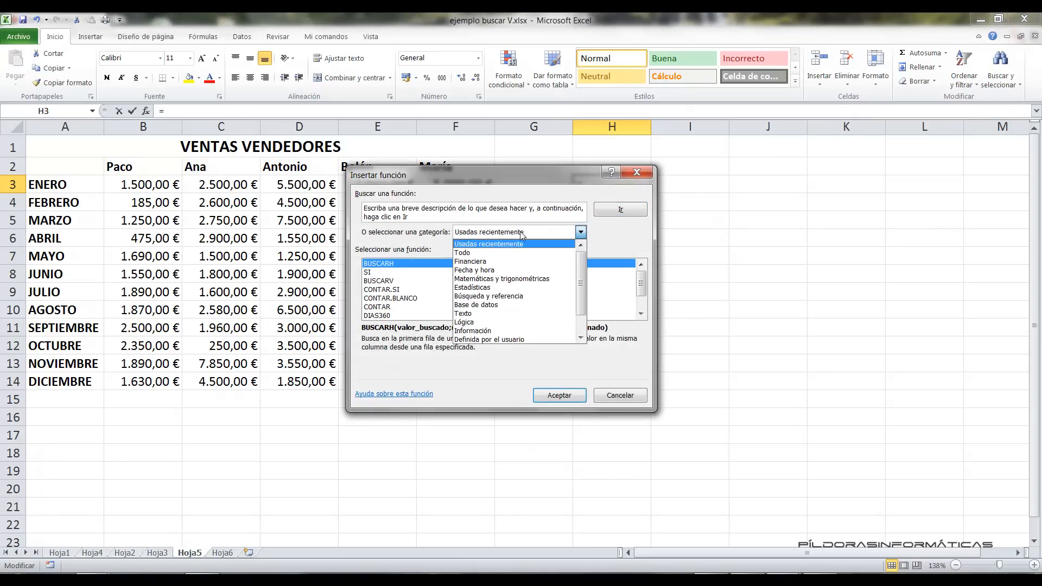
click(502, 254)
drag(468, 178, 652, 150)
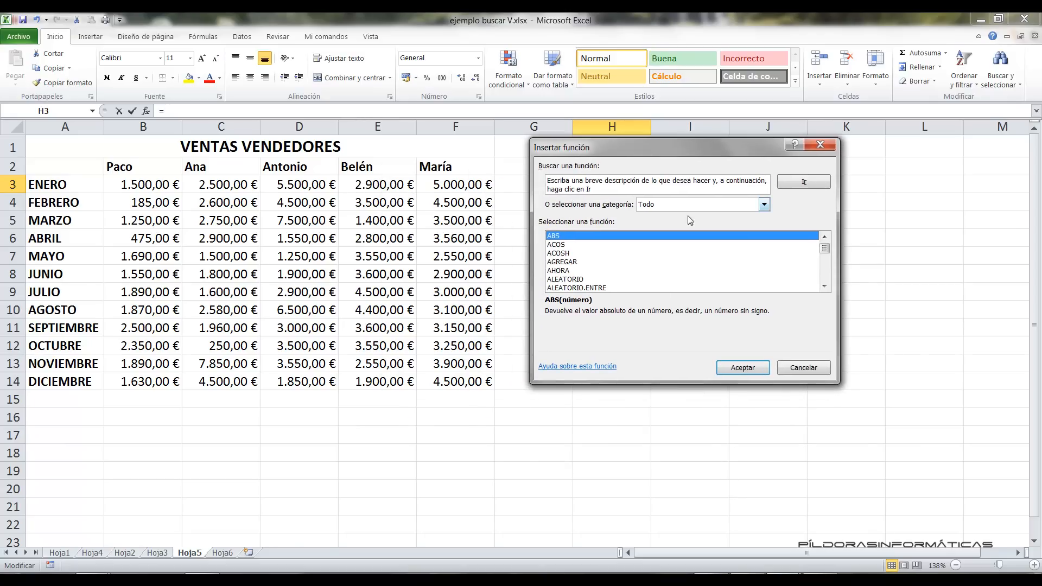
click(569, 262)
text(bu)
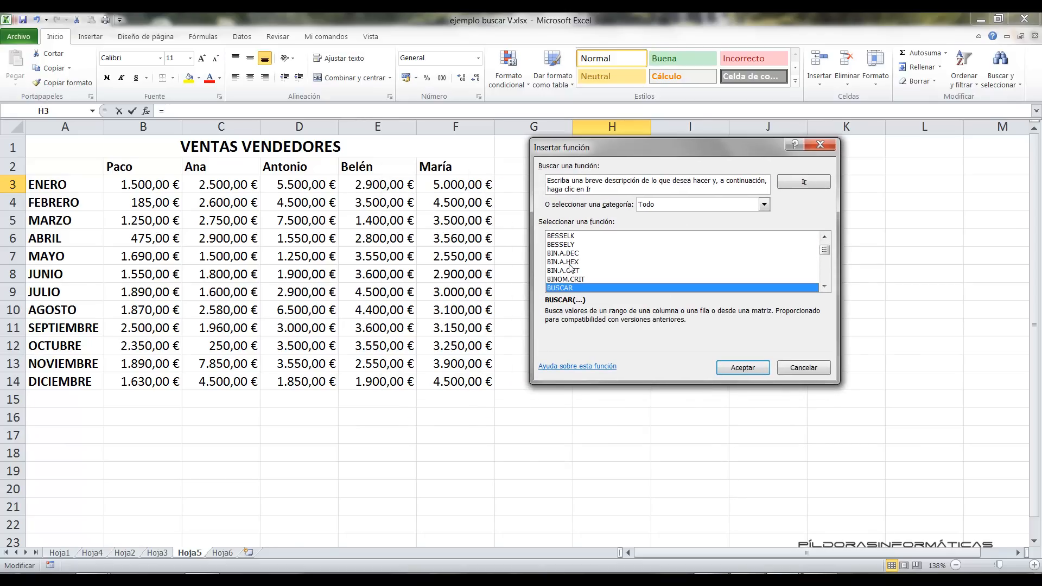
scroll(598, 261, down, 1)
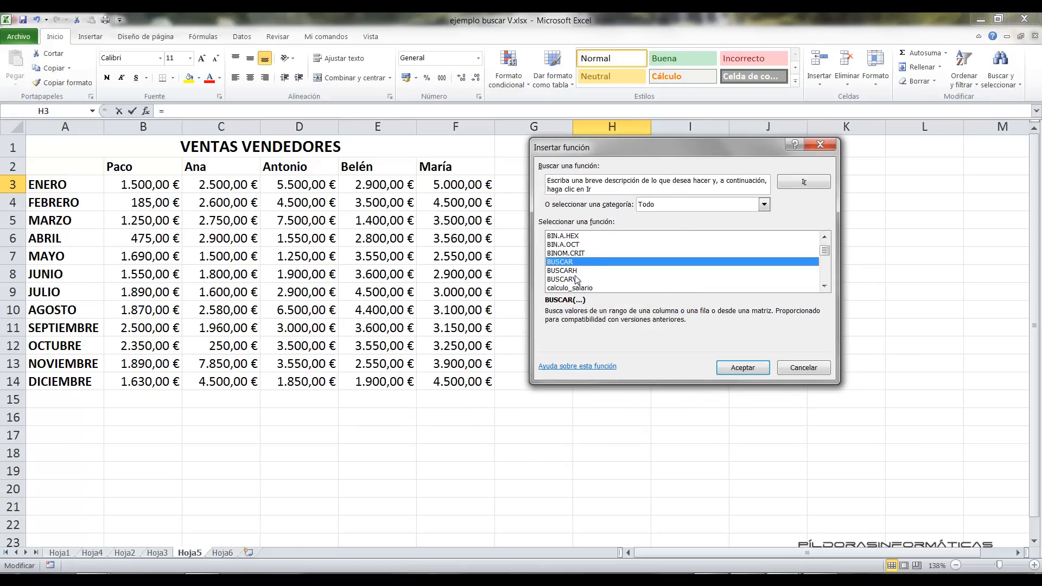
click(576, 271)
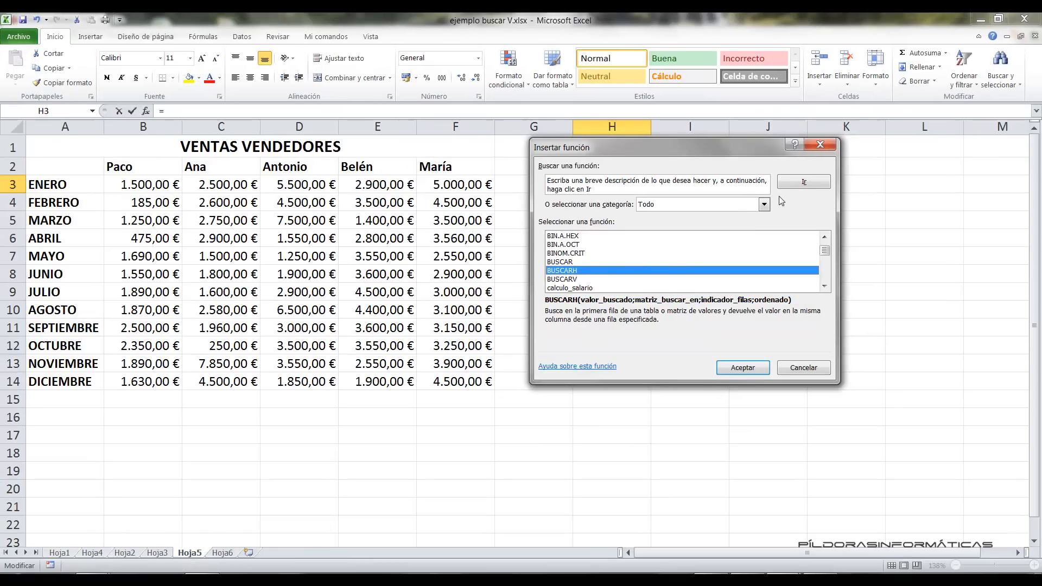
drag(574, 37, 694, 36)
drag(729, 150, 741, 154)
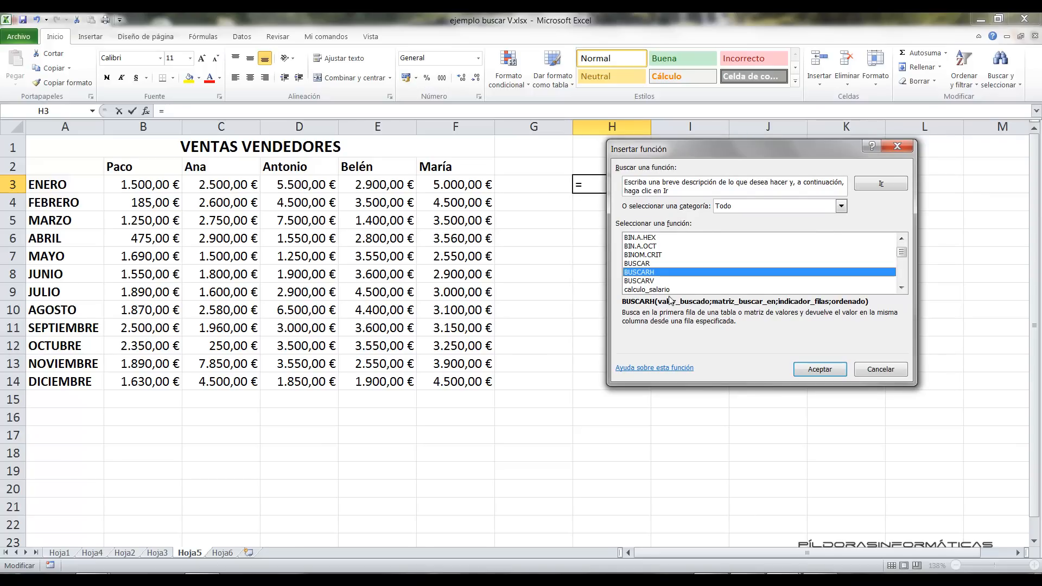
click(812, 371)
drag(604, 167, 604, 222)
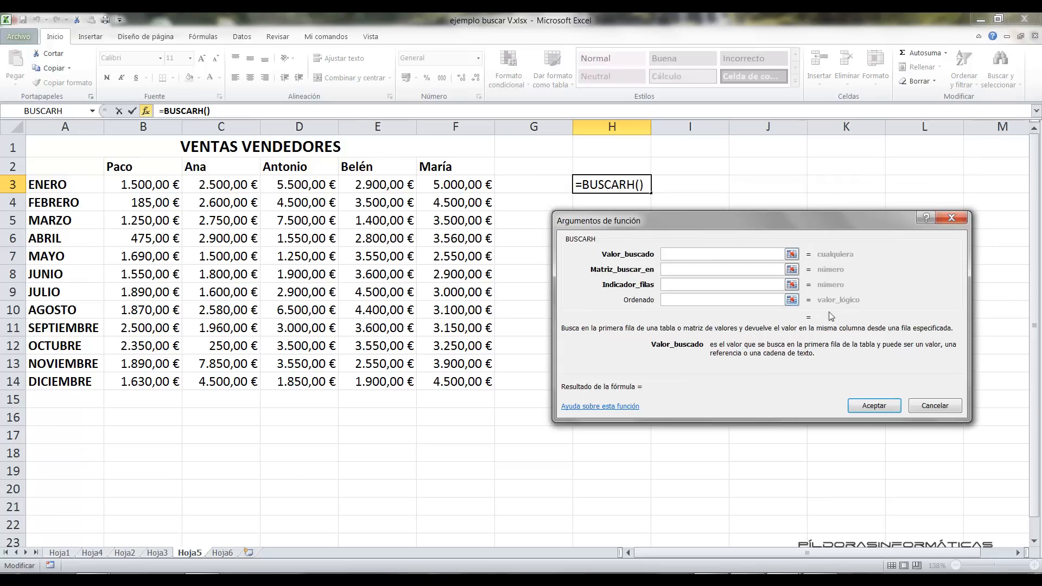
Step: Set Valor_buscado to the salesperson's name heading column E and Matriz_buscar_en to the range A2:F14
text(Belén)
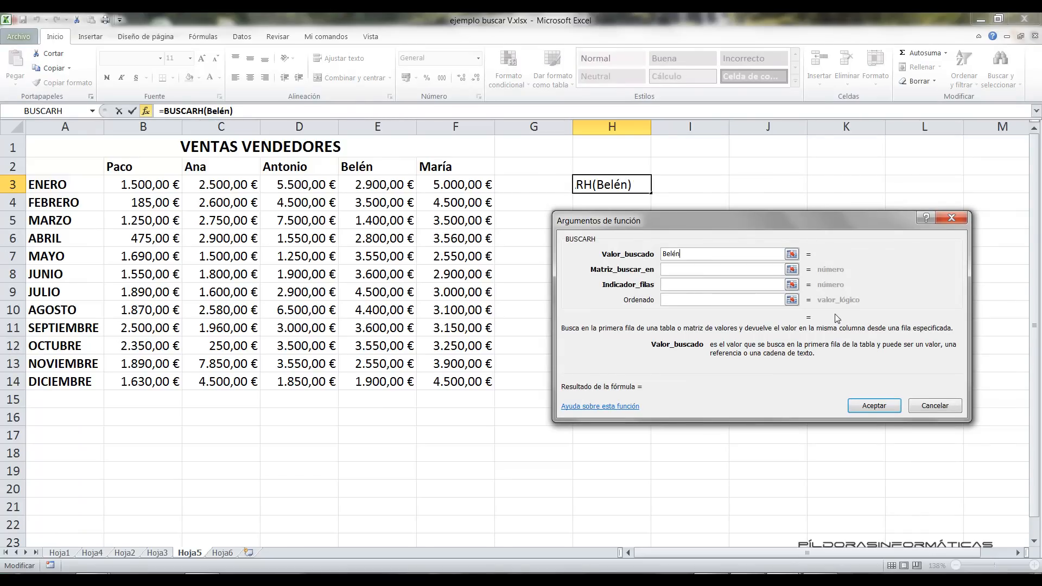
click(732, 267)
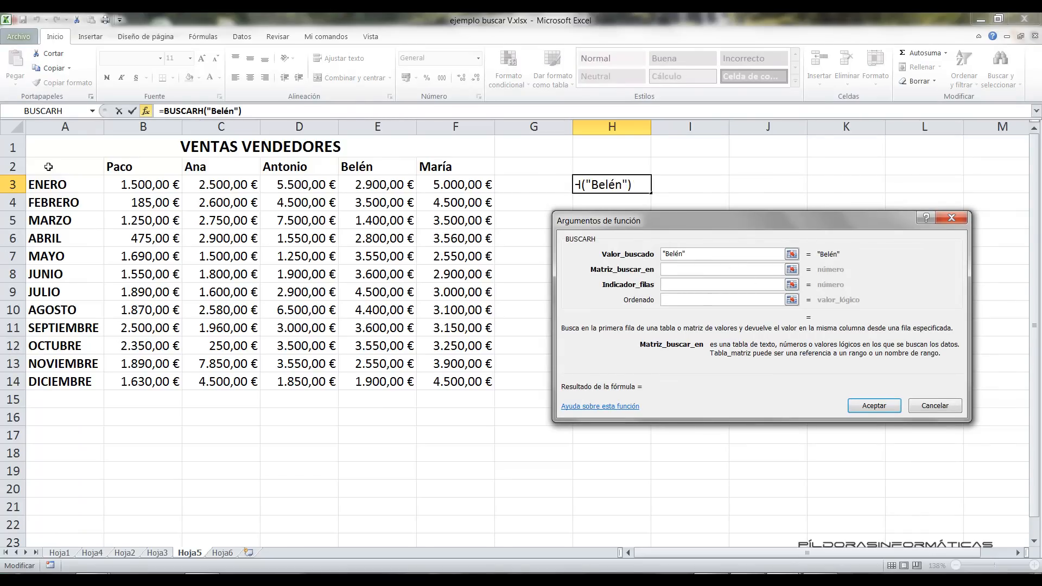
click(82, 164)
drag(82, 164, 461, 383)
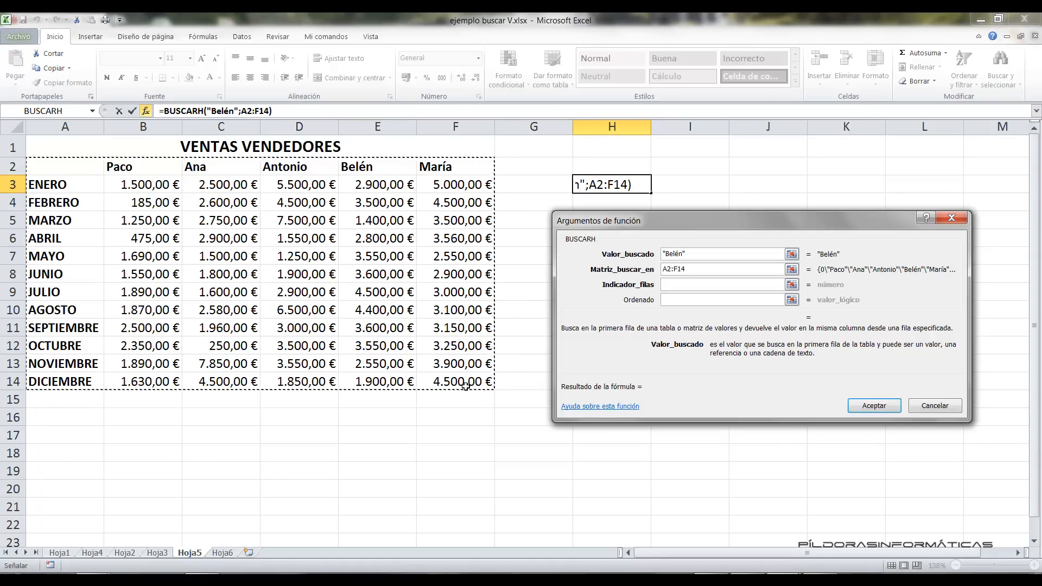
click(701, 285)
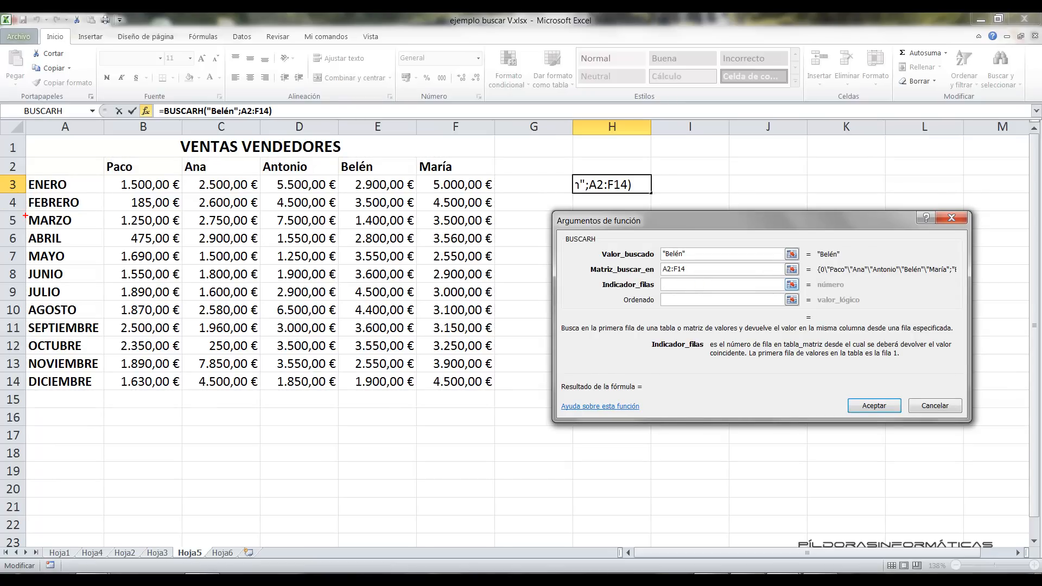
drag(25, 216, 2, 218)
mouse_move(25, 158)
mouse_down()
mouse_move(311, 273)
mouse_move(495, 374)
mouse_move(499, 390)
mouse_up()
drag(504, 266, 582, 269)
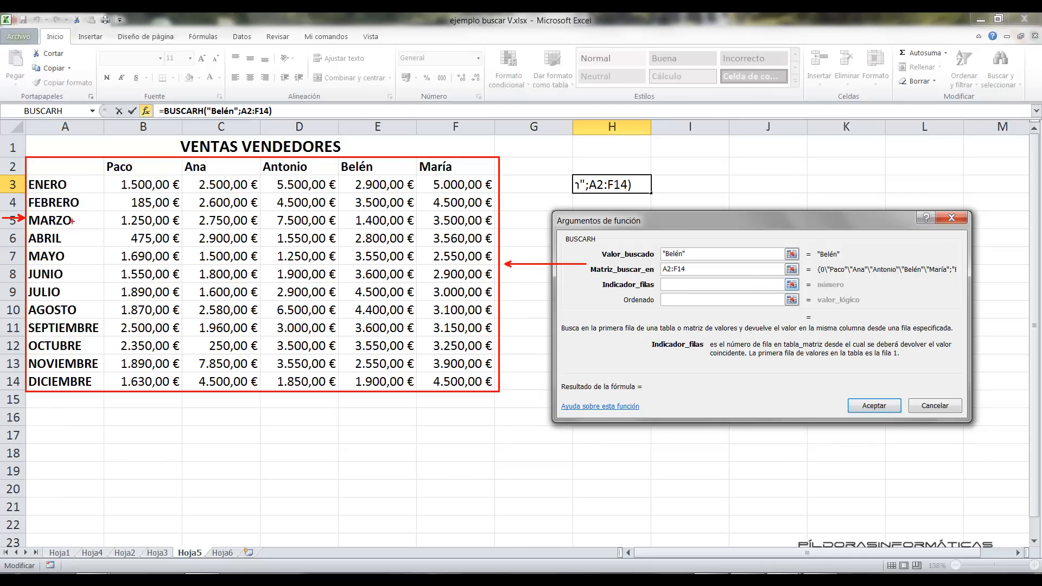
mouse_move(83, 166)
mouse_down()
mouse_move(39, 166)
mouse_move(109, 184)
mouse_move(121, 218)
mouse_up()
key(Escape)
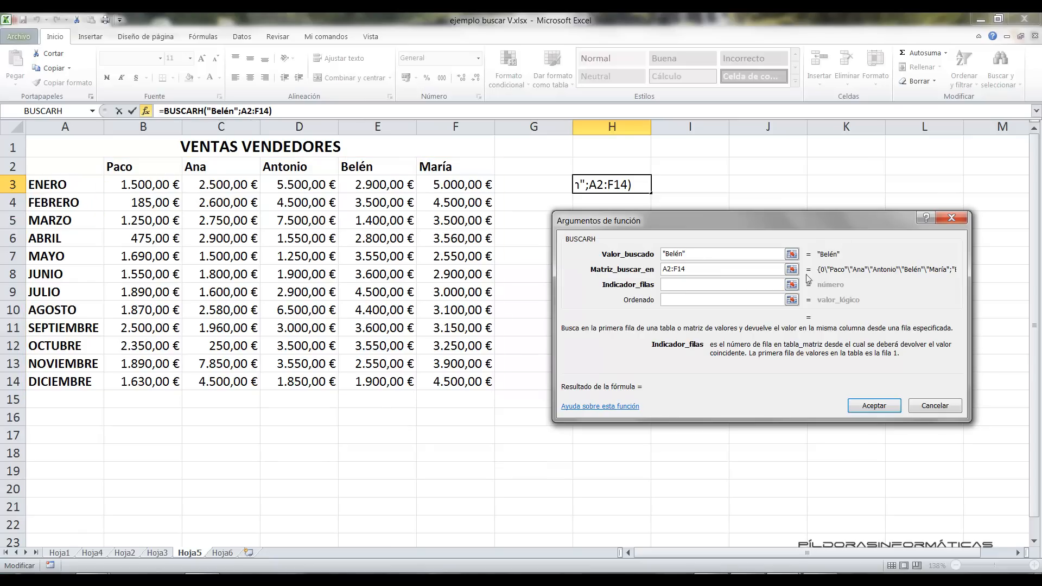
Step: Set Indicador_filas to 4 and Ordenado to 0, and accept the BUSCARH formula
text(4)
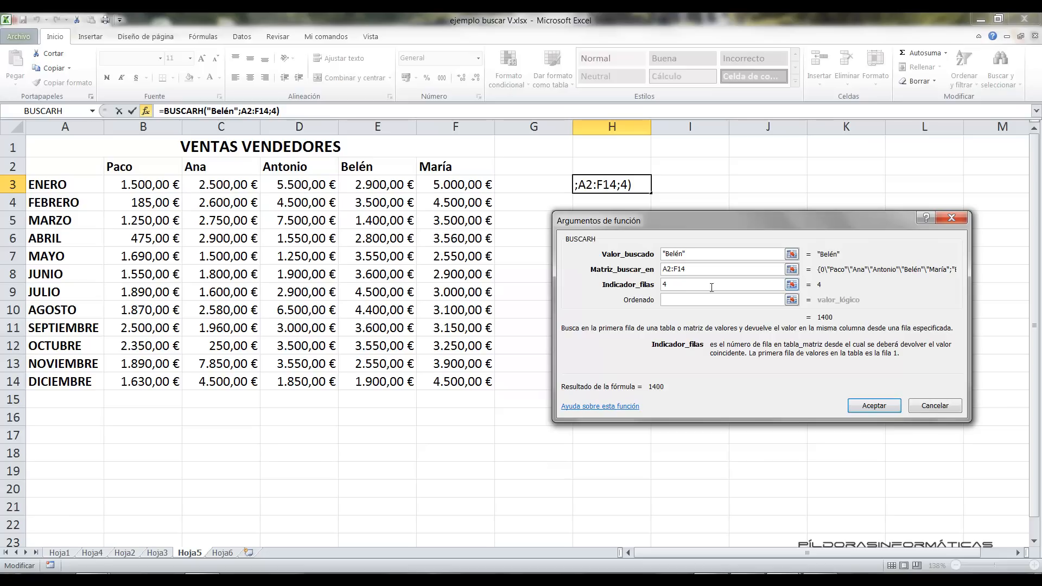
click(715, 300)
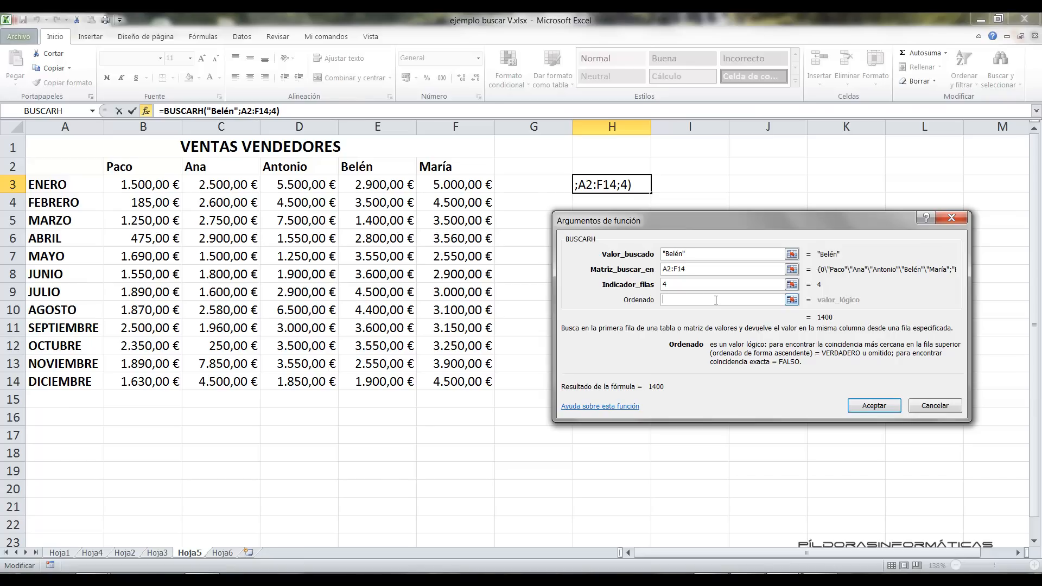
text(0)
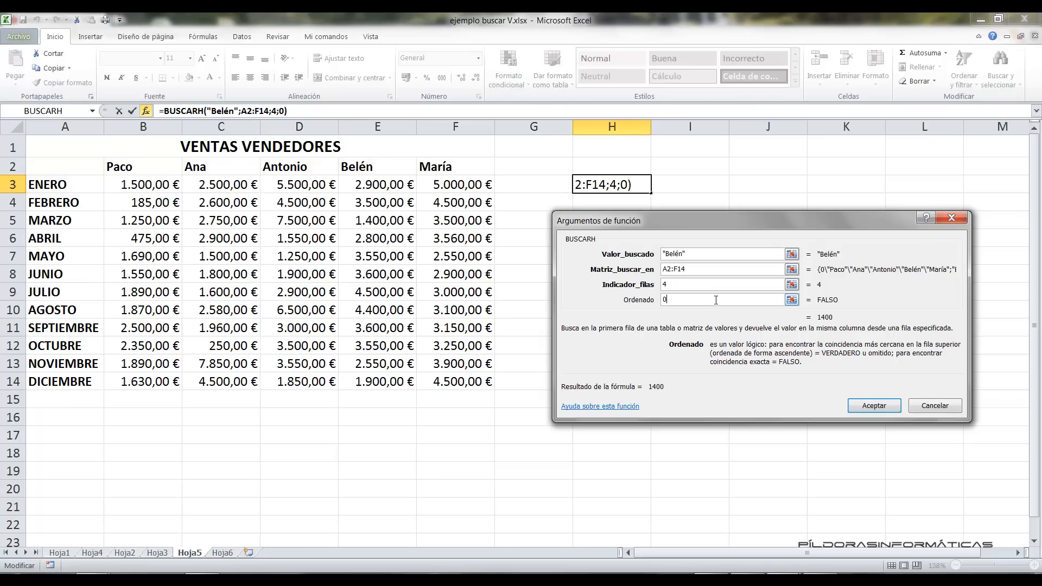
click(894, 412)
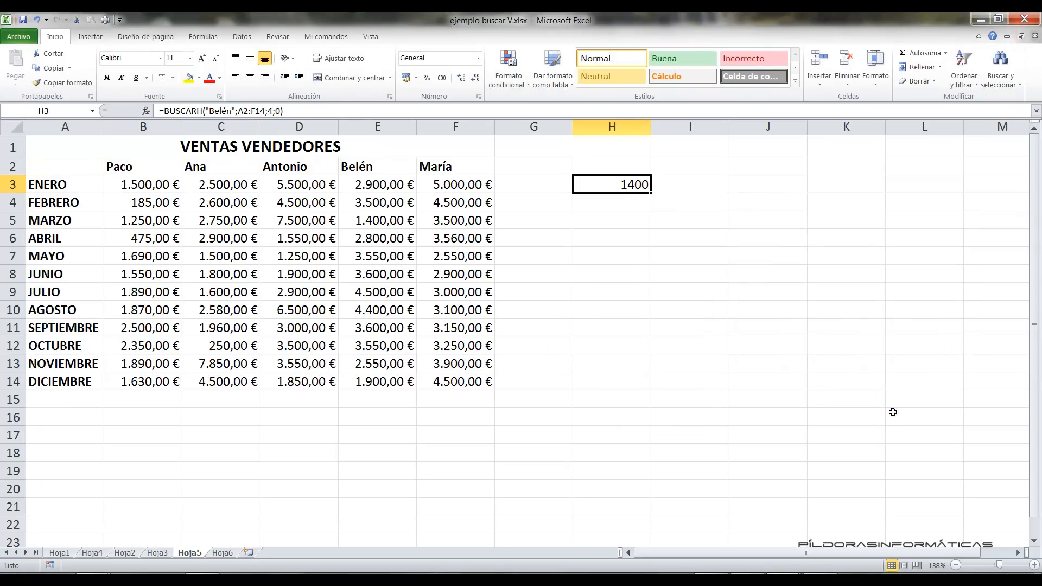
Step: Delete the BUSCARH formula from cell H3
mouse_move(335, 207)
mouse_down()
mouse_move(414, 248)
mouse_move(414, 231)
mouse_move(568, 187)
mouse_up()
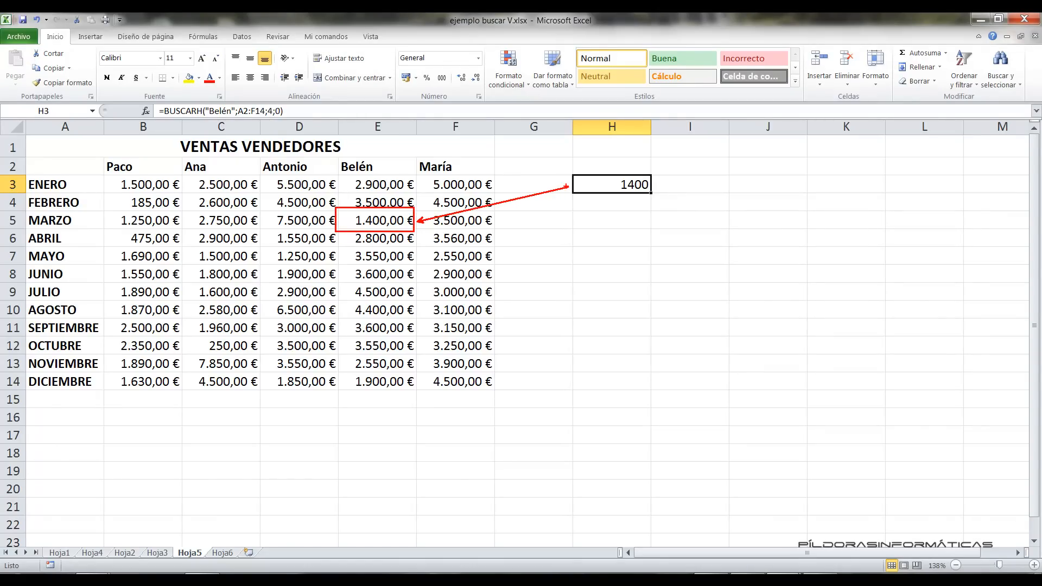
key(Escape)
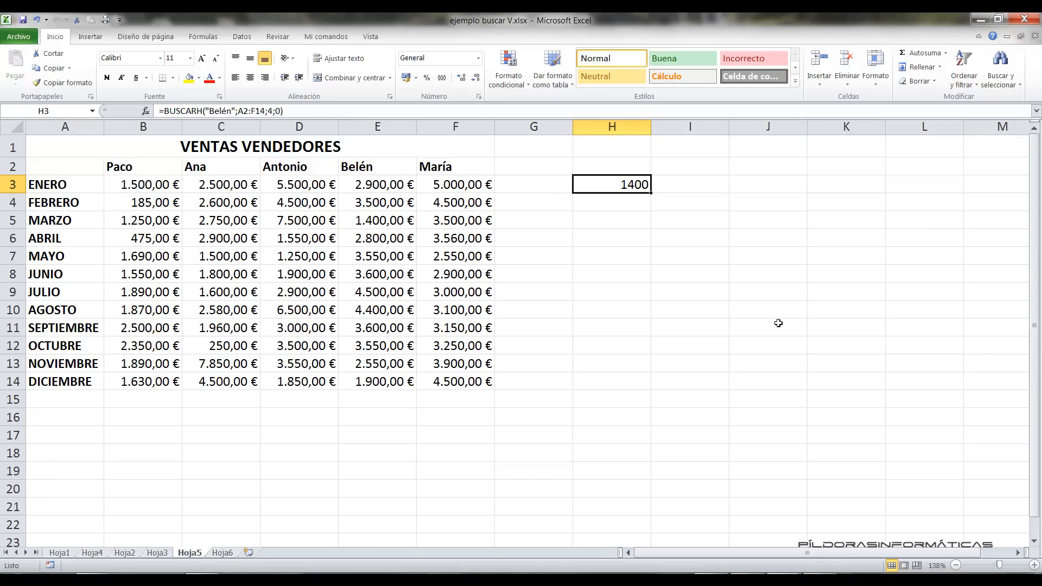
key(Delete)
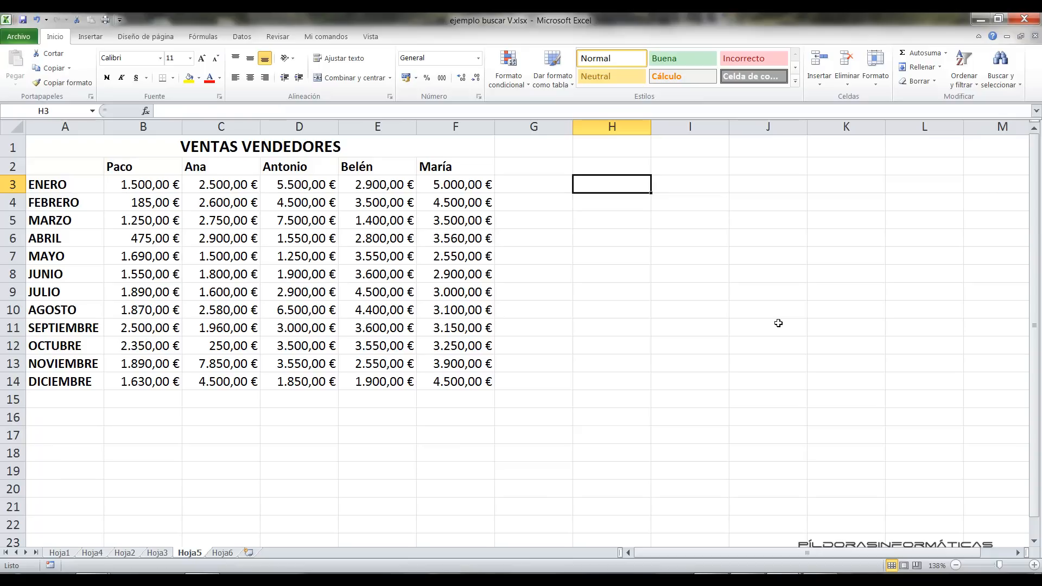
Step: Insert BUSCARH in the empty cell H3 from the recently used functions category
drag(185, 355, 261, 379)
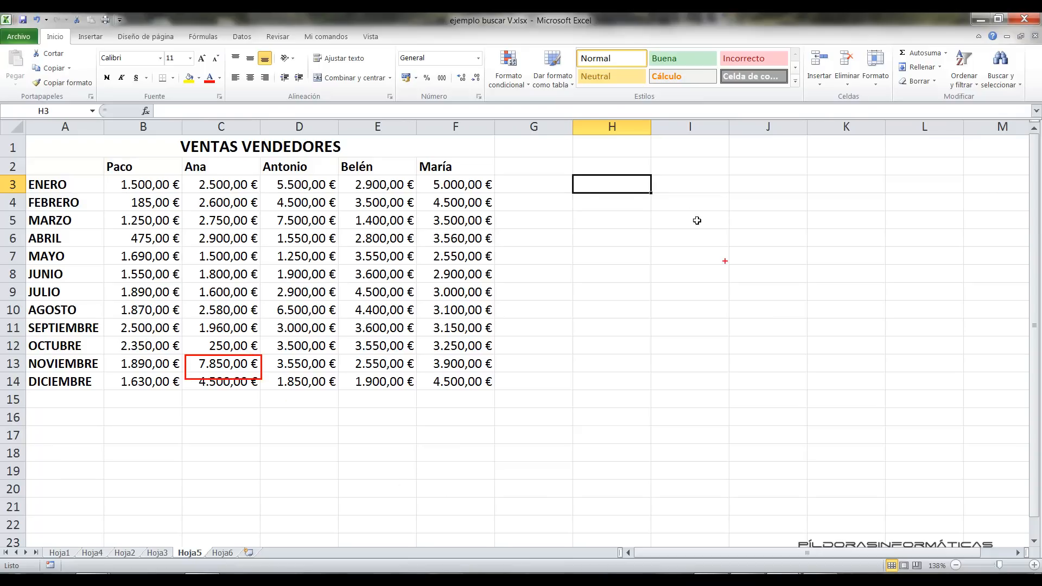
key(shift+F3)
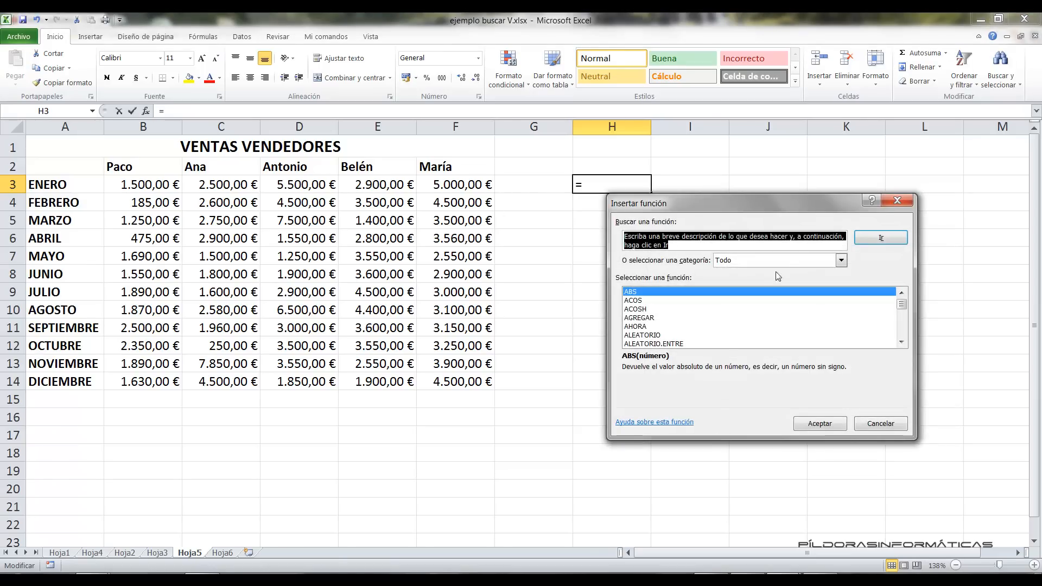
click(785, 264)
click(776, 271)
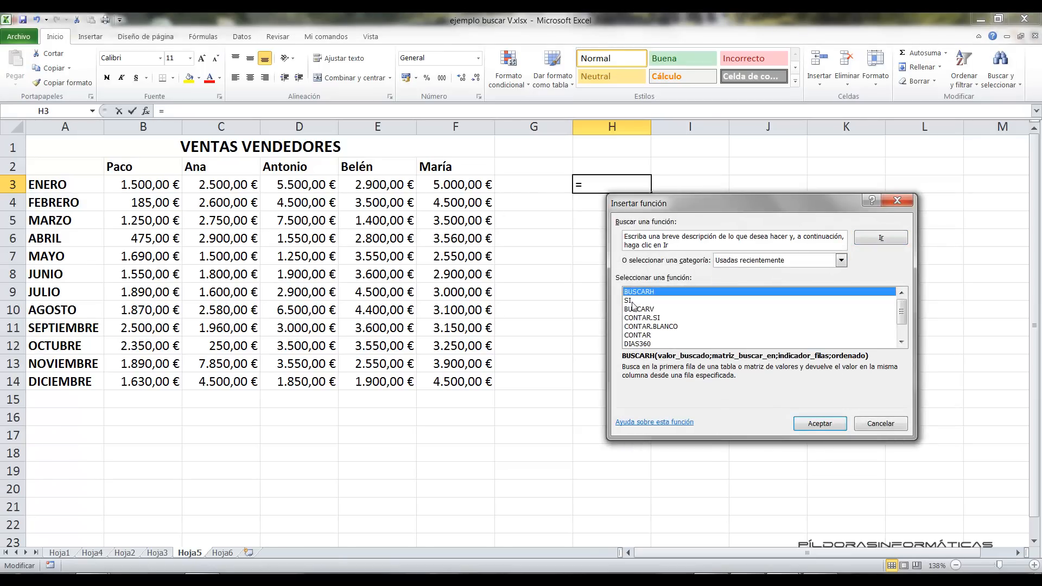
click(833, 421)
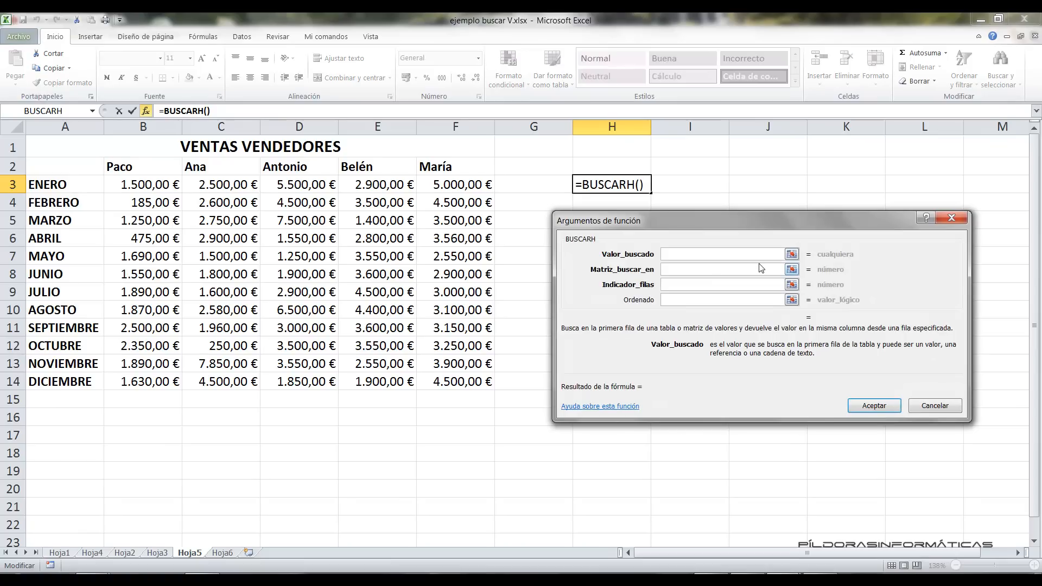
Step: Set Valor_buscado to the salesperson's name heading column C and Matriz_buscar_en to the range A2:F14
text(Ana)
click(757, 269)
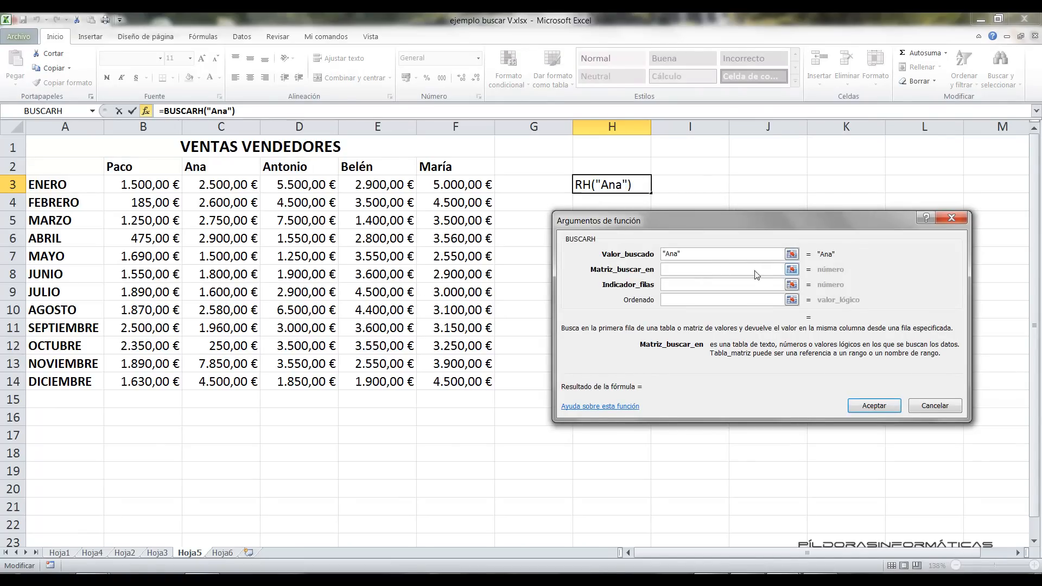
drag(61, 167, 488, 385)
Step: Set Indicador_filas to 12 and Ordenado to 0, and accept the BUSCARH formula in cell H3
click(711, 284)
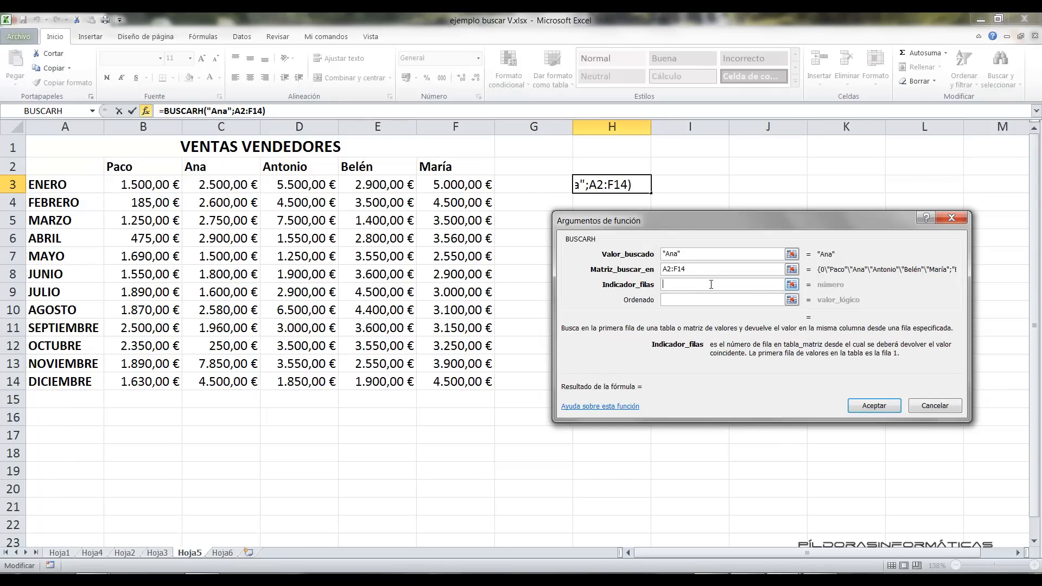
text(12)
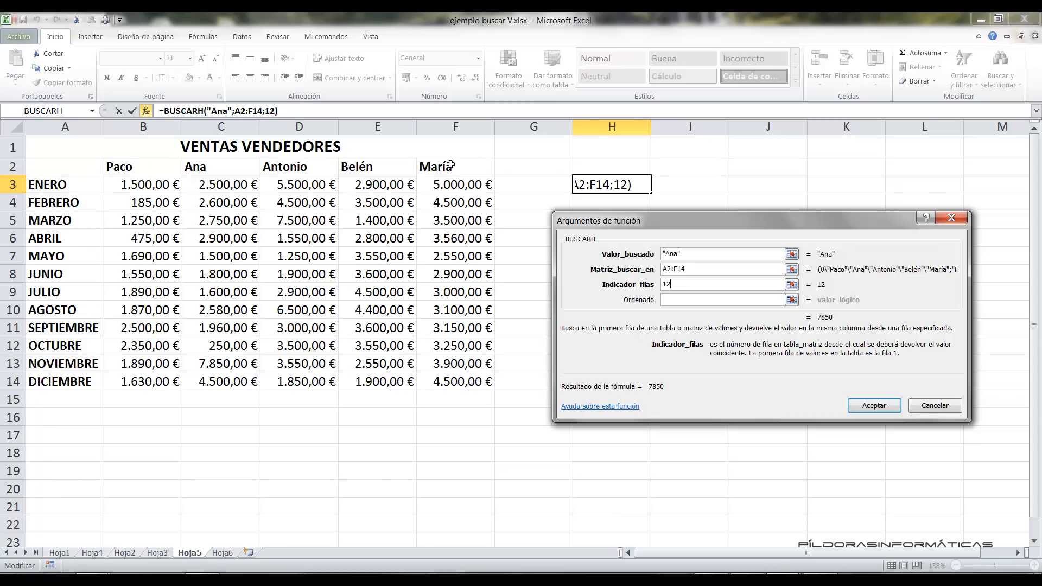
click(677, 303)
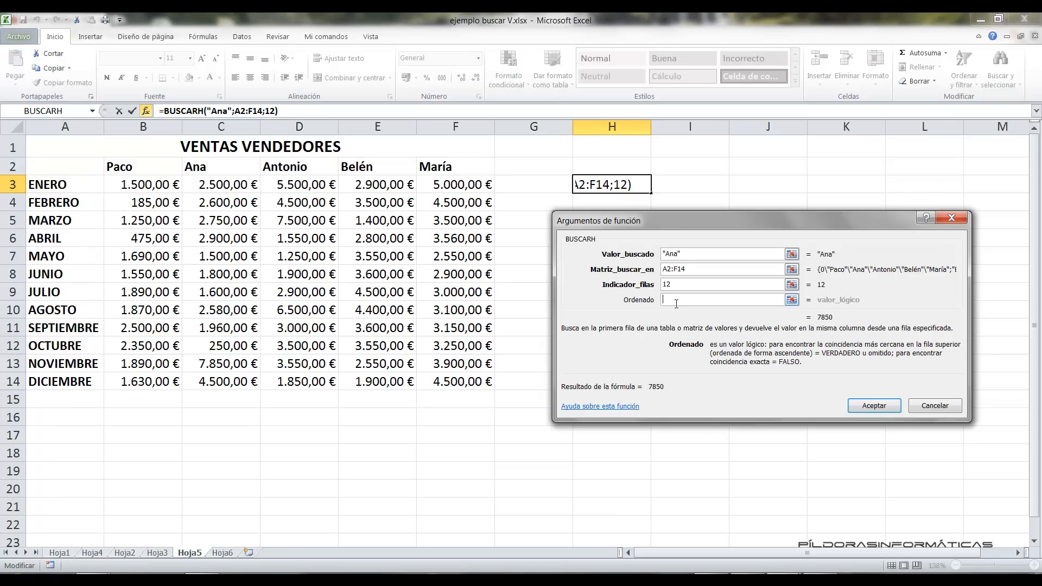
text(0)
click(861, 410)
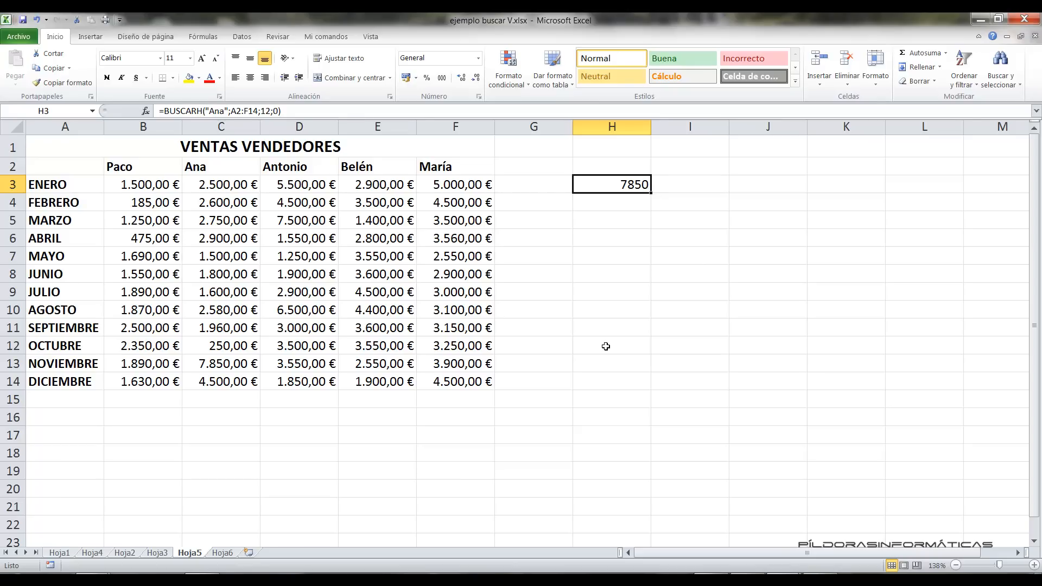
Step: Switch to the Hoja6 worksheet with the ALTA VENDEDORES table
click(222, 552)
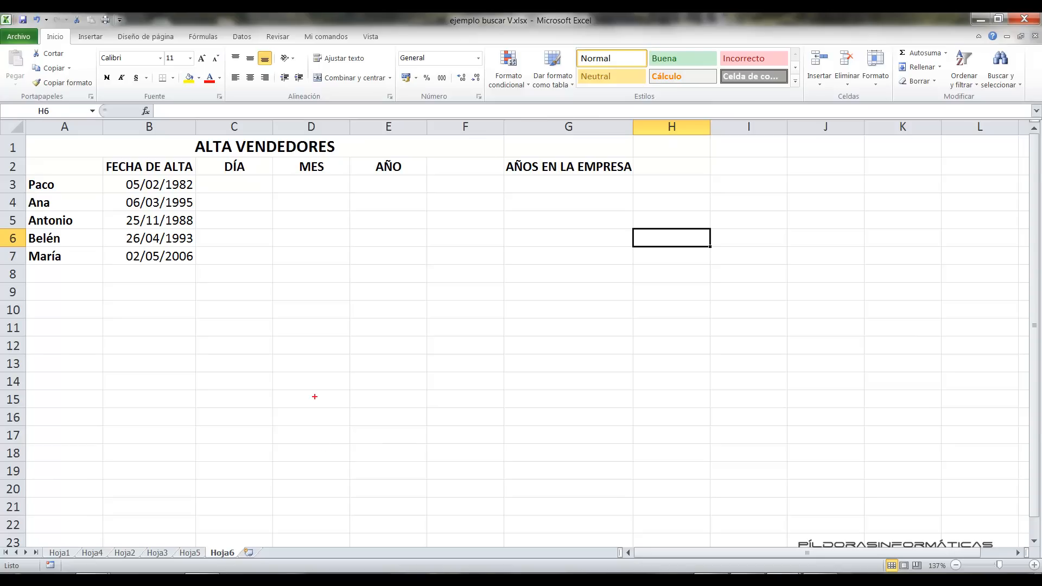
drag(272, 330, 272, 285)
text(01/)
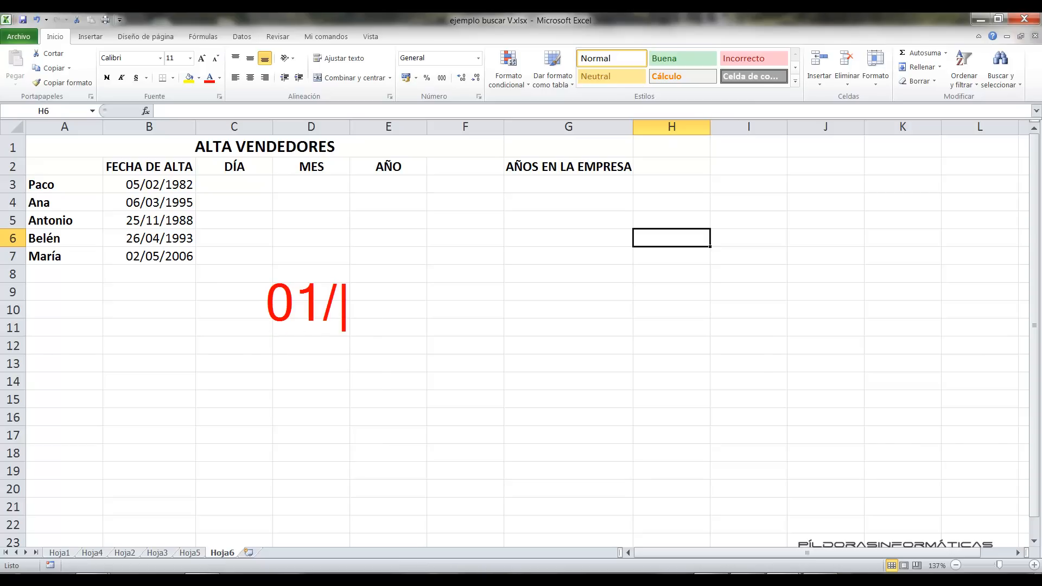
text(01/1900)
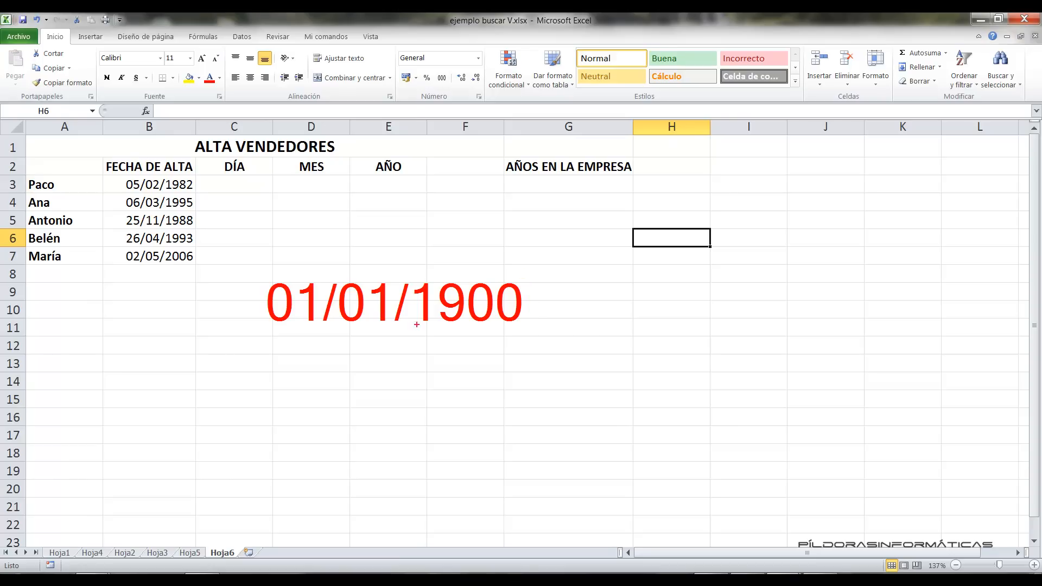
drag(420, 335, 541, 442)
text(t)
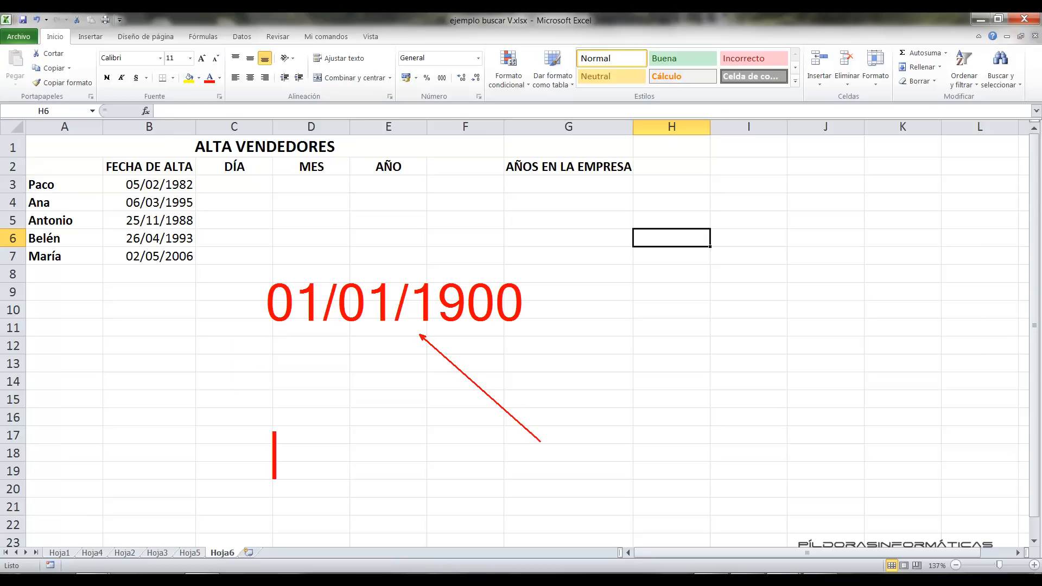
text(31/12/)
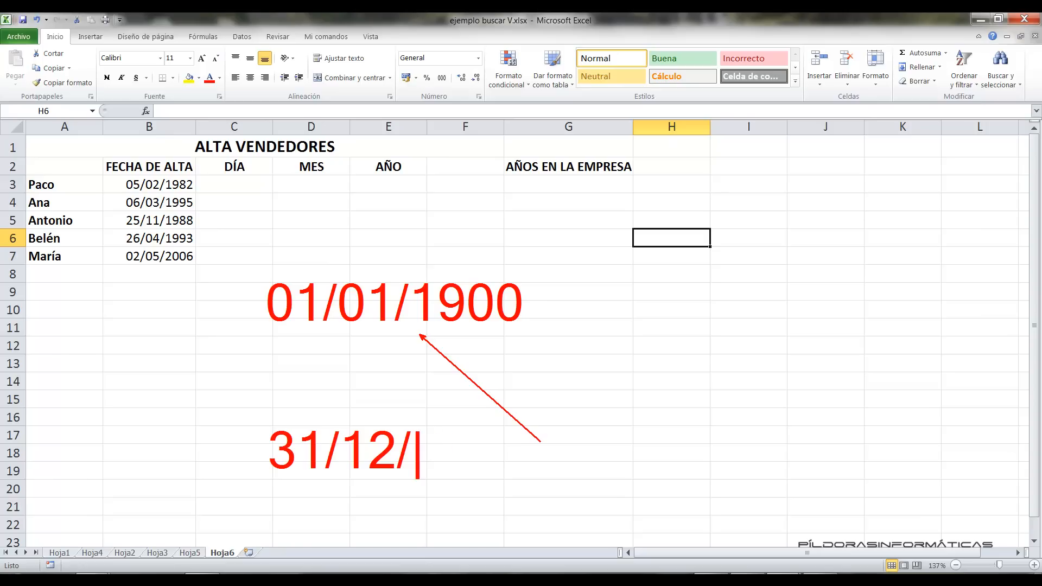
text(2100)
key(Escape)
drag(539, 450, 760, 497)
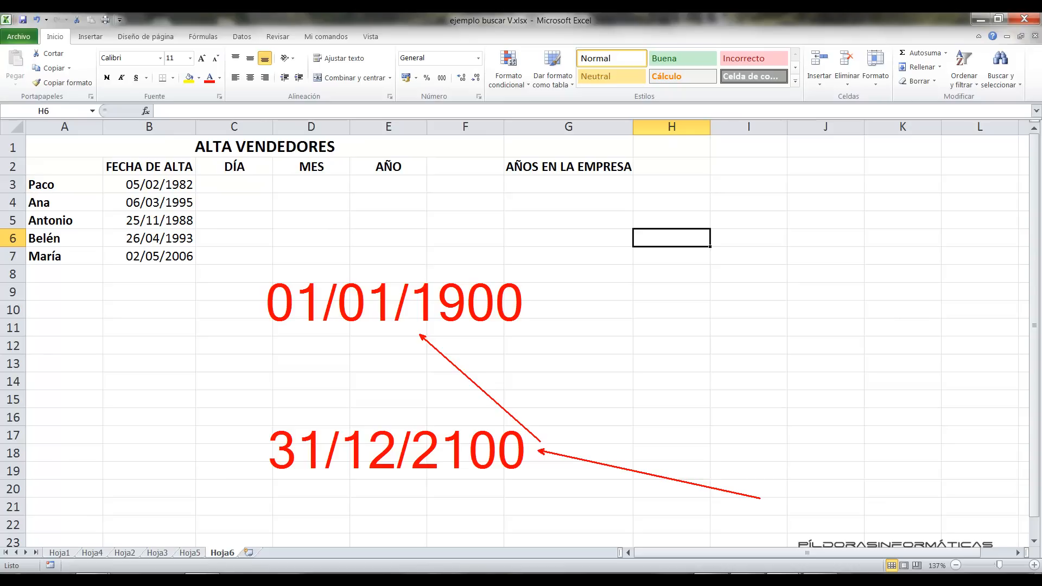
key(t)
text(15/028)
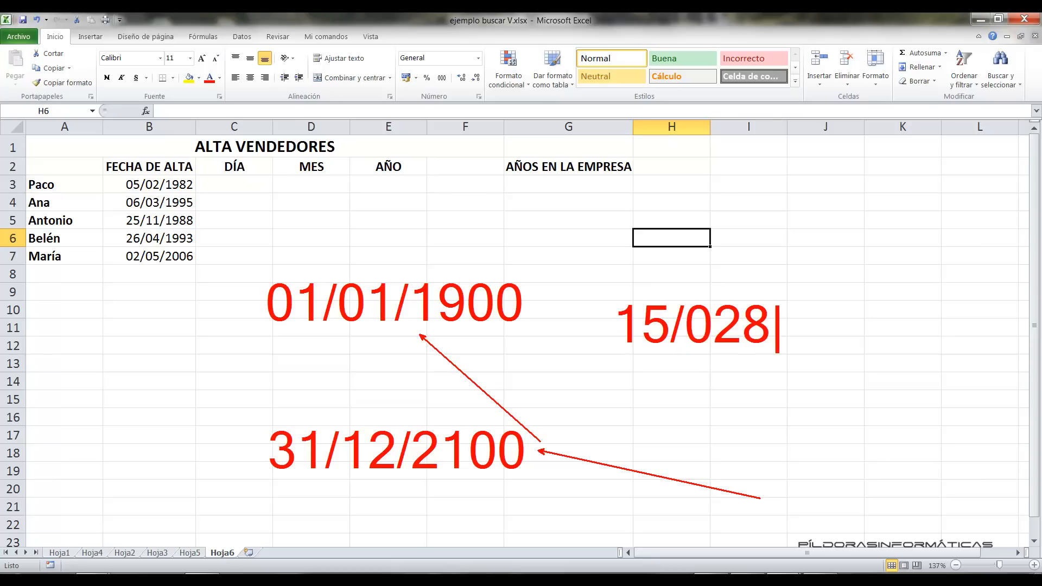
key(BackSpace)
text(/2002)
key(Return)
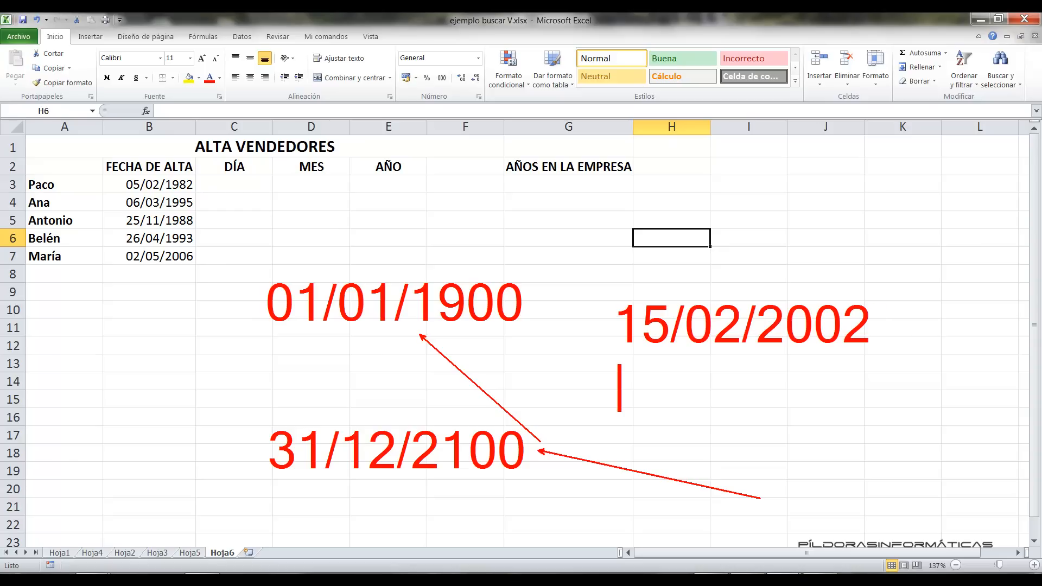
text(15/)
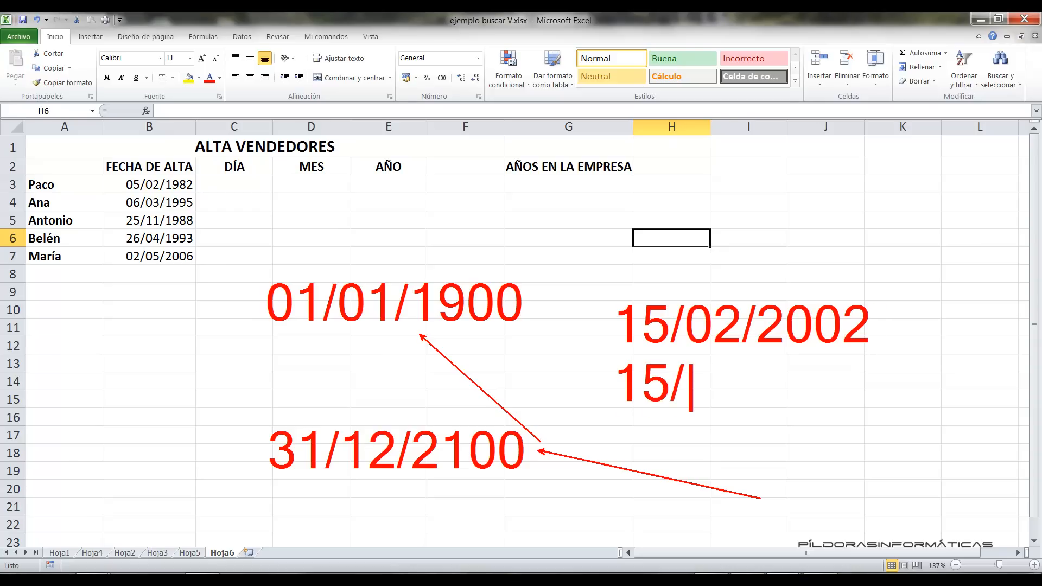
text(02/02)
key(Return)
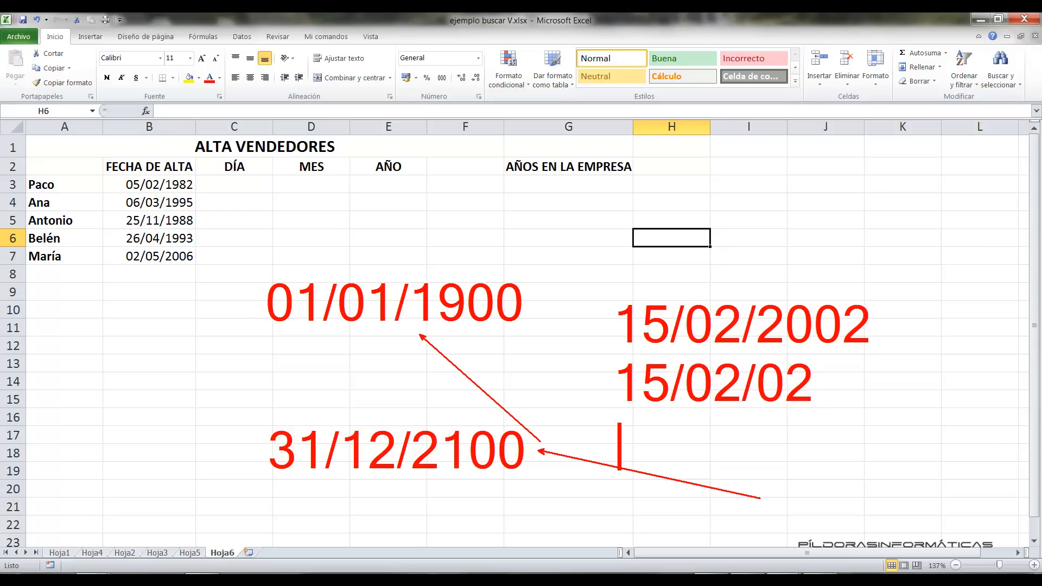
drag(778, 416, 803, 485)
mouse_move(604, 347)
mouse_down()
mouse_move(655, 384)
mouse_move(853, 421)
mouse_up()
drag(825, 389, 962, 407)
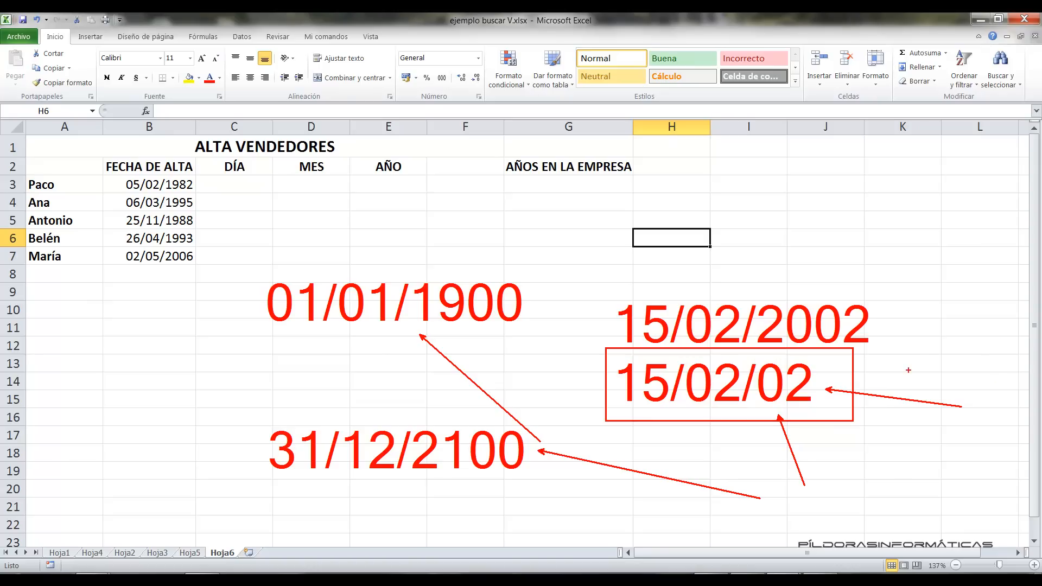
drag(801, 213, 801, 259)
text(<30)
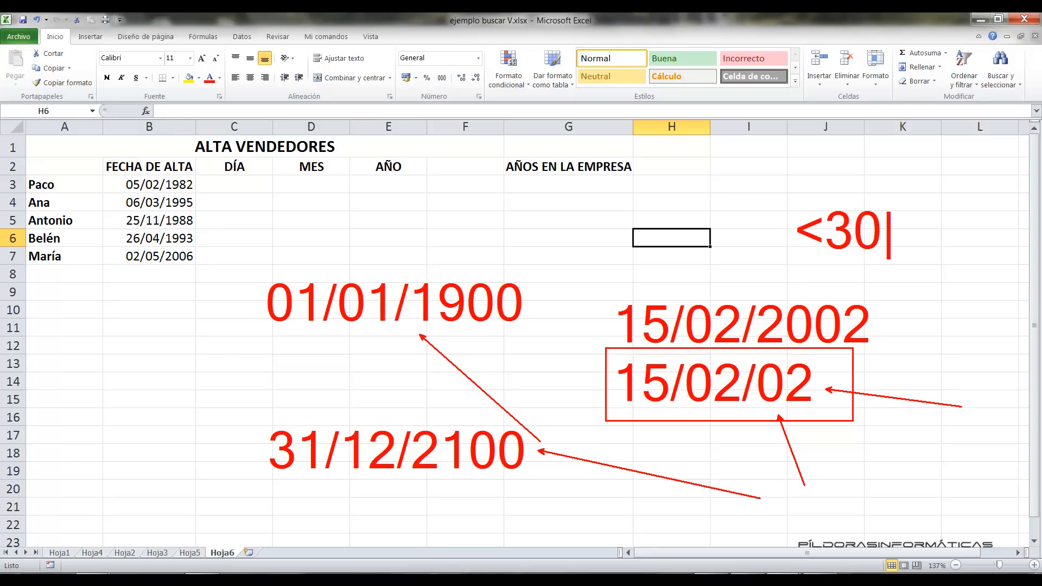
key(Escape)
drag(784, 199, 890, 263)
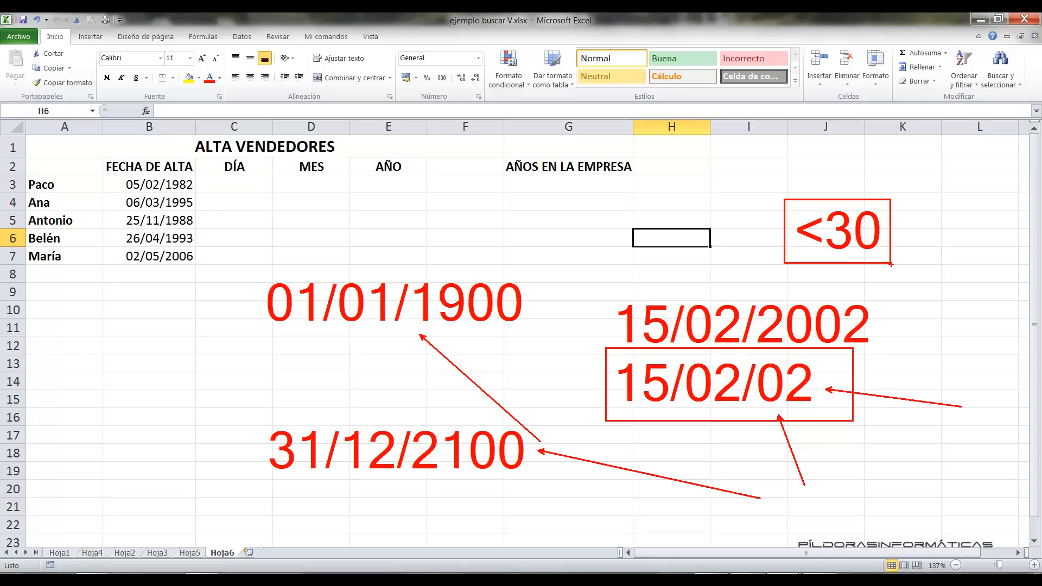
drag(915, 268, 959, 290)
key(Escape)
Step: Enter the two-digit-year dates 15/02/02 in cell F10 and 15/02/35 in cell F11
click(460, 306)
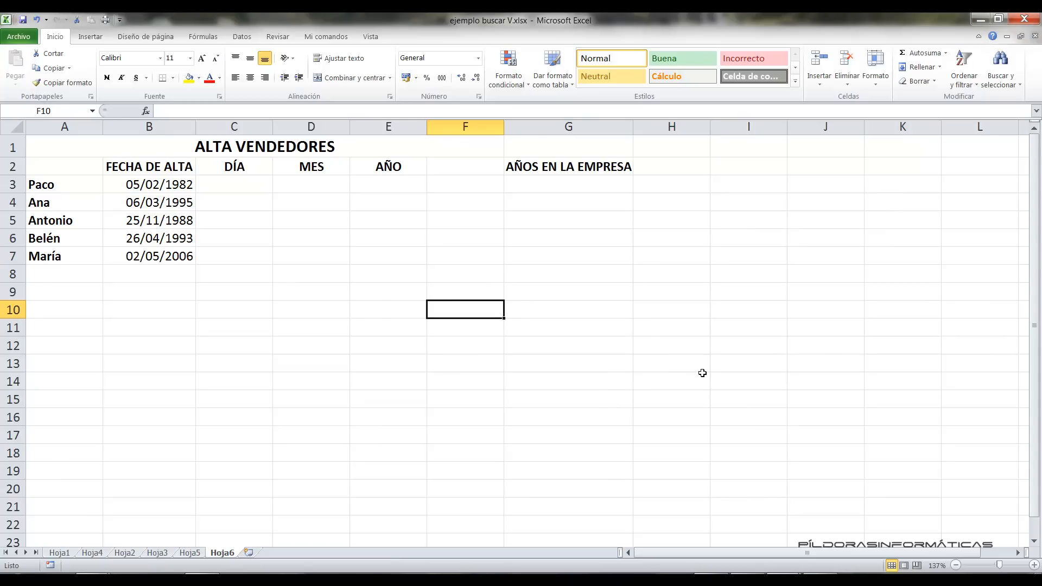
text(15/02/02)
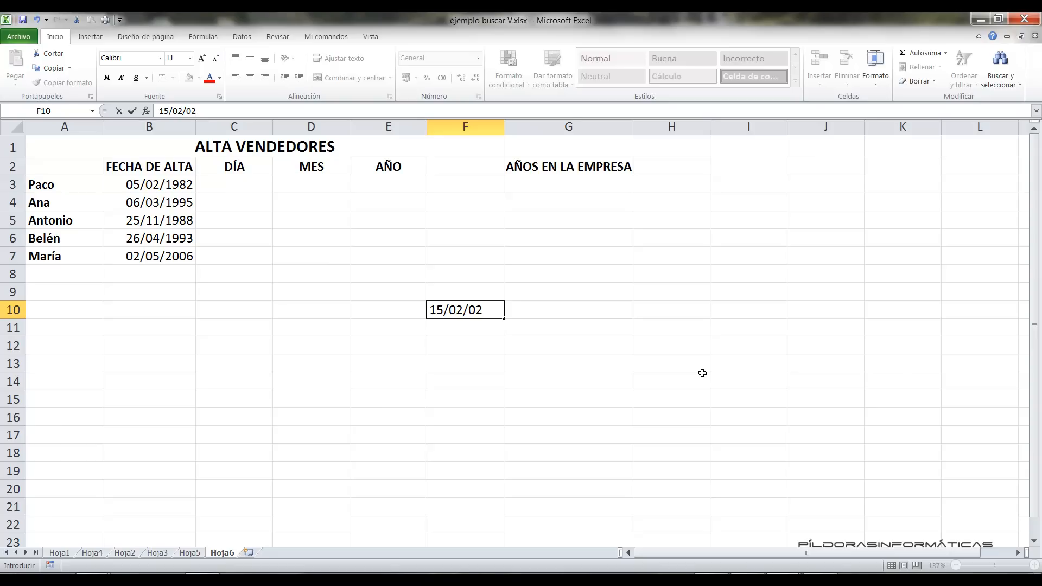
key(Return)
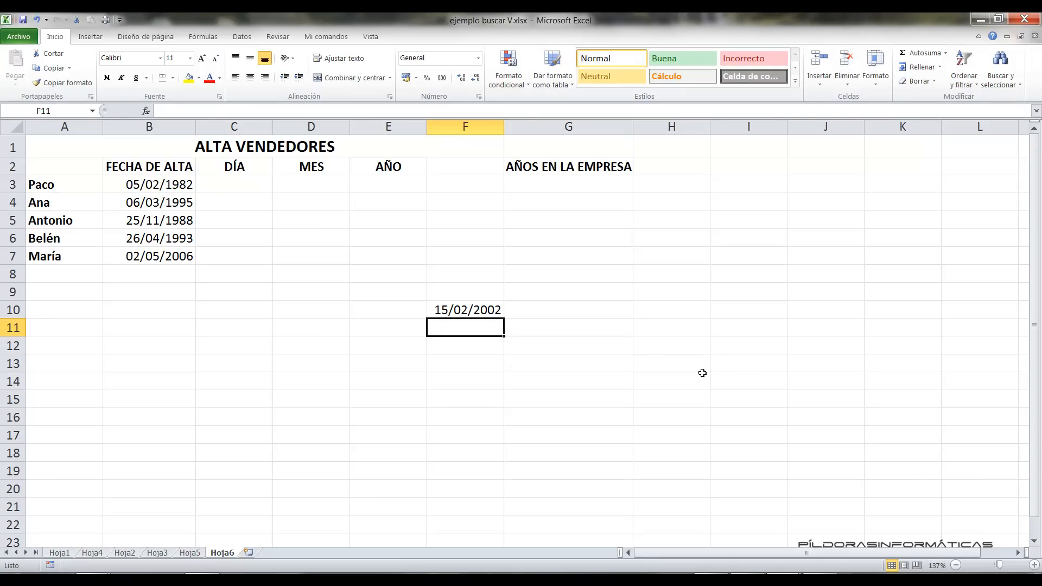
text(15/02/35)
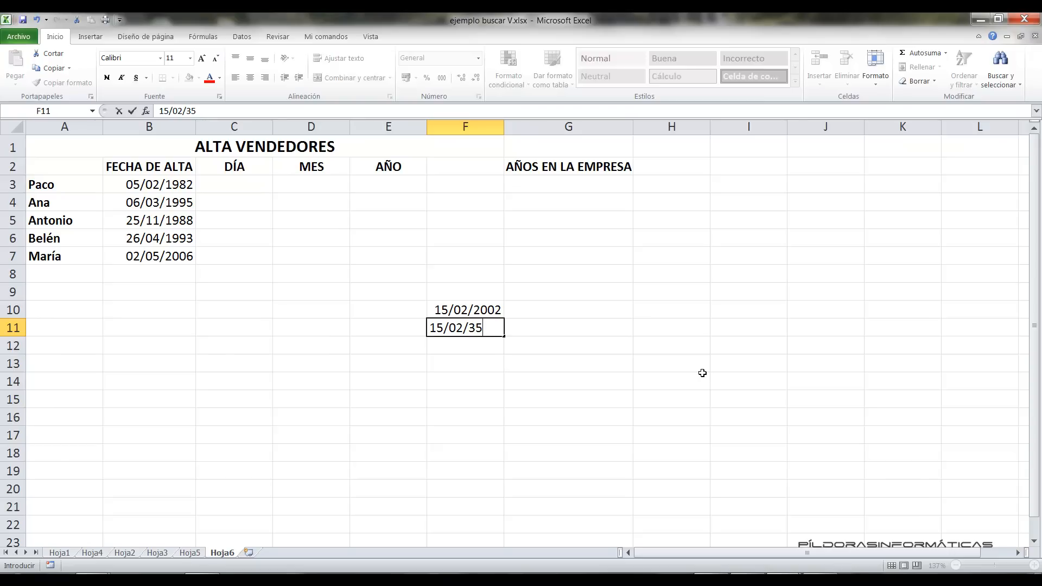
key(Return)
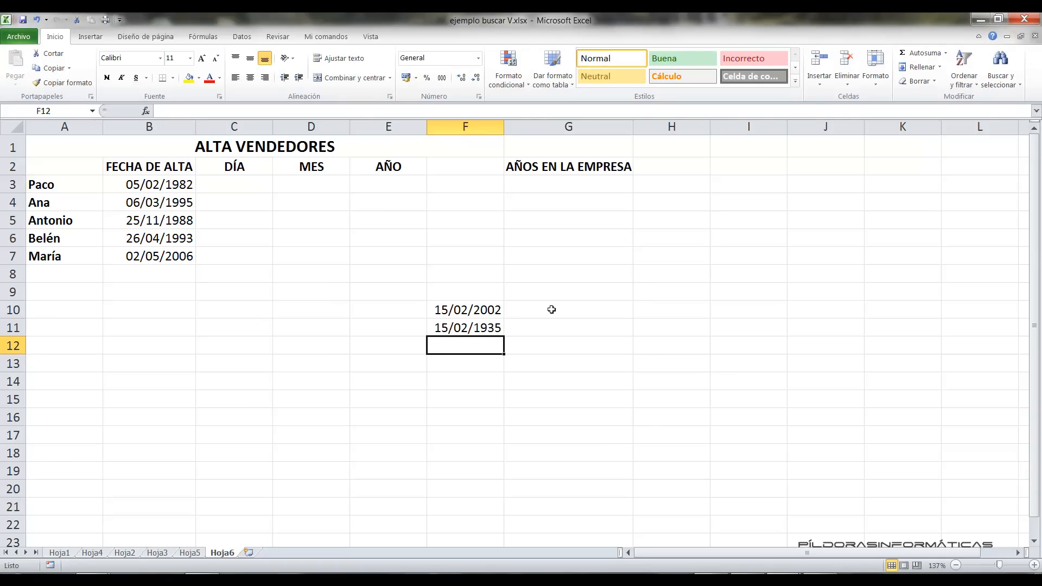
Step: Clear all content and formatting from the two dates in F10:F11
drag(476, 307, 472, 327)
click(923, 79)
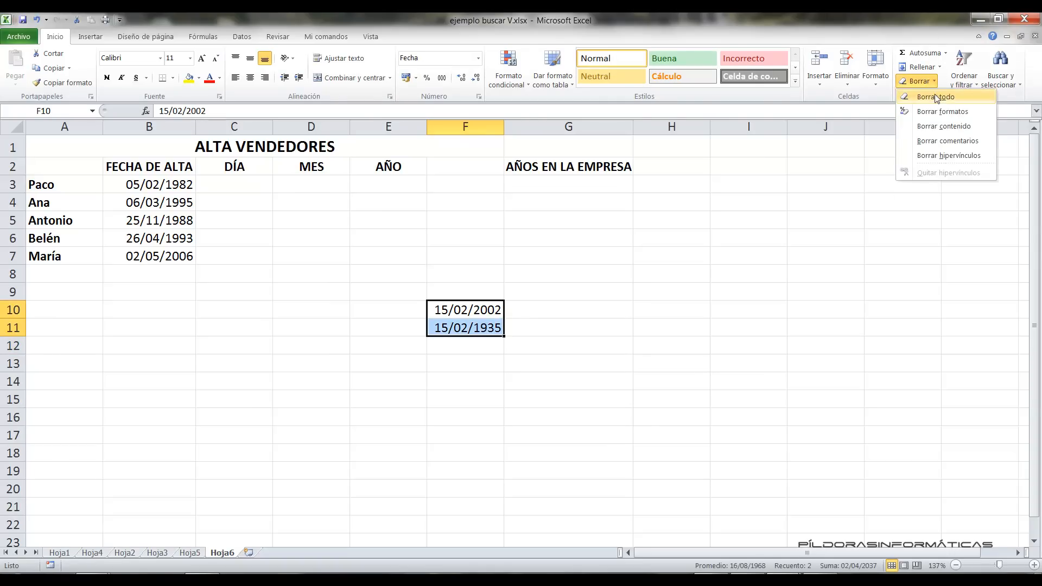
click(934, 94)
click(531, 326)
key(ctrl+2)
key(t)
text(hoy())
key(Return)
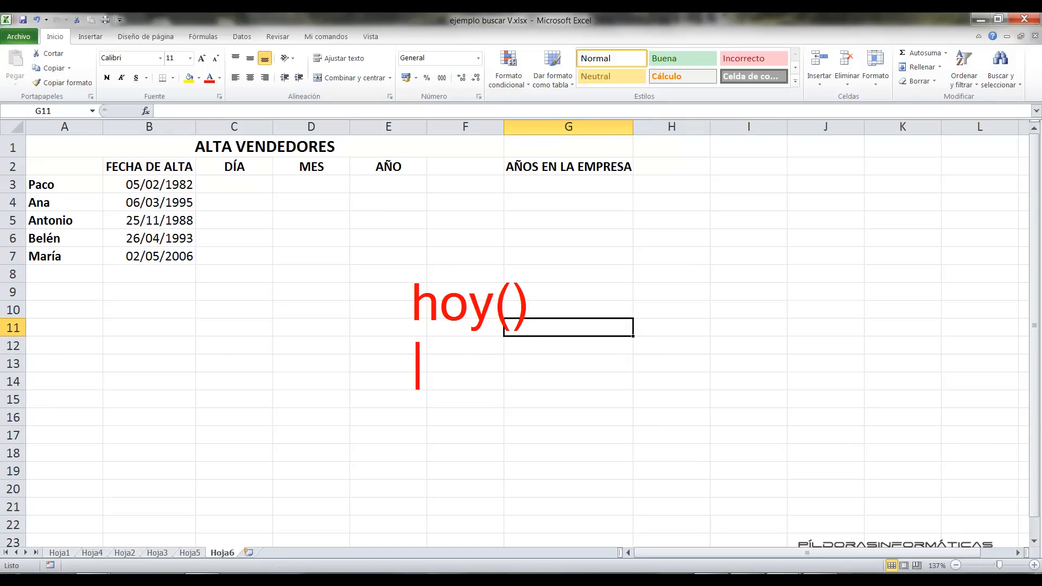
text(ahora())
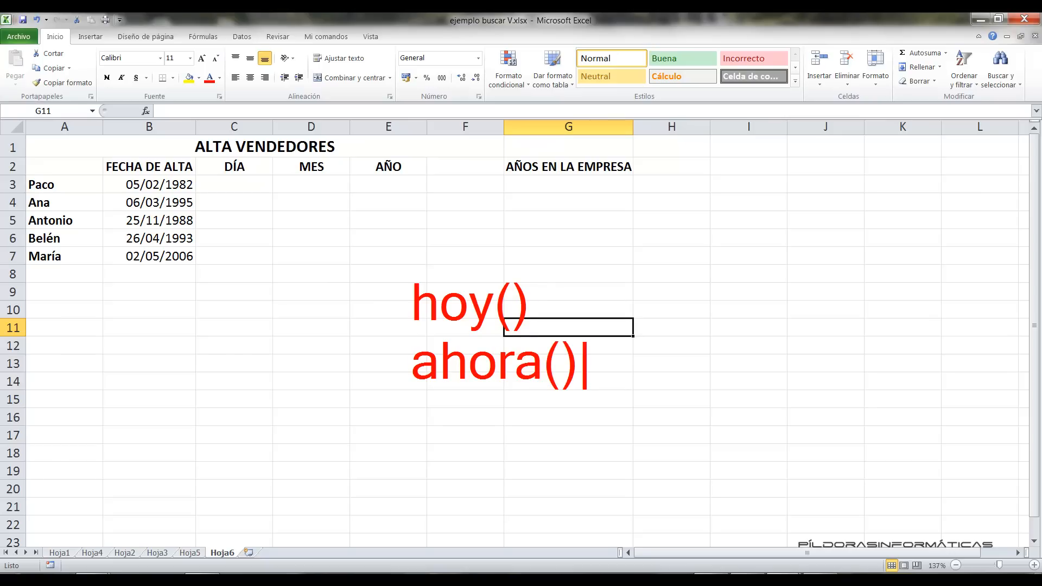
key(Escape)
drag(544, 305, 659, 265)
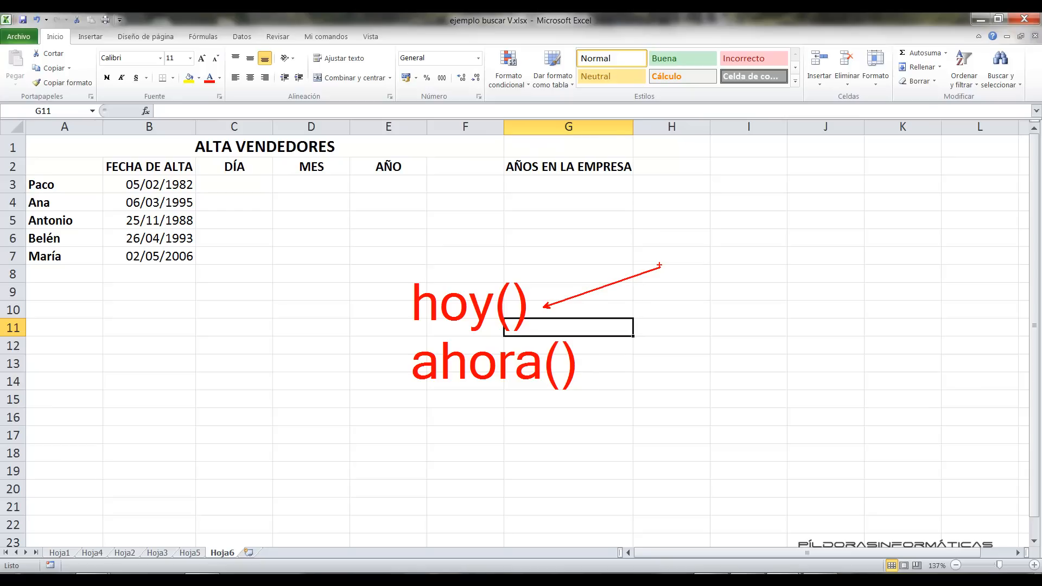
drag(598, 372, 690, 343)
drag(406, 330, 499, 331)
key(Escape)
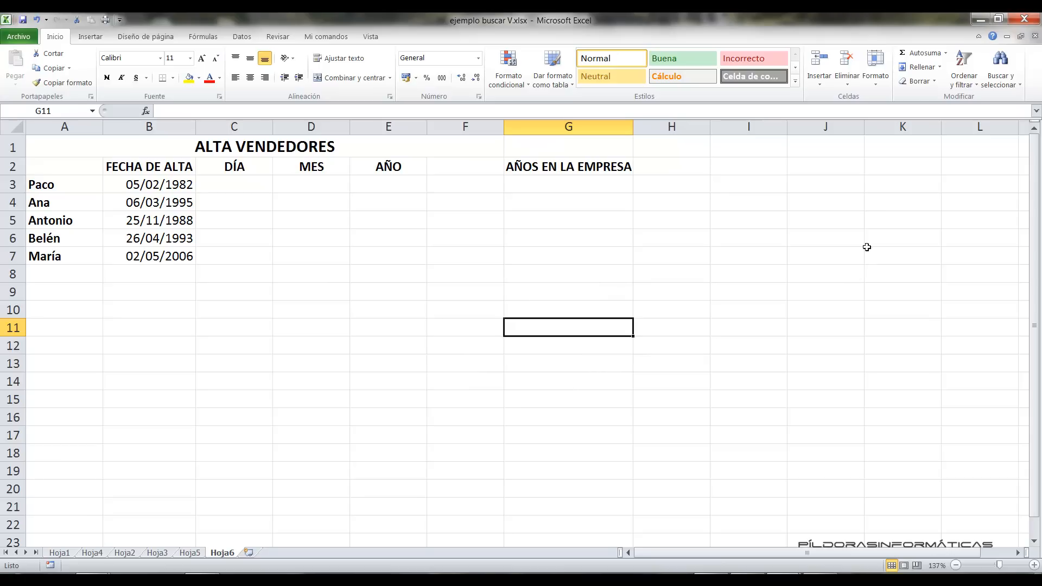
Step: Enter the label "Fecha de hoy" in cell J1 and the date 10/01/2014 in K1, leaving K1 selected
click(841, 150)
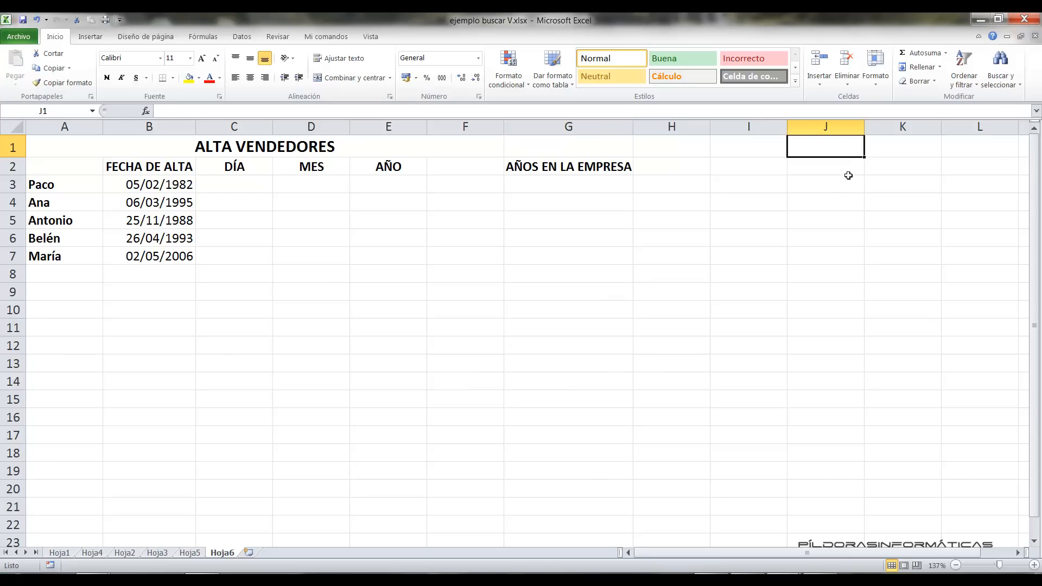
text(Fecha de hoy)
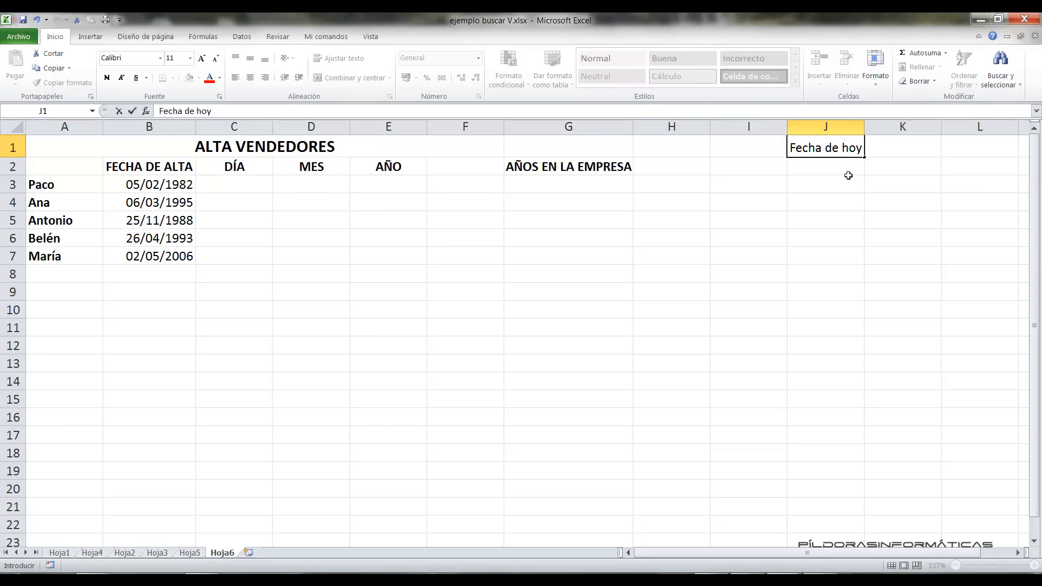
key(Tab)
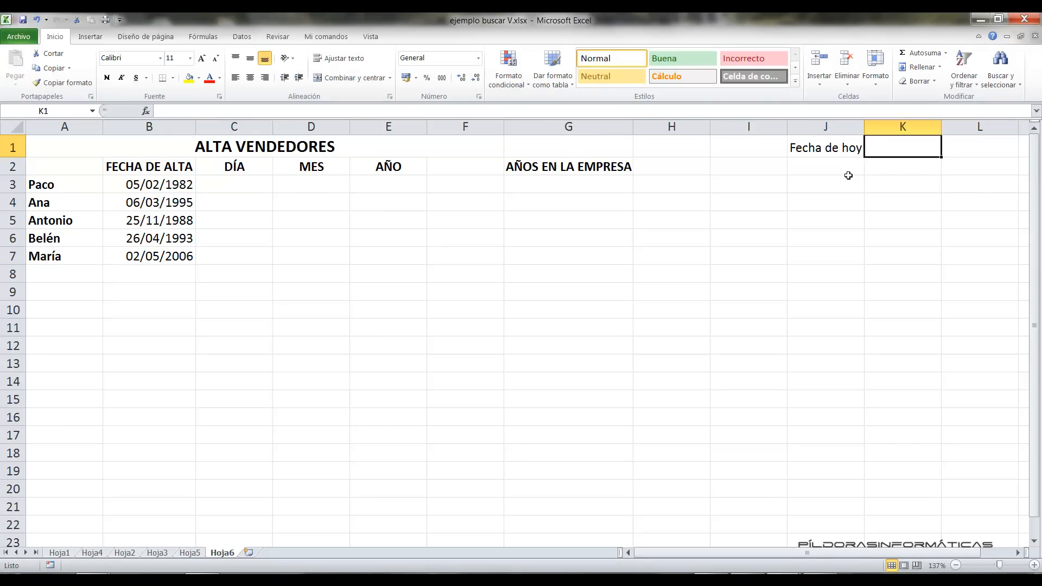
text(10/)
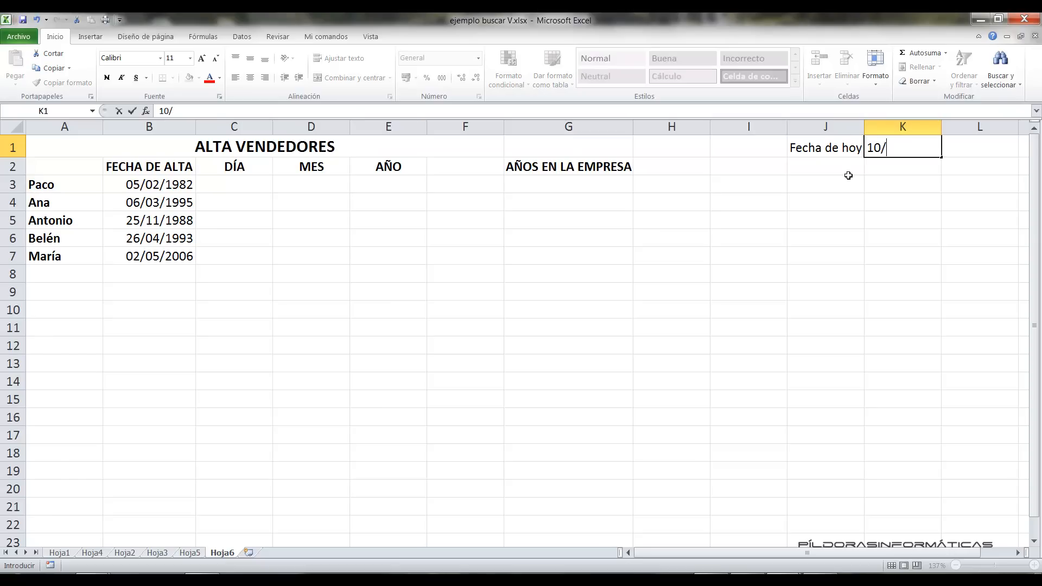
text(01/20)
text(14)
key(Return)
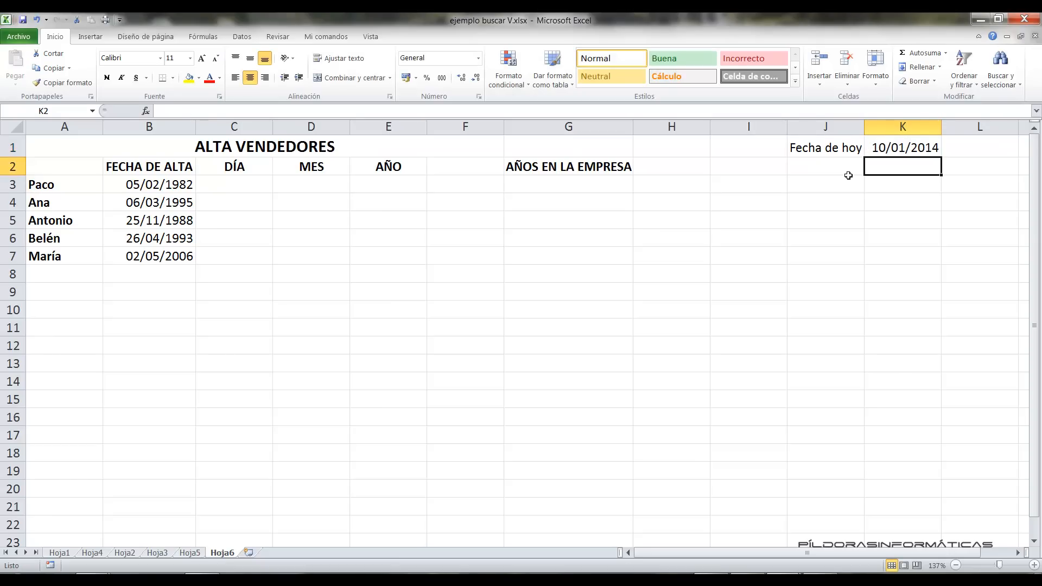
click(894, 152)
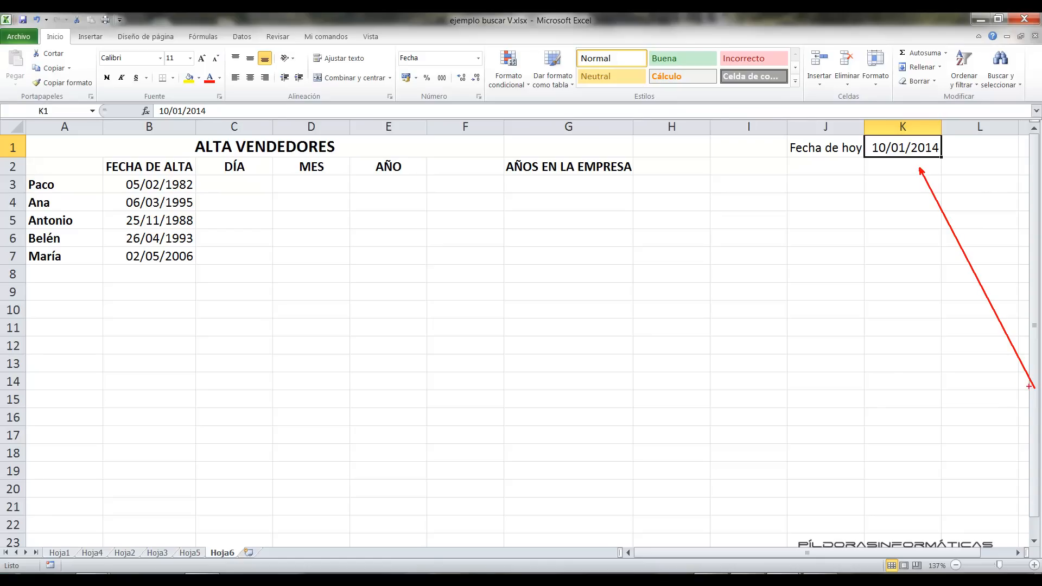
key(Escape)
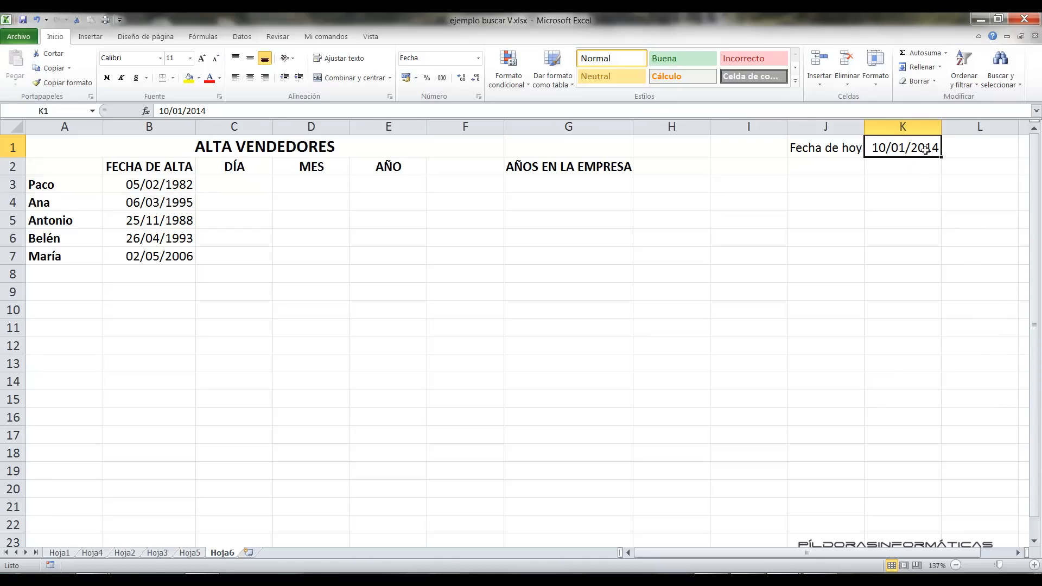
Step: Replace the fixed date in cell K1 with the formula =HOY()
key(Delete)
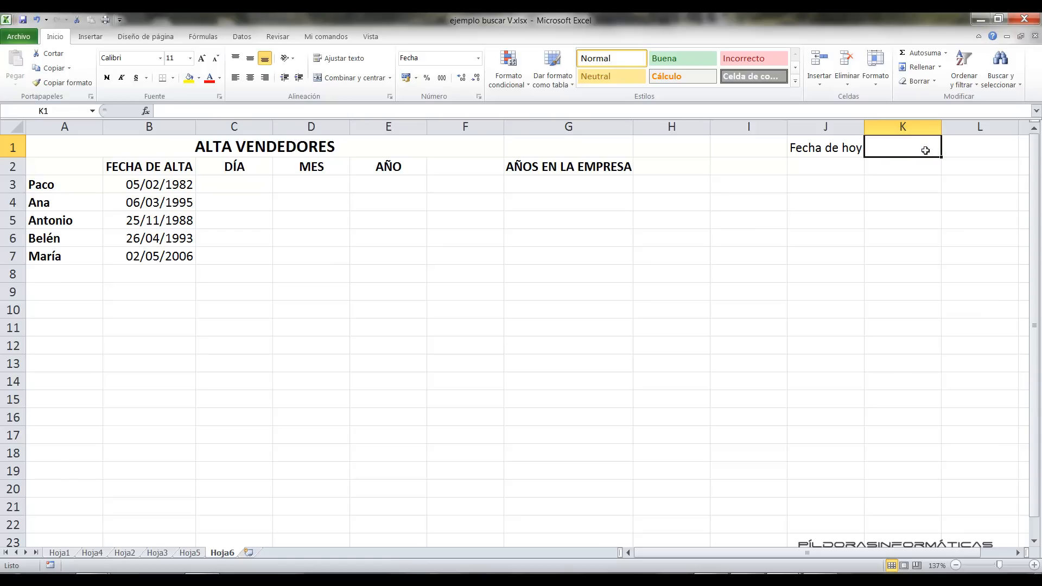
text(=hoy())
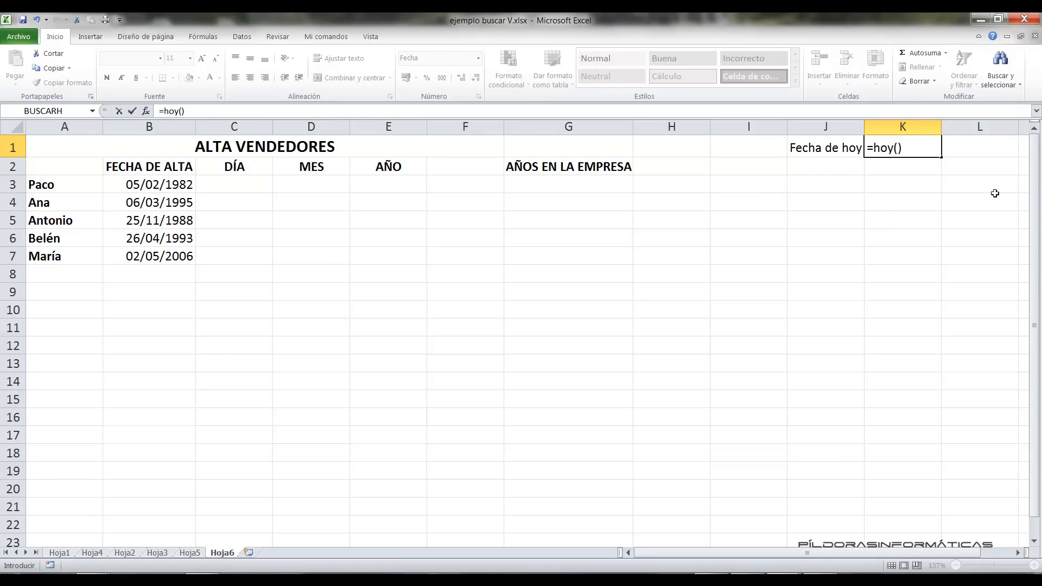
key(Return)
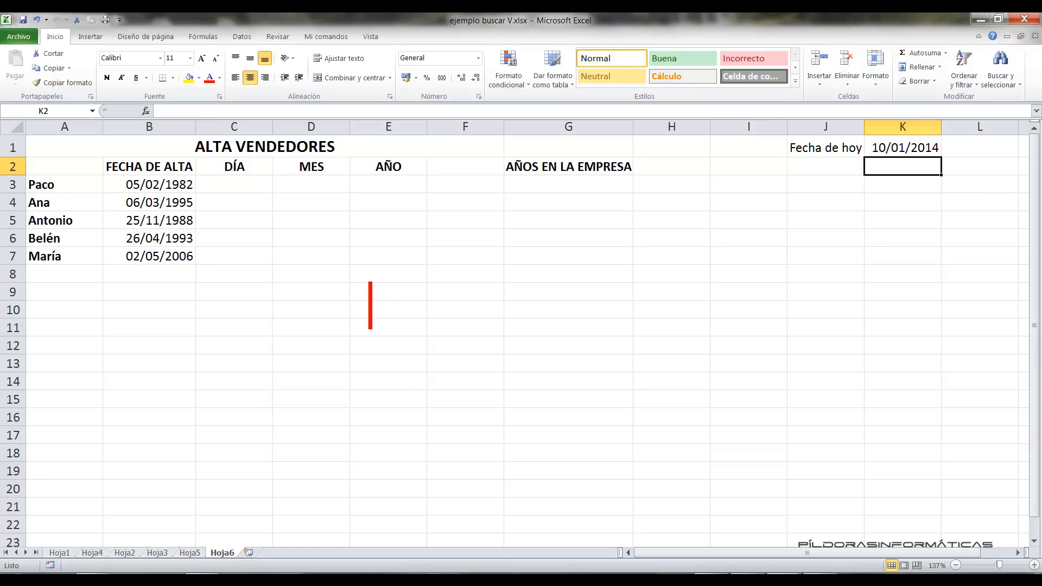
text(=dia()
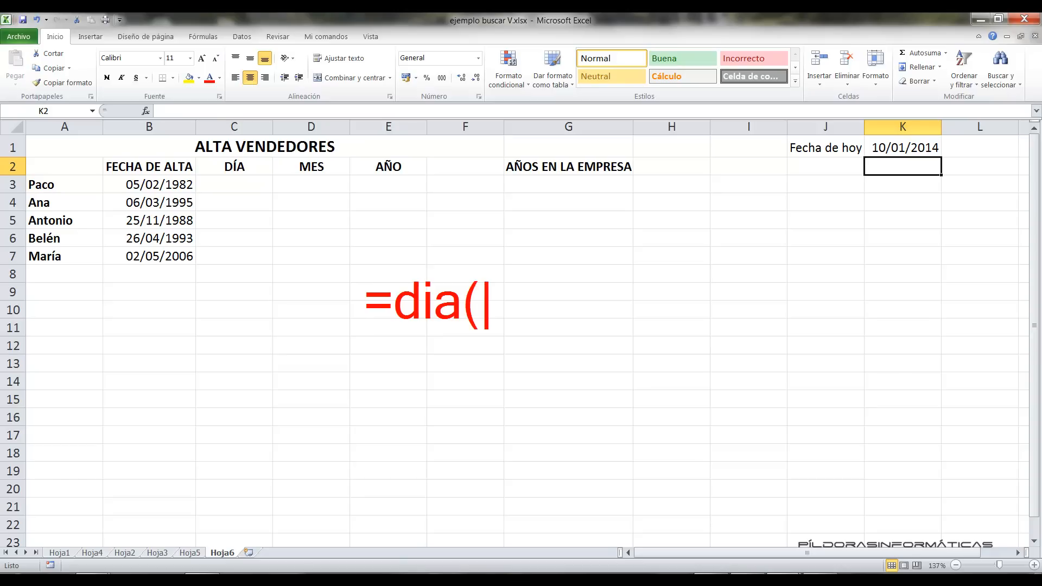
text(celda))
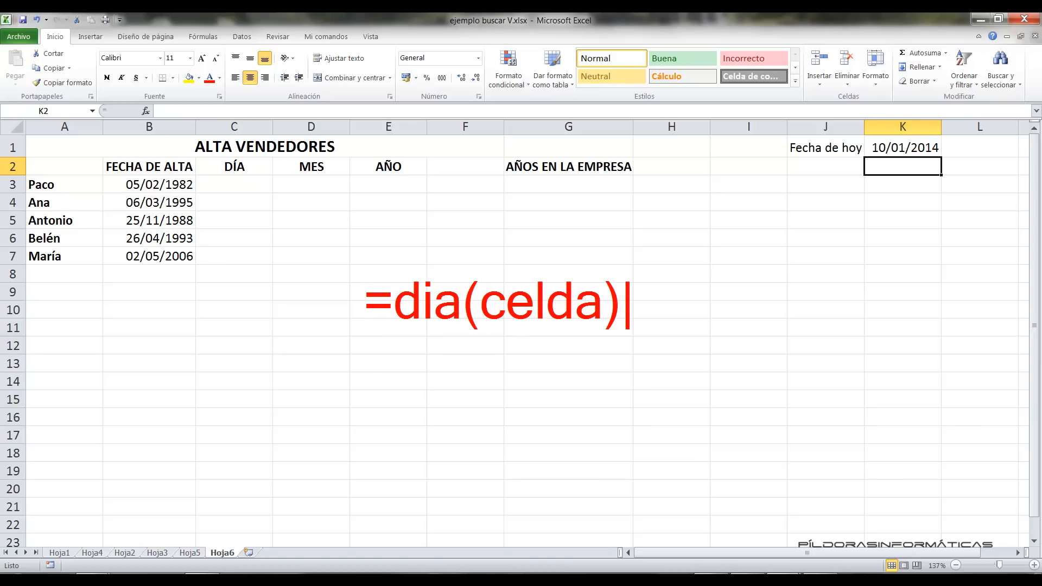
key(Return)
text(=mes)
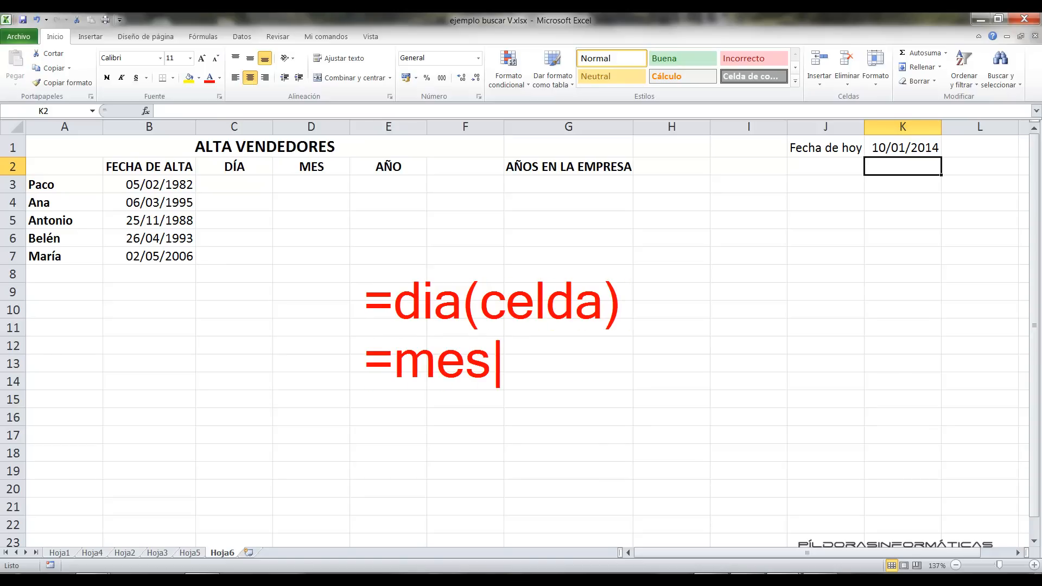
text((celda))
key(Return)
text(=ao()
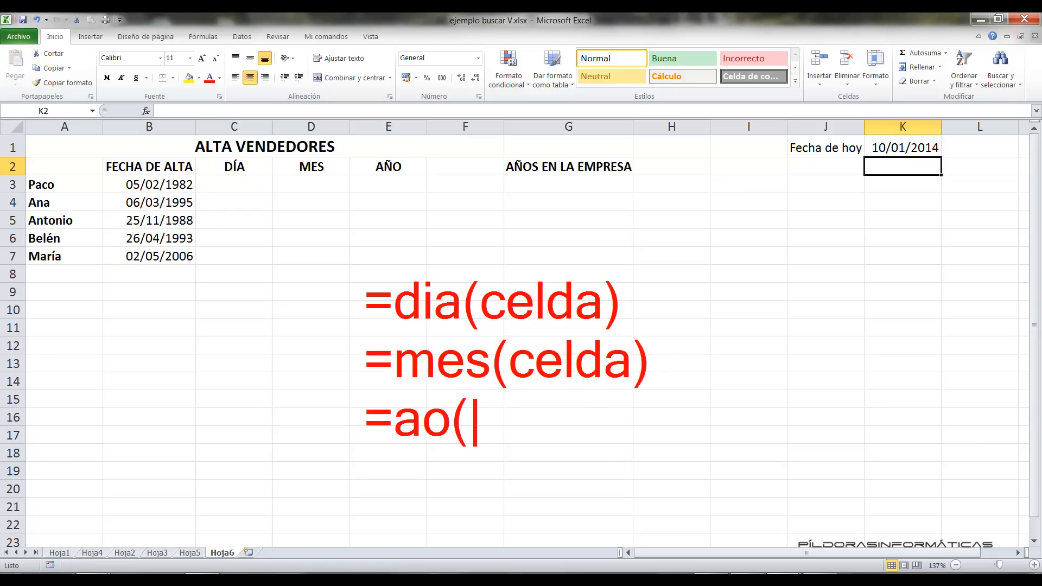
key(BackSpace)
key(BackSpace)
text(no)
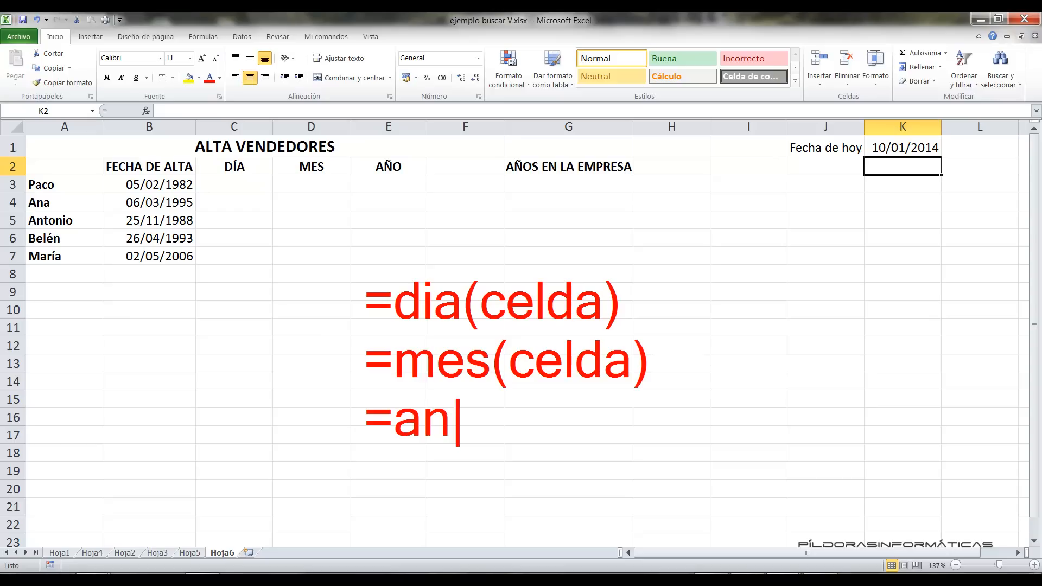
text((celda))
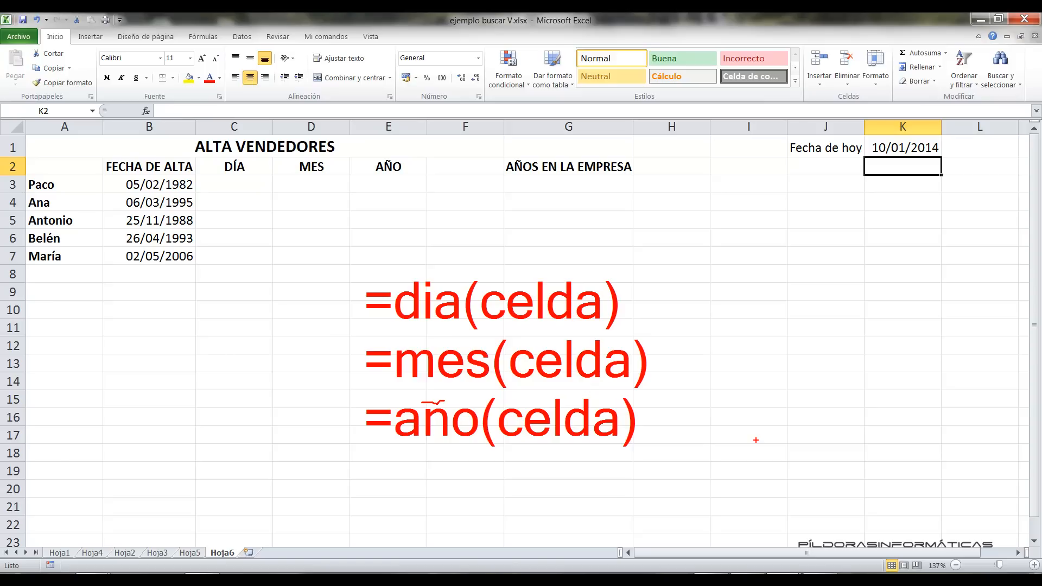
key(Escape)
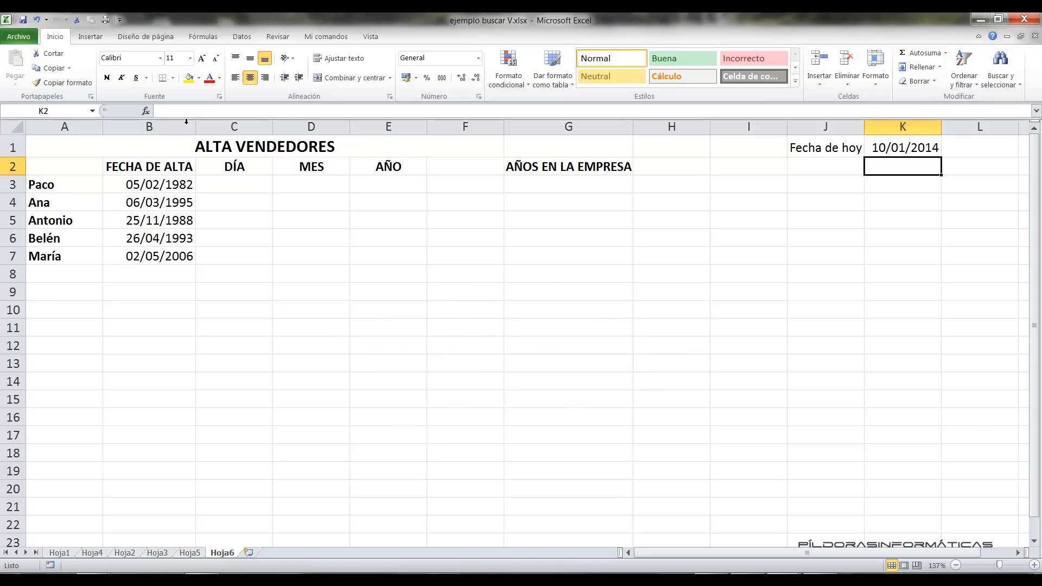
Step: Enter =DIA(B3) in cell C3 and fill the formula down to C7 for all salespeople
click(234, 185)
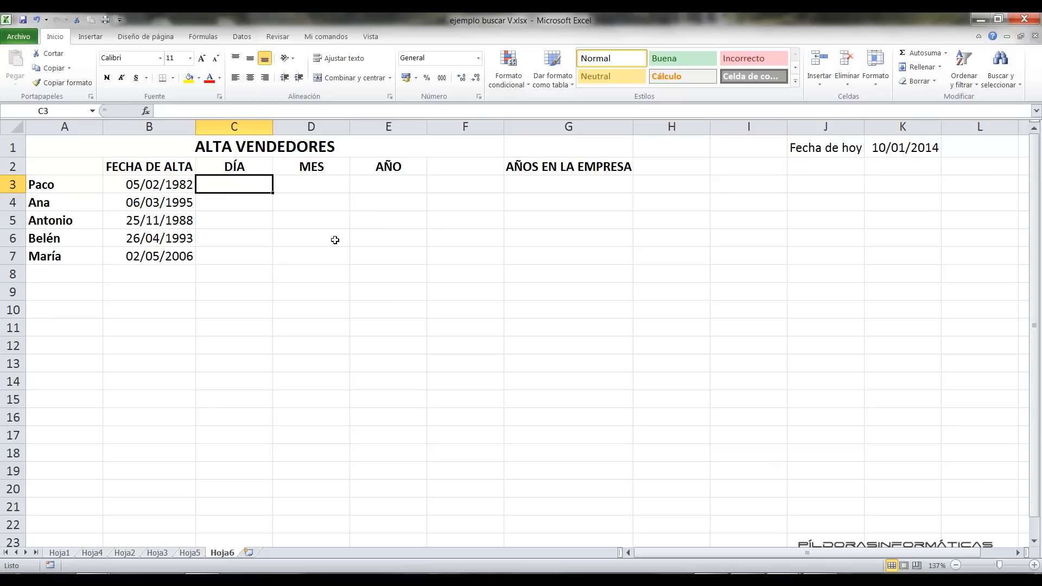
text(=)
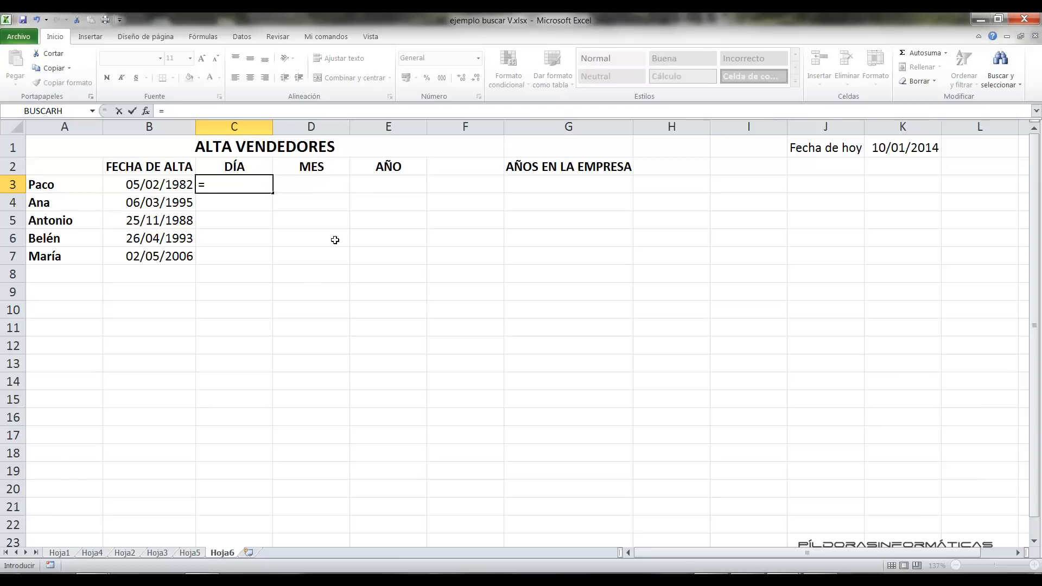
key(Caps_Lock)
text(DIA()
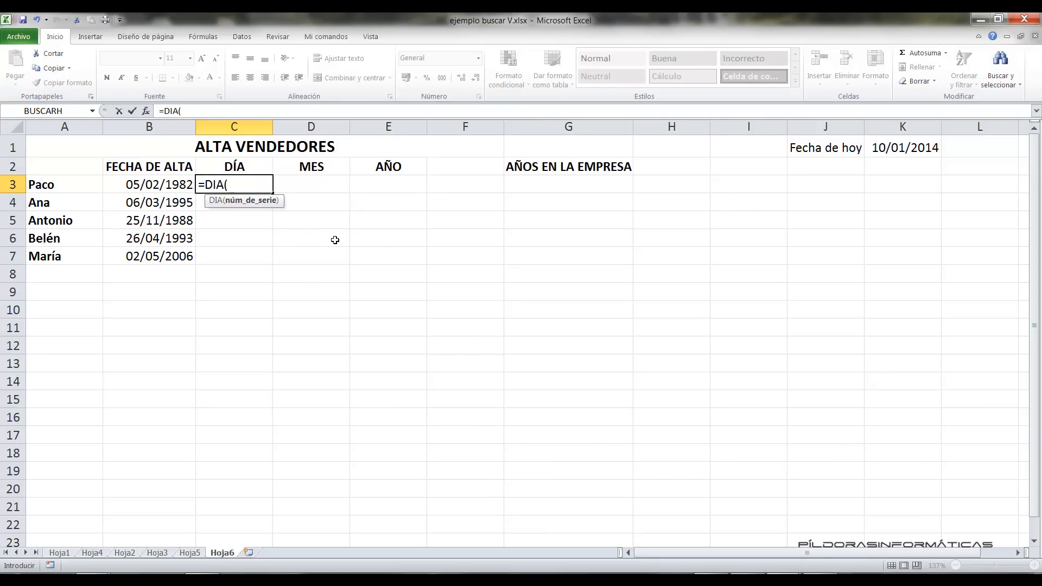
click(134, 180)
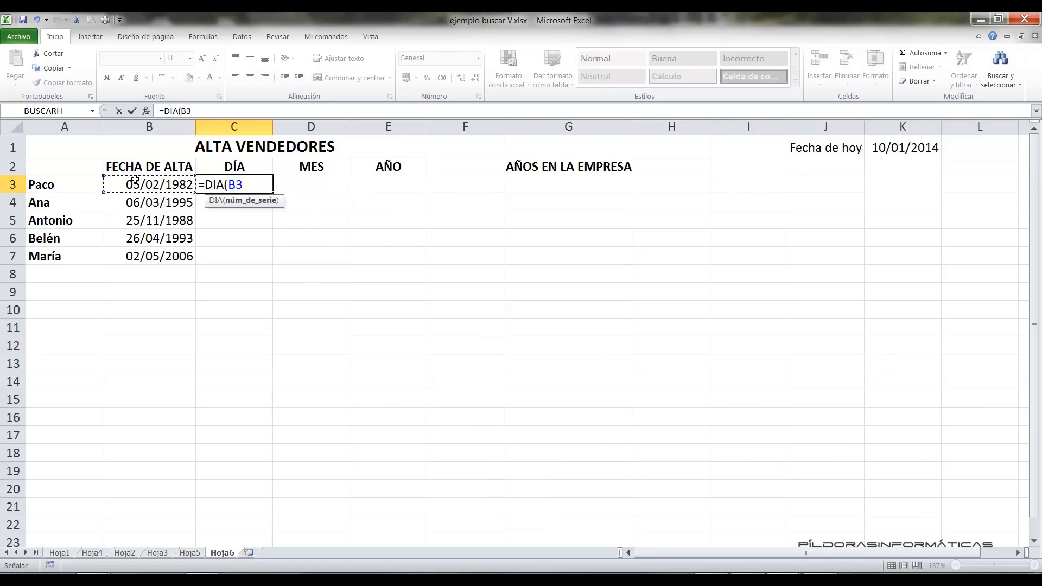
key(Return)
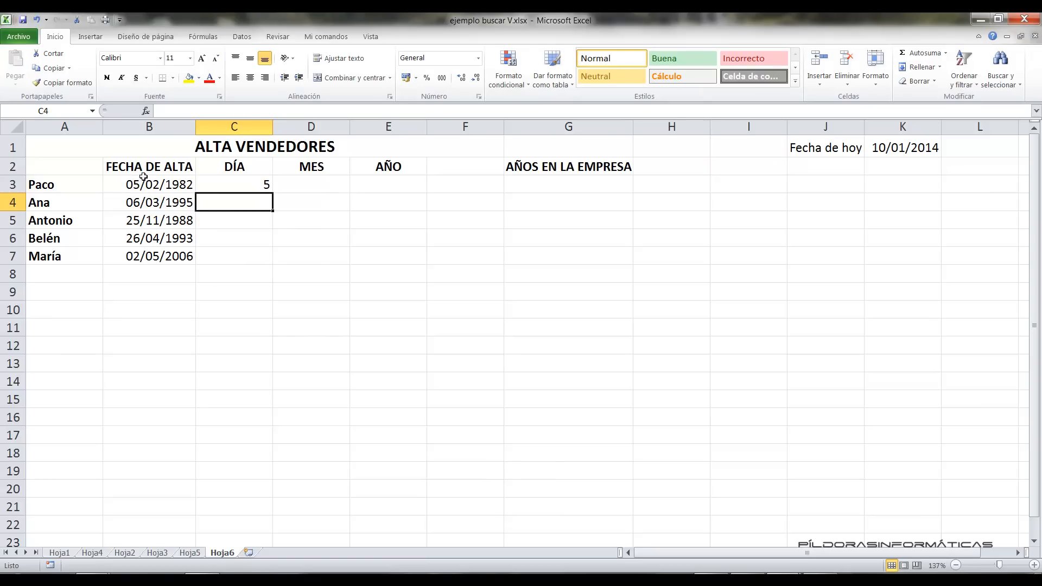
click(235, 187)
drag(270, 189, 266, 266)
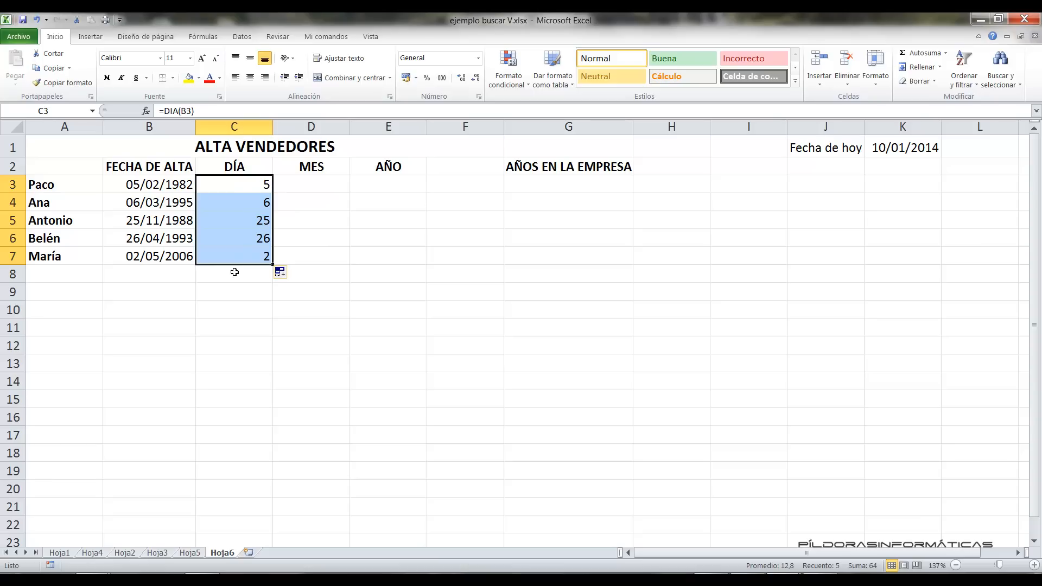
Step: Enter =MES(B3) in cell D3 and fill the formula down to D7
click(290, 184)
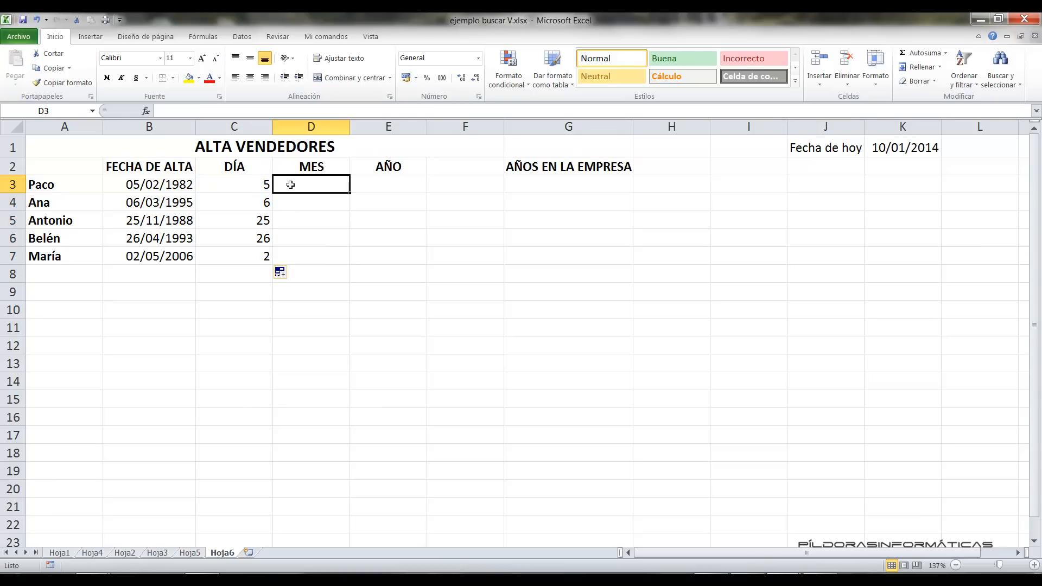
text(=MES()
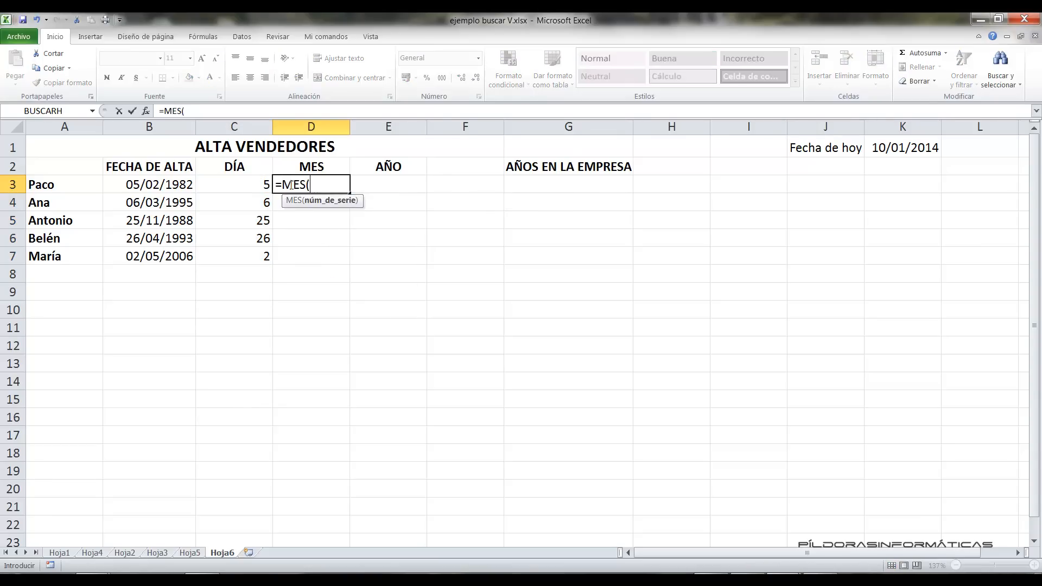
click(169, 184)
key(Return)
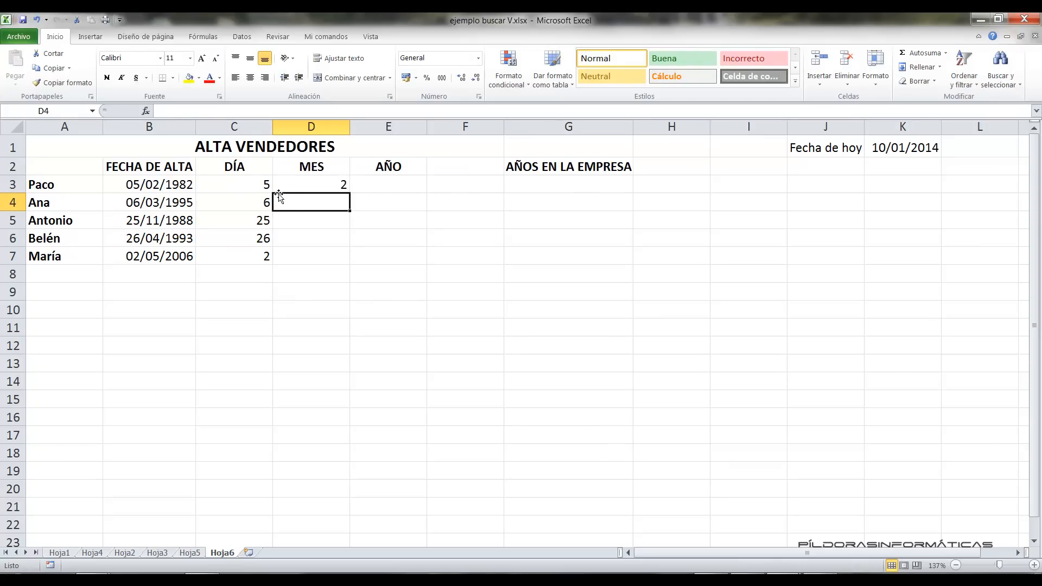
click(315, 183)
drag(349, 193, 339, 272)
Step: Enter =AÑO(B3) in cell E3 and fill the formula down to E7
click(403, 183)
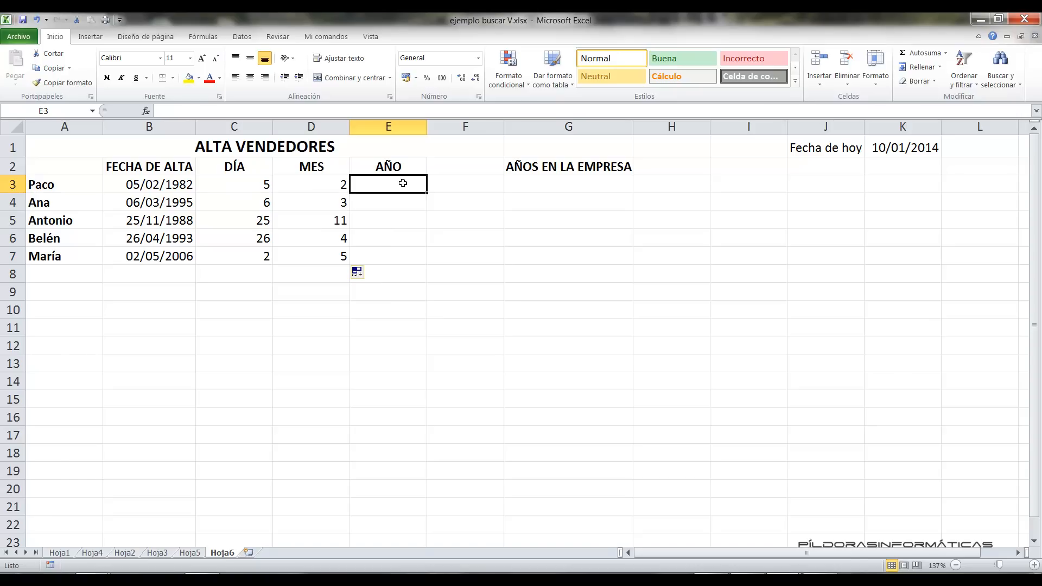
text(=AÑO()
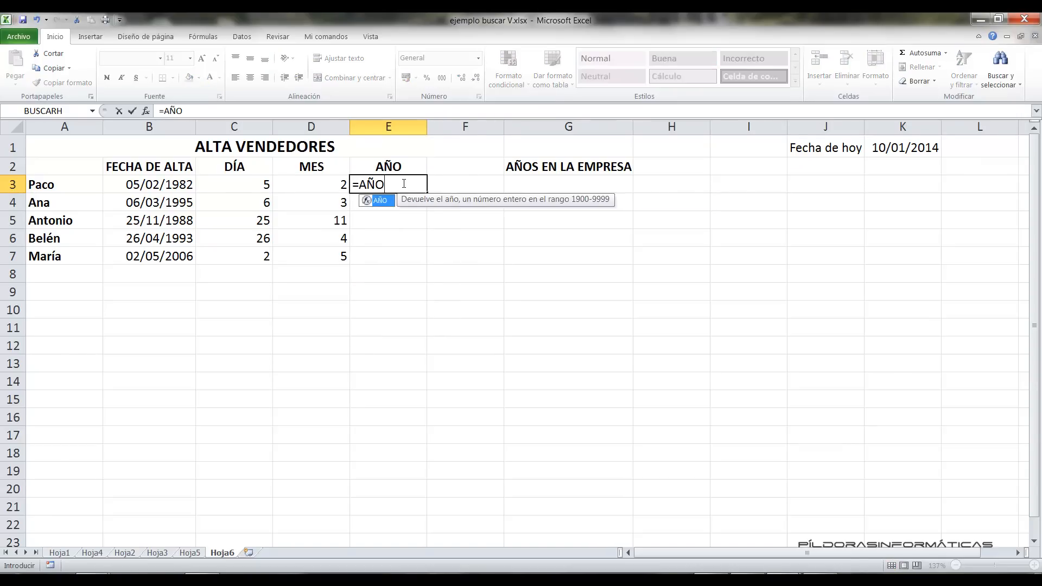
click(159, 184)
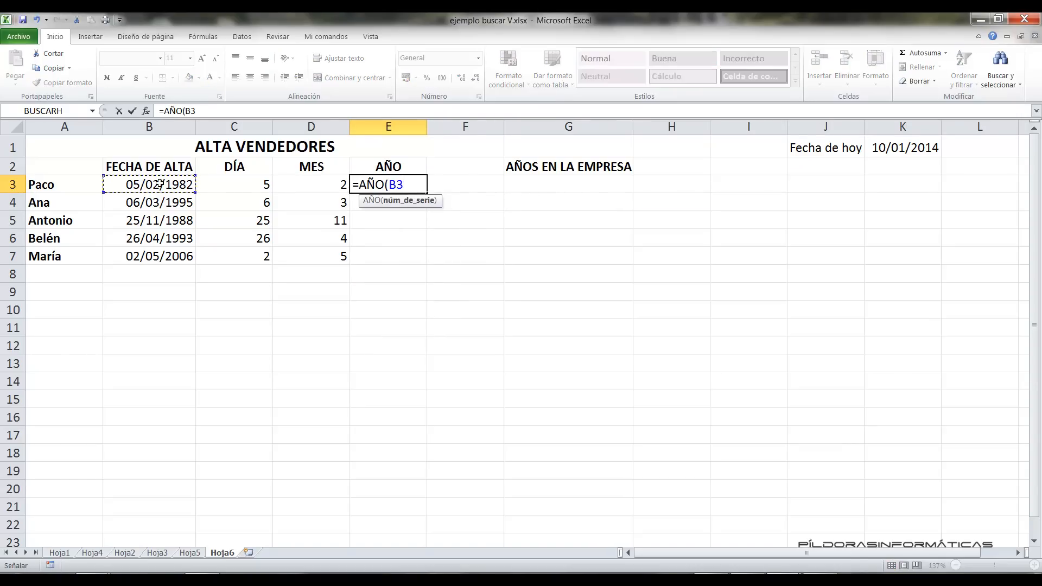
key(Return)
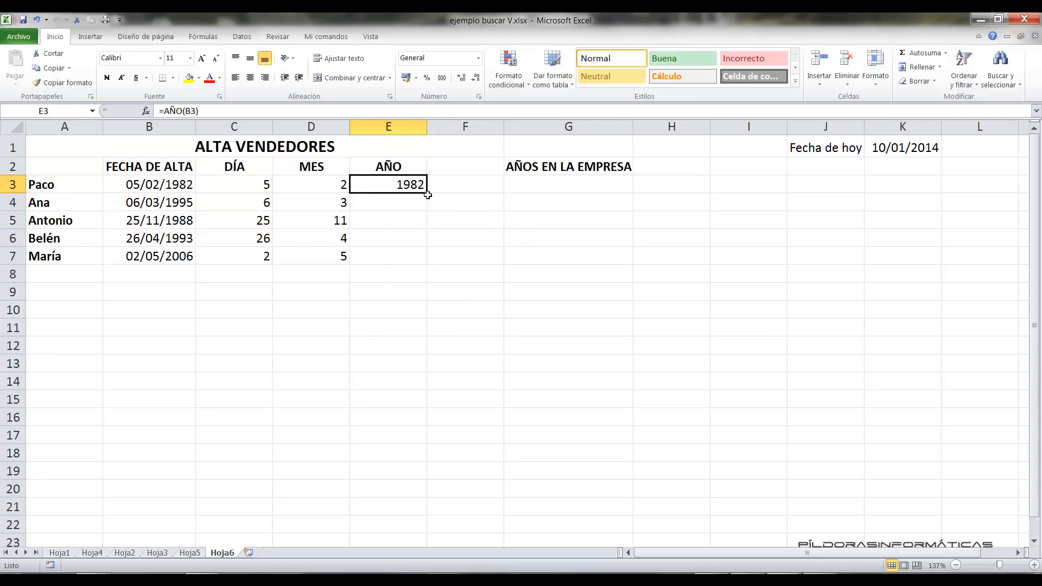
drag(426, 193, 426, 264)
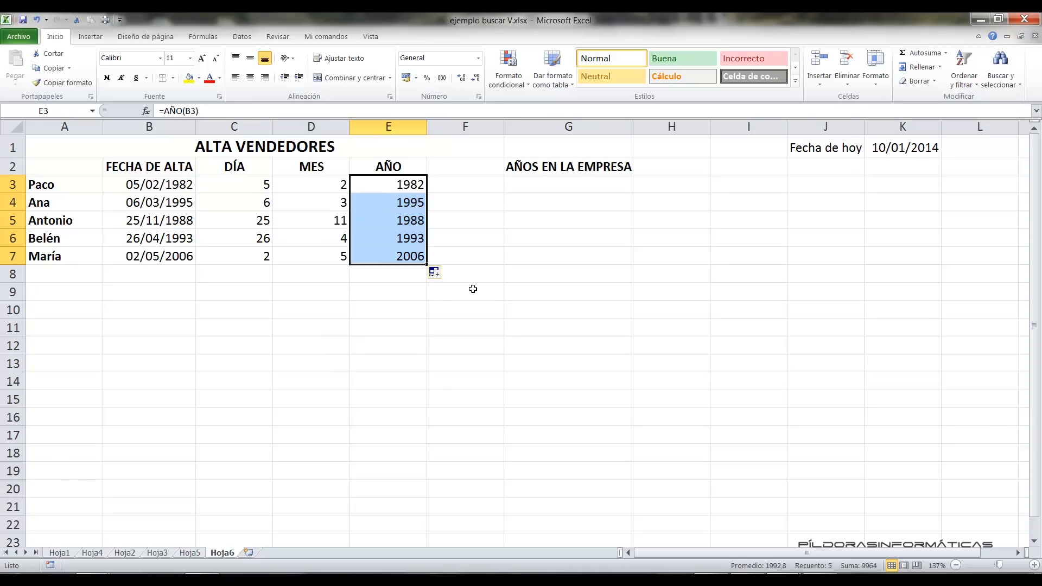
drag(257, 190, 372, 257)
click(378, 329)
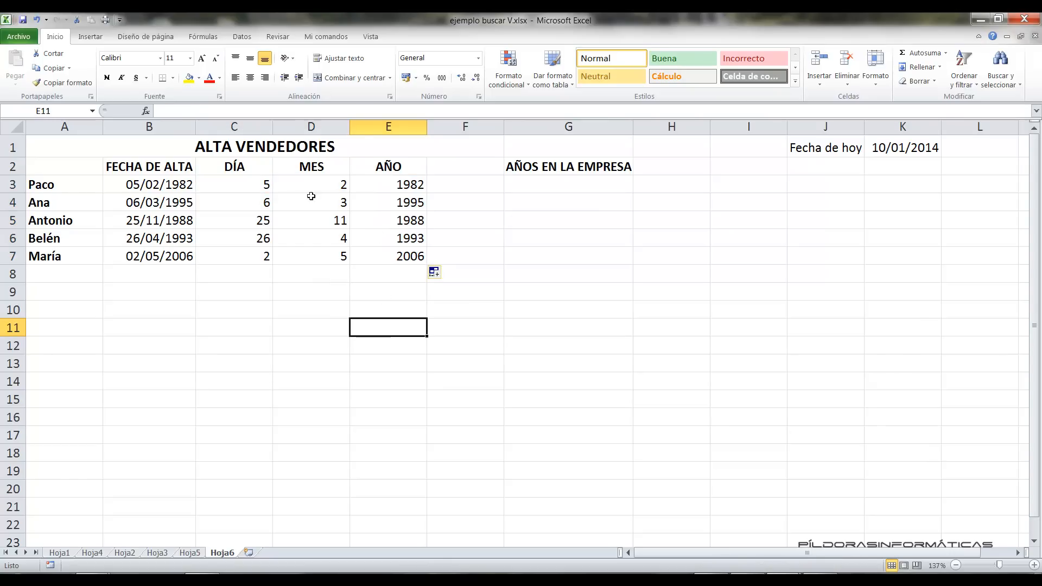
click(151, 201)
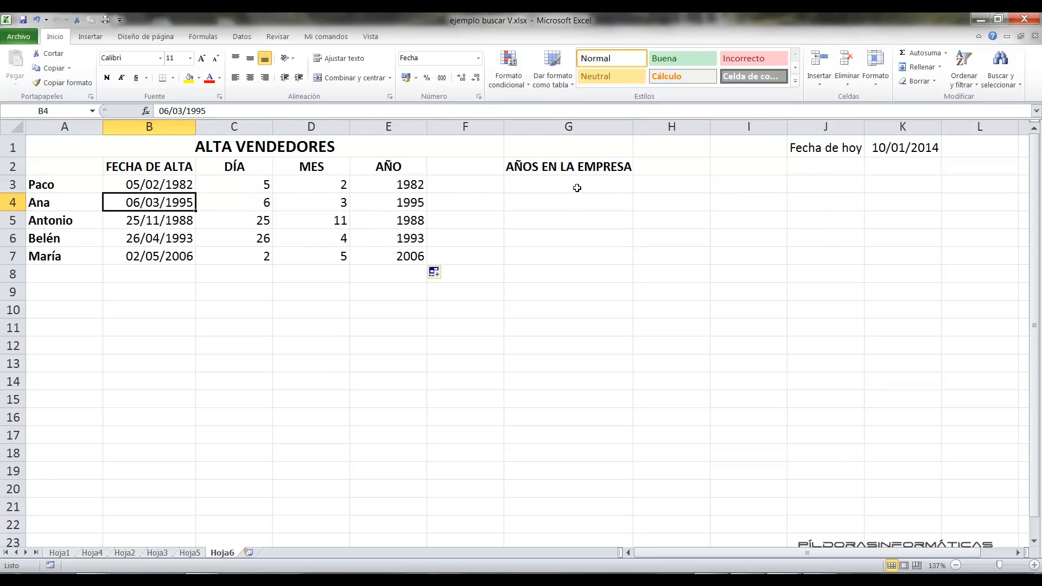
Step: Enter the formula =HOY()-B3 in cell G3 under AÑOS EN LA EMPRESA and reselect G3
click(574, 186)
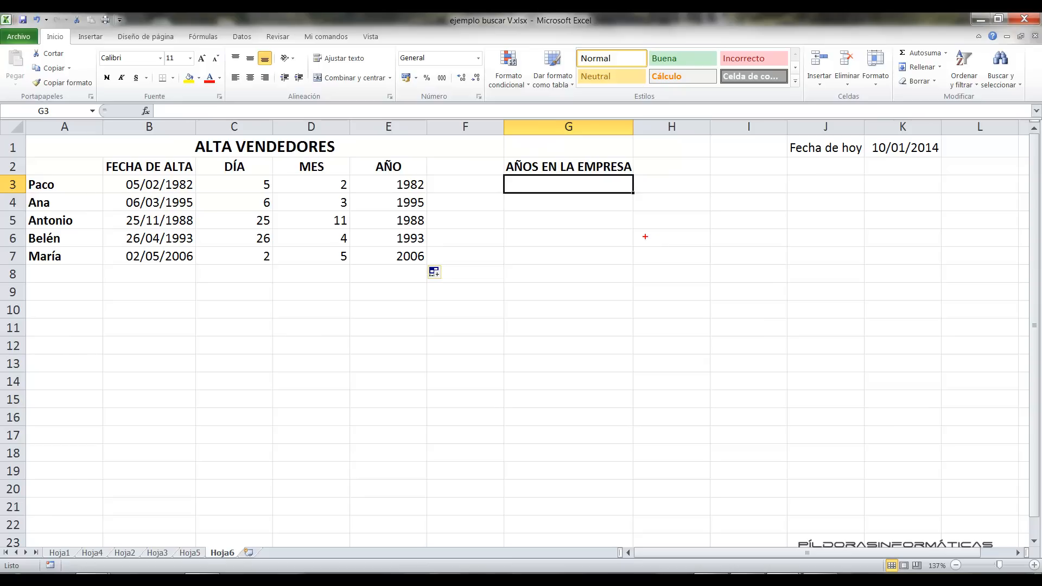
drag(103, 166, 56, 136)
key(Escape)
text(=)
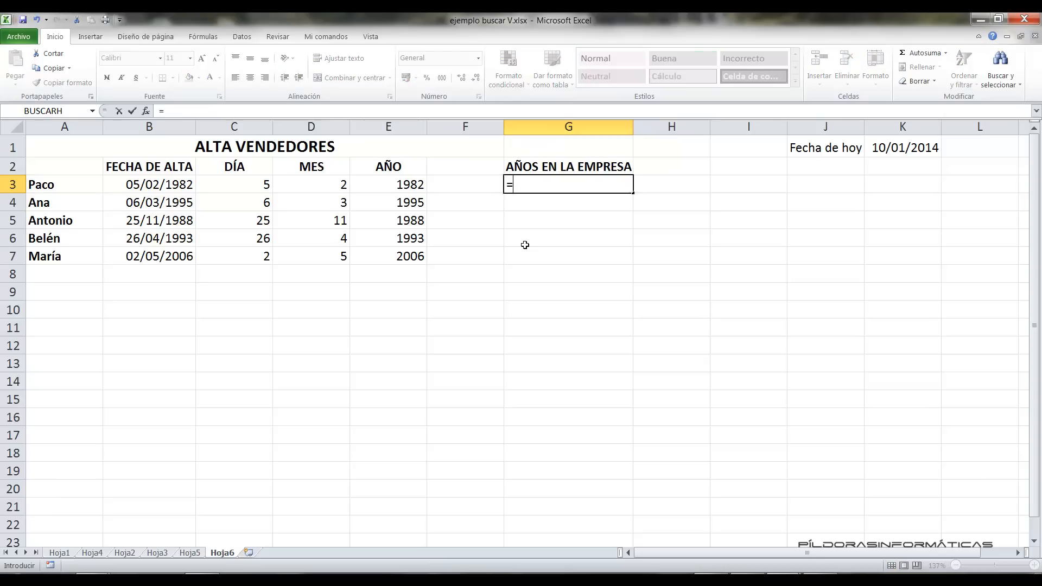
text(HOY()-)
click(156, 186)
key(Return)
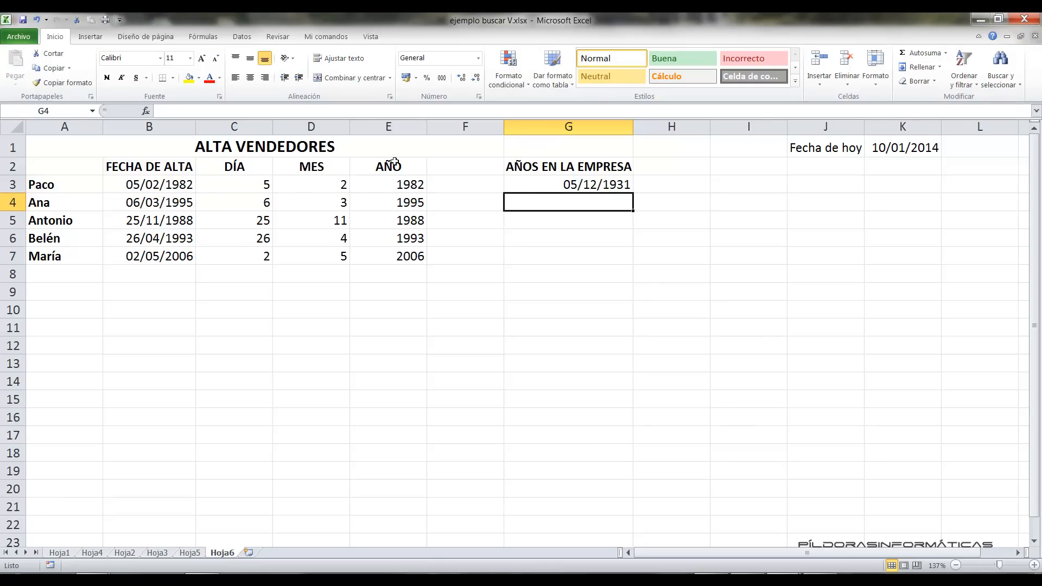
click(525, 187)
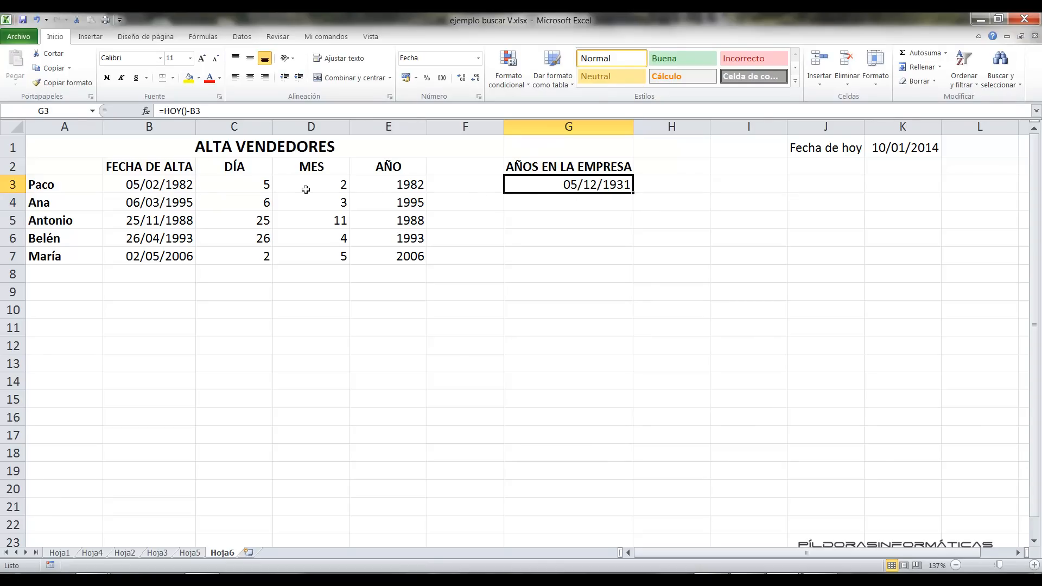
drag(103, 173, 202, 196)
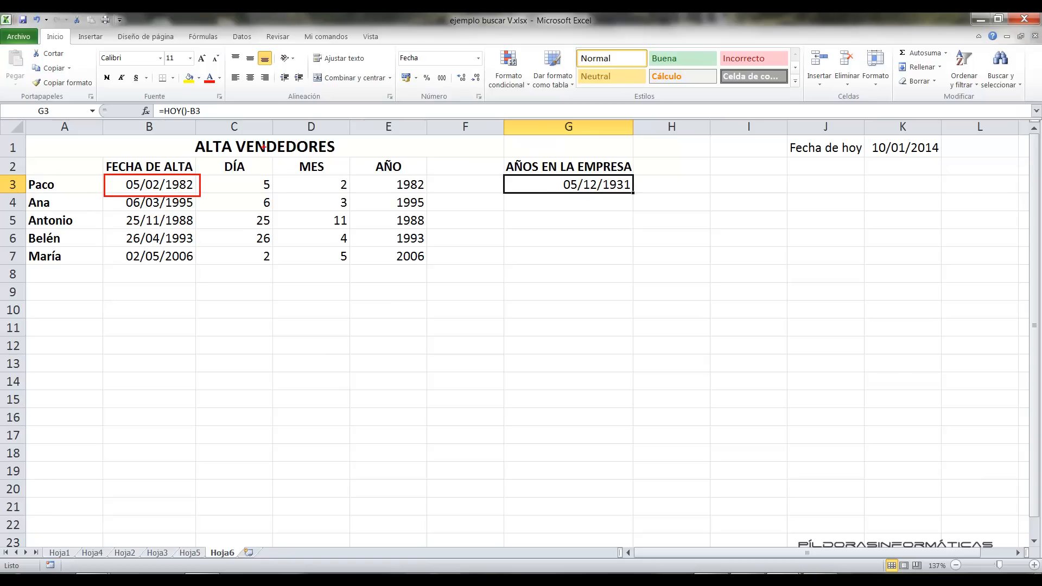
key(e)
drag(182, 106, 190, 65)
drag(205, 106, 236, 75)
drag(105, 175, 197, 192)
key(Escape)
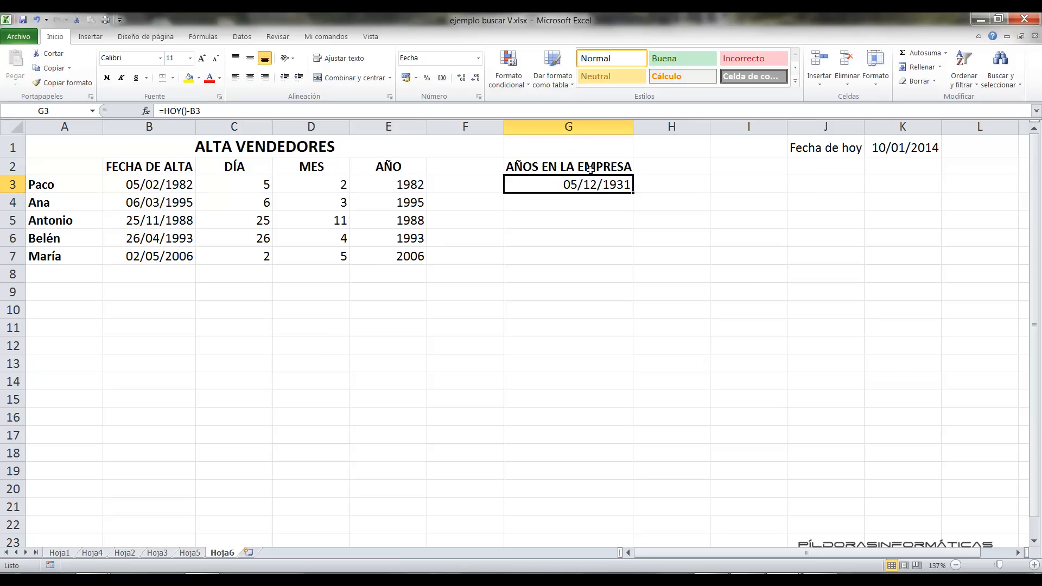
Step: Change the number format of cell G3 from date to General
click(220, 96)
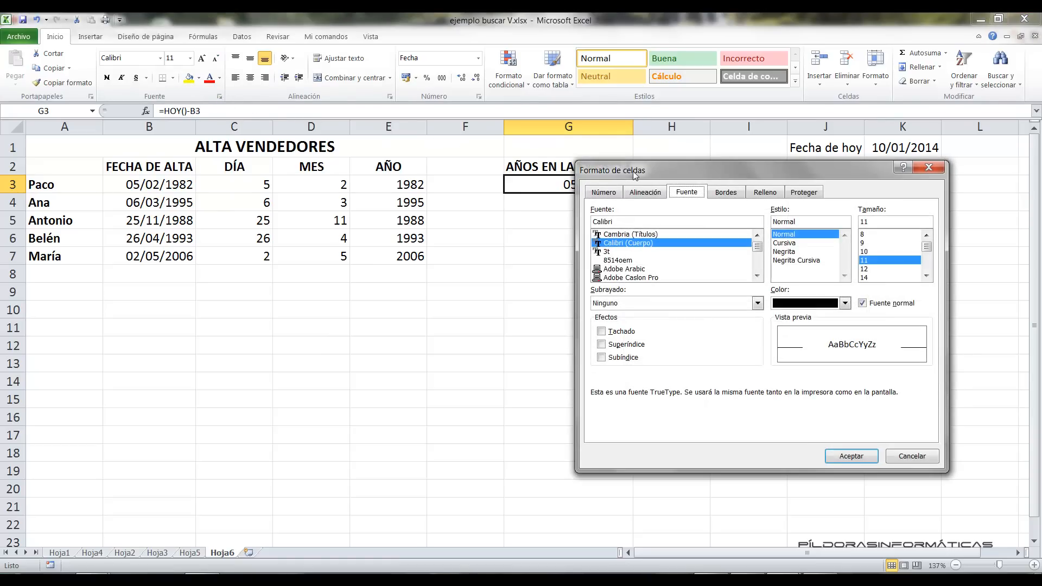
drag(687, 175, 751, 163)
click(668, 181)
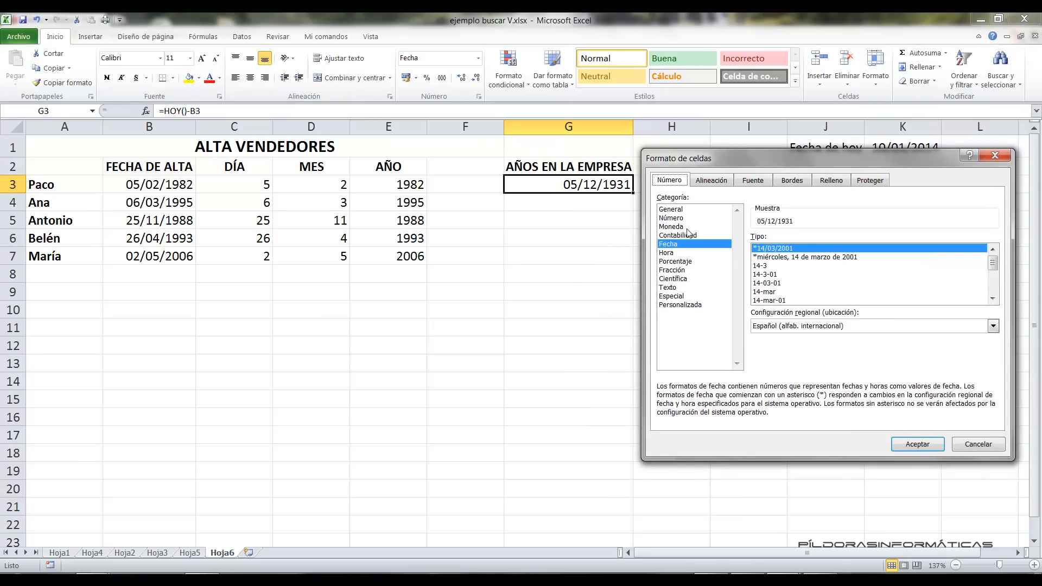
click(676, 210)
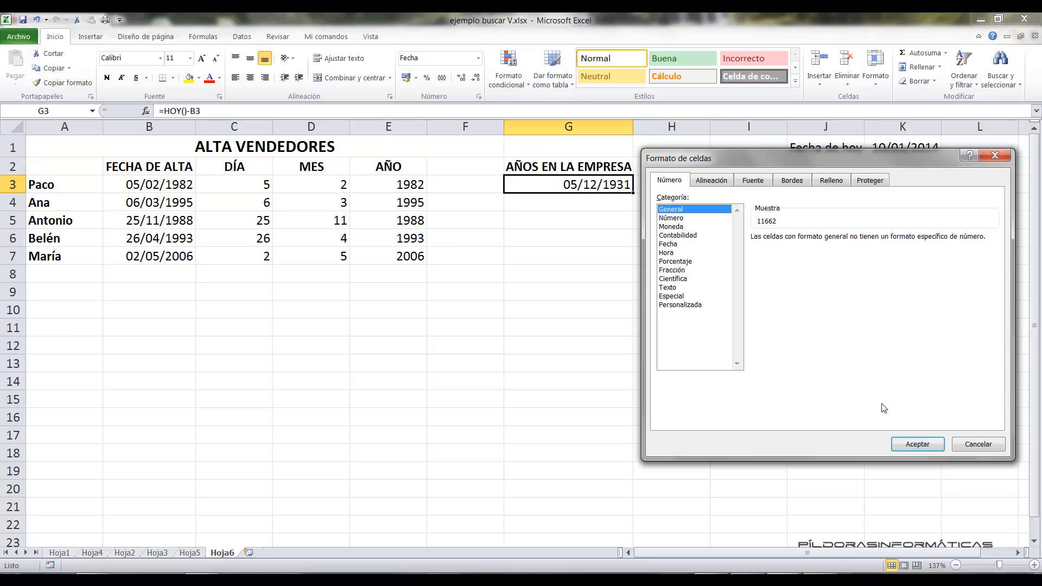
click(905, 438)
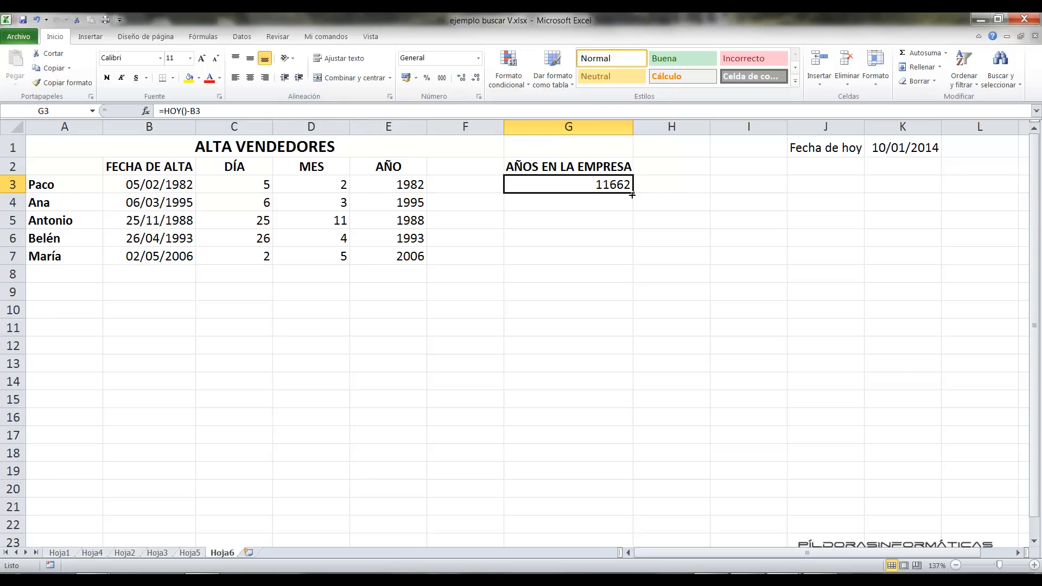
Step: Edit the formula in G3 to =(HOY()-B3)/365,25 so the days are converted into years
double_click(584, 179)
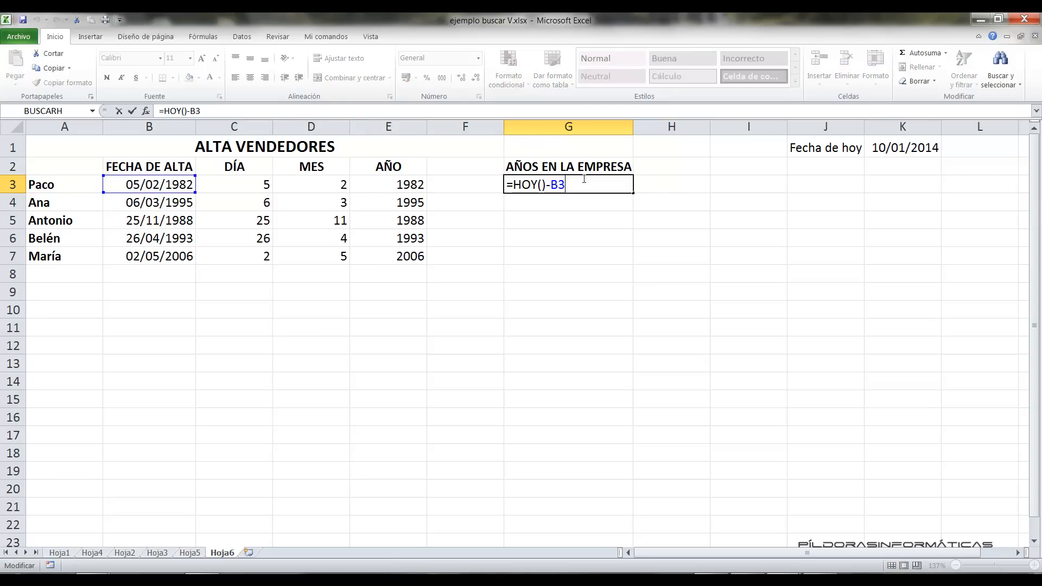
key(Home)
key(Right)
text(()
key(End)
text()/365)
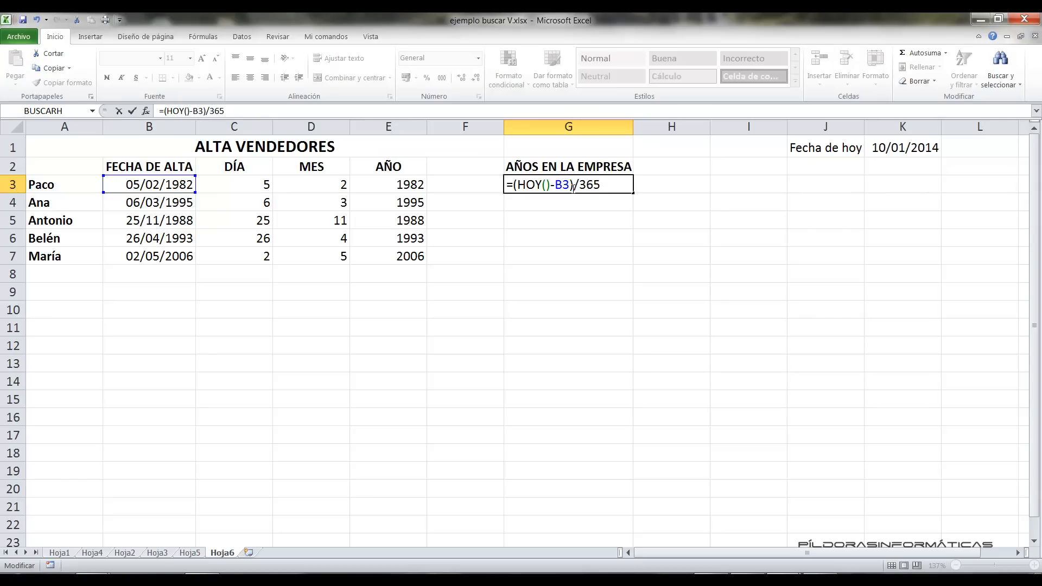
text(,25)
key(Return)
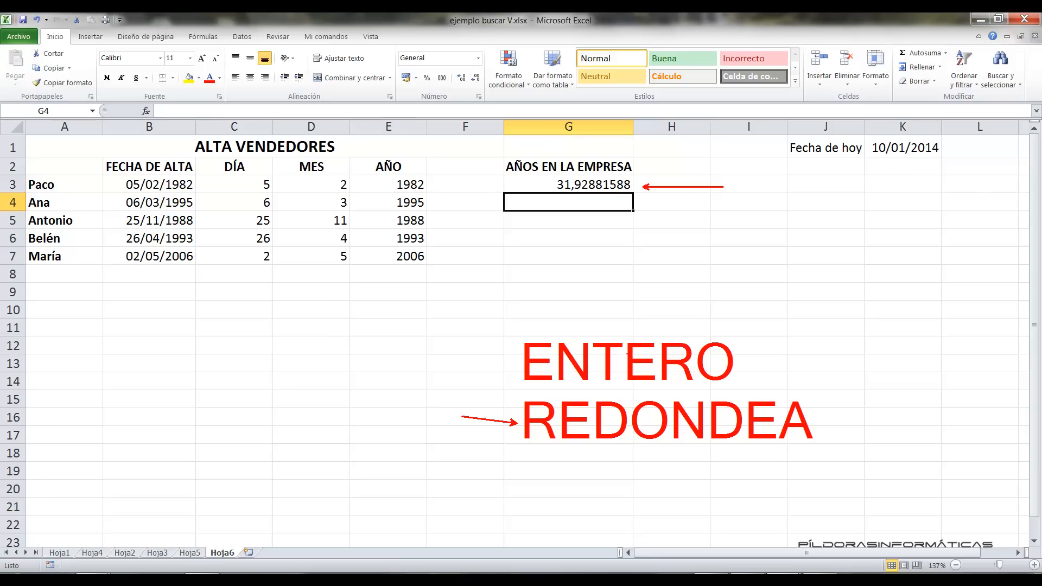
drag(520, 356, 327, 338)
key(Escape)
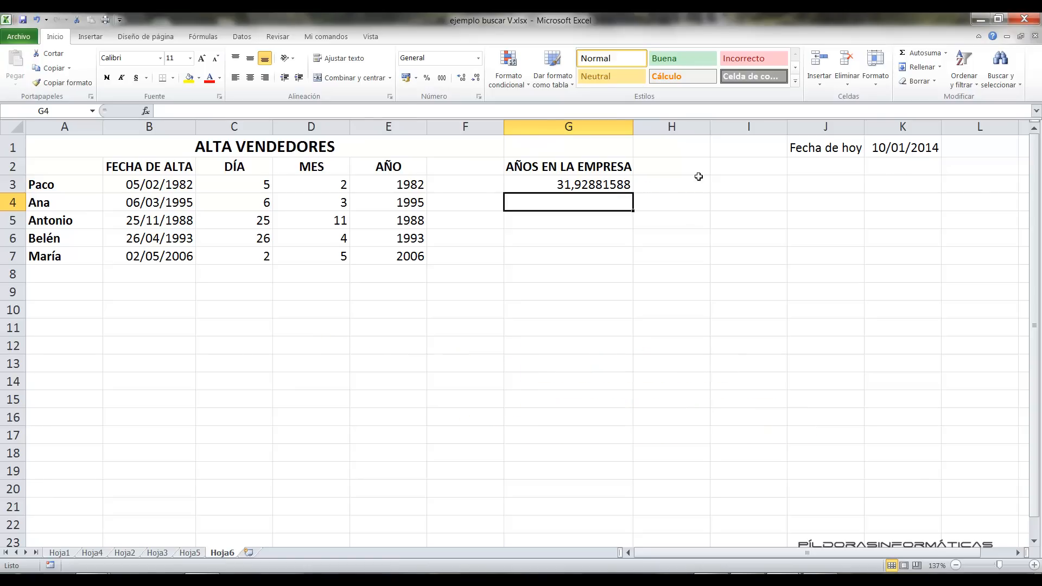
Step: Wrap the G3 formula in ENTERO as =ENTERO((HOY()-B3)/365,25) and fill it down to G7
key(Up)
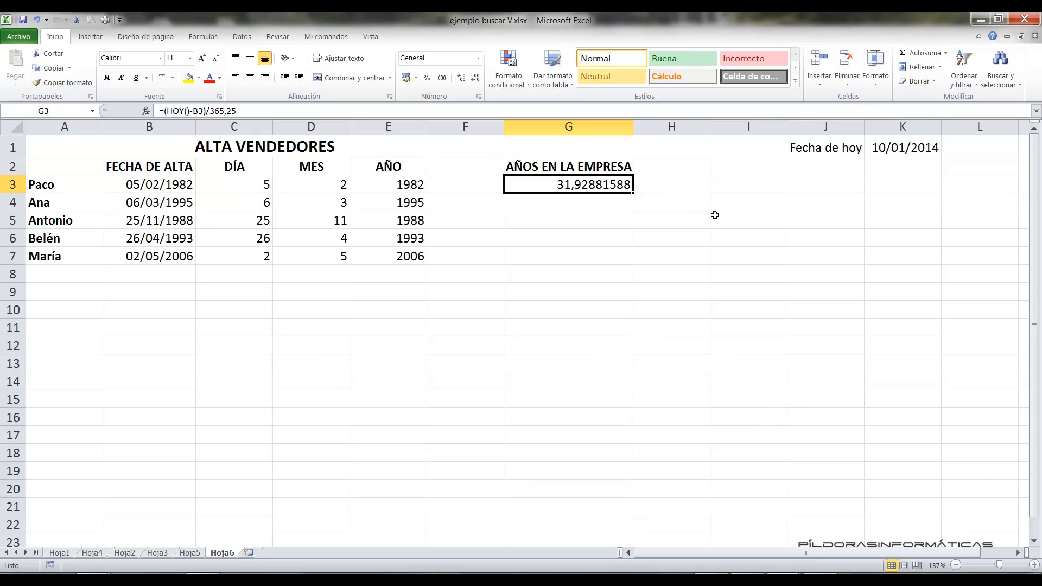
key(F2)
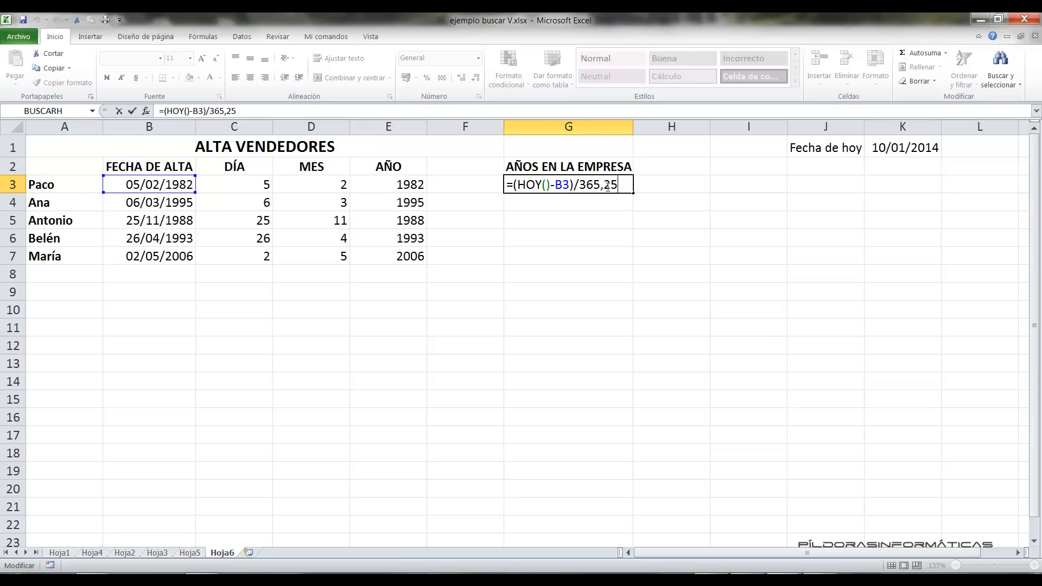
drag(618, 184, 518, 184)
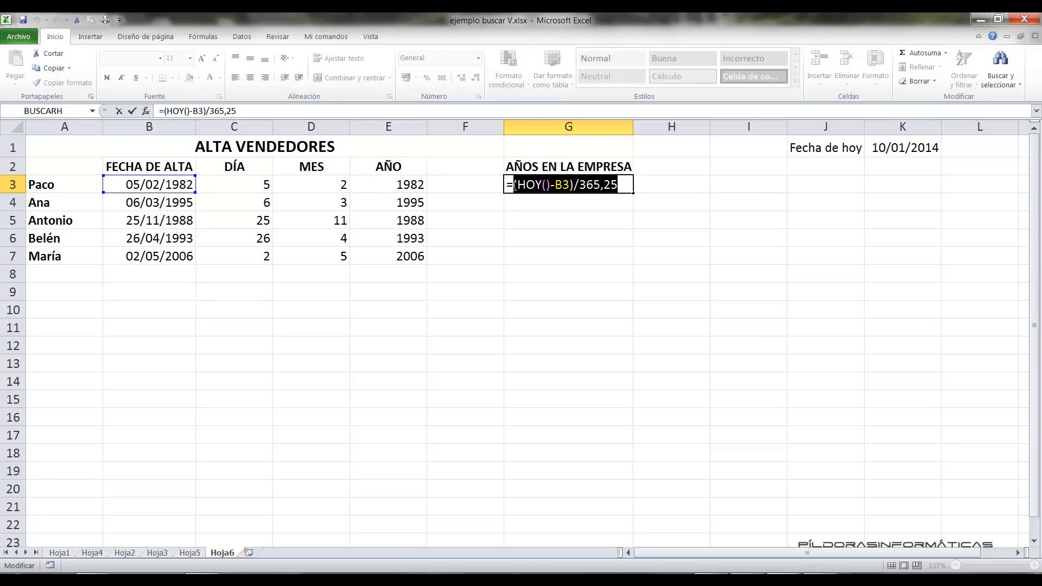
click(515, 184)
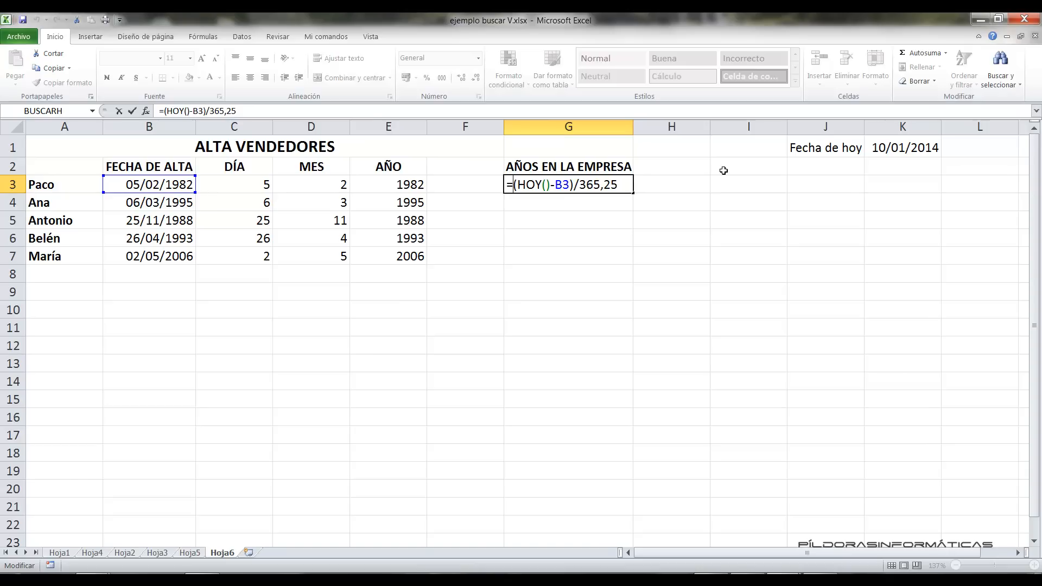
text(ENTERO)
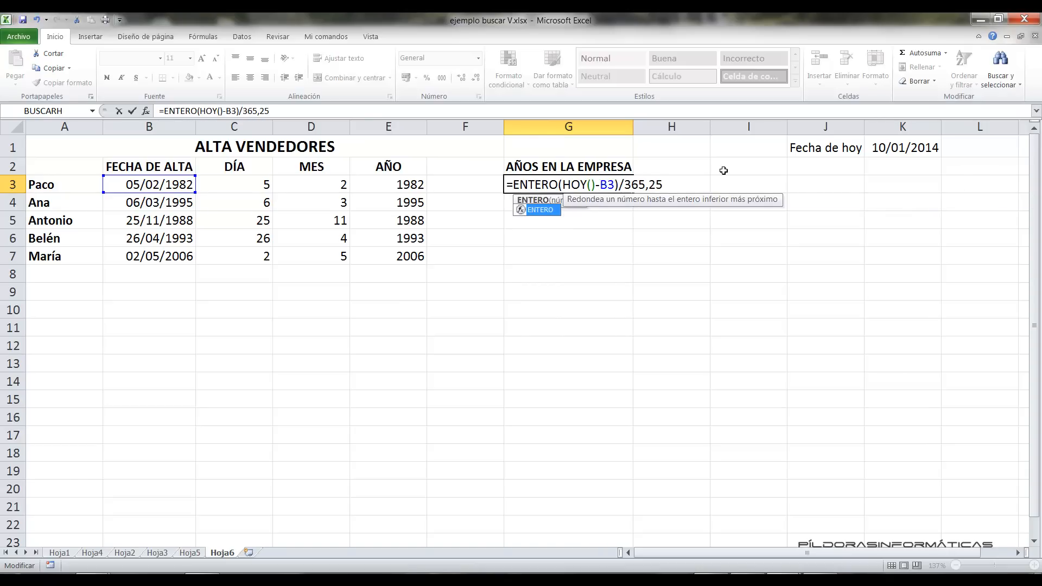
text(()
click(678, 181)
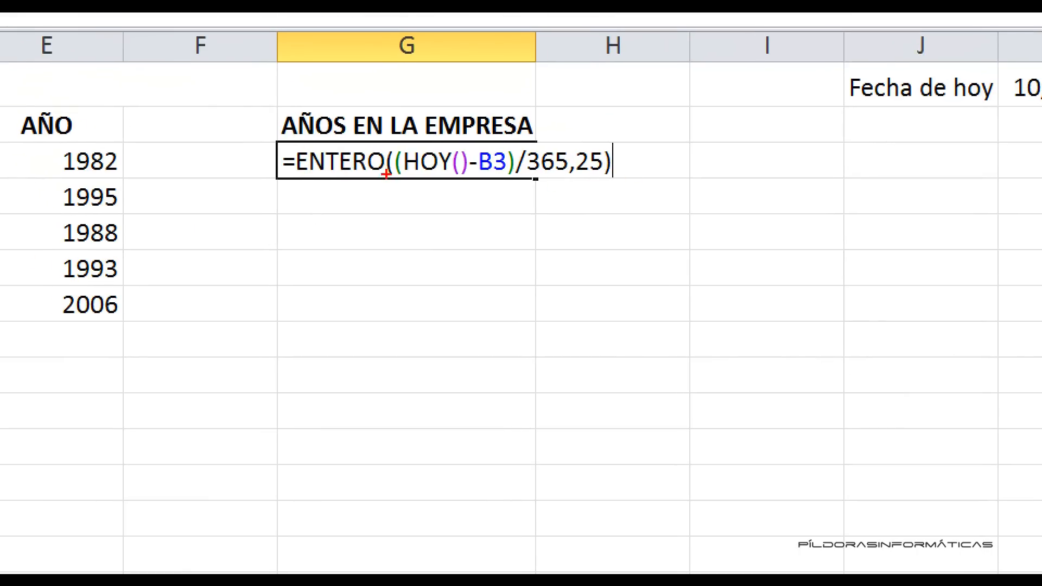
mouse_move(403, 181)
mouse_down()
mouse_move(609, 182)
mouse_move(595, 181)
mouse_up()
mouse_move(446, 194)
mouse_down()
mouse_move(434, 212)
mouse_move(347, 202)
mouse_move(377, 175)
mouse_up()
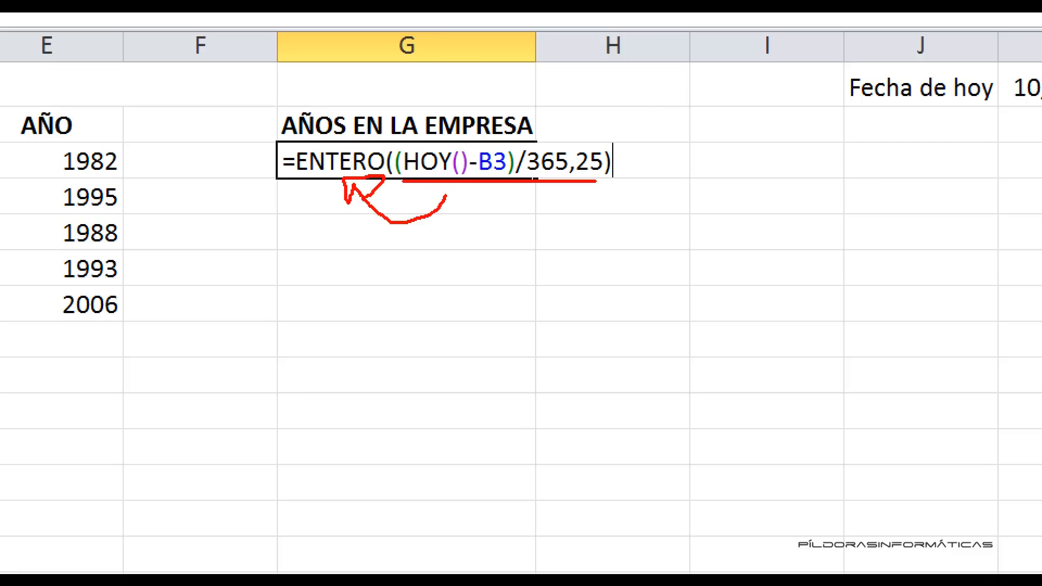
key(Escape)
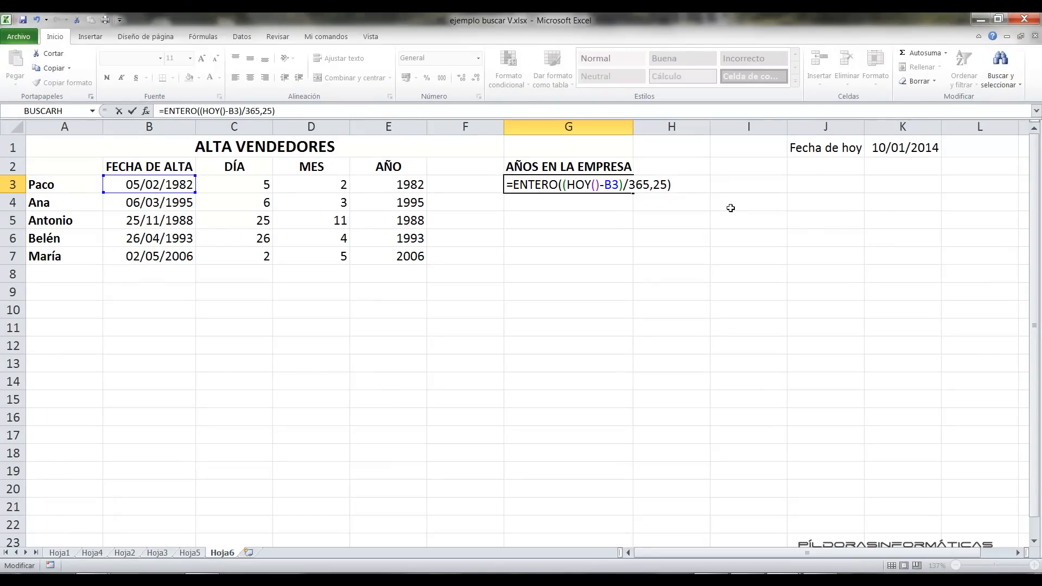
key(Return)
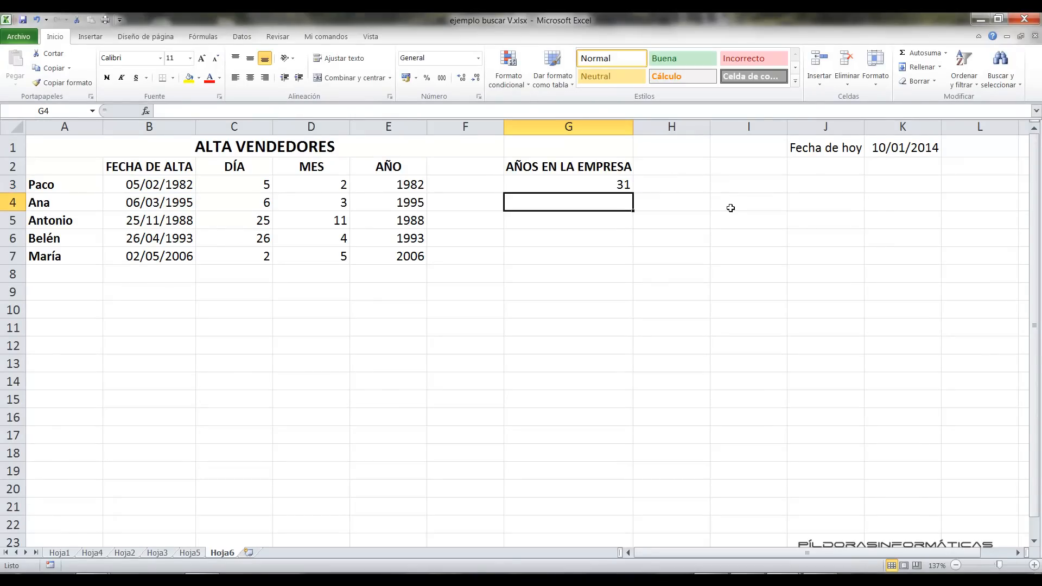
click(608, 188)
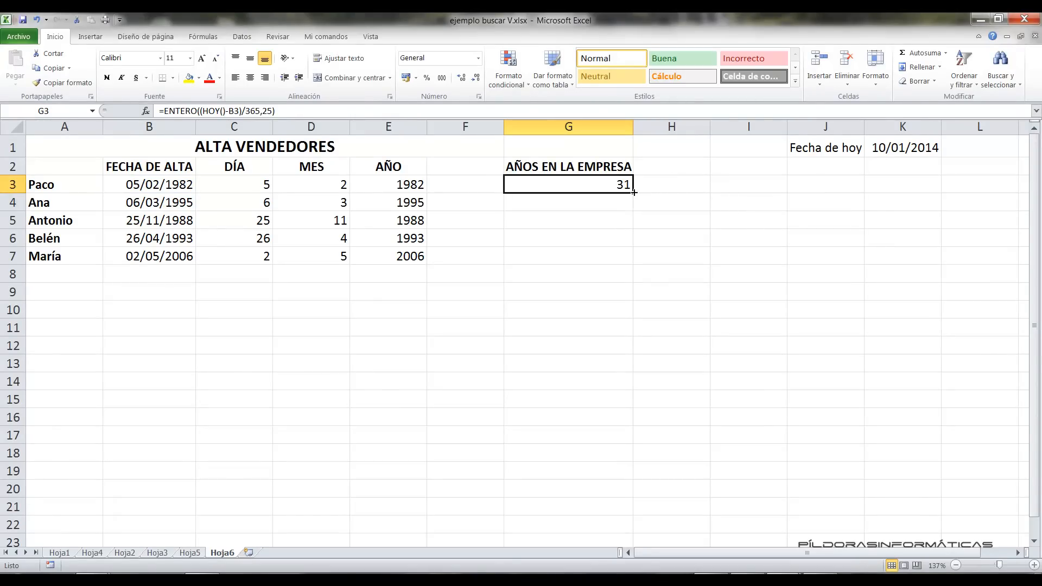
drag(634, 192, 632, 263)
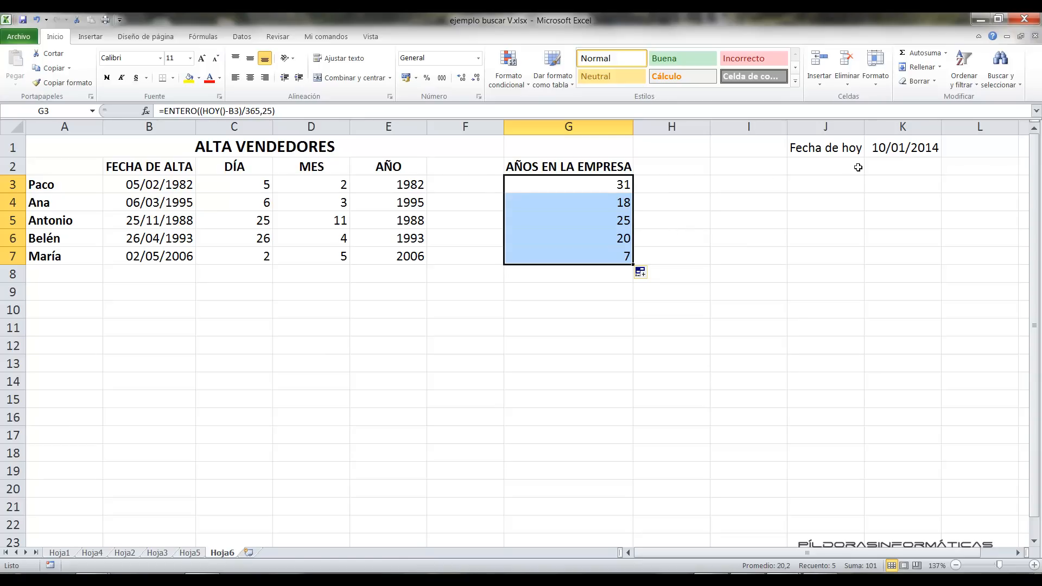
Step: Enter the label "Momento de apertura" in cell J3 and reselect the cell
click(816, 186)
key(Caps_Lock)
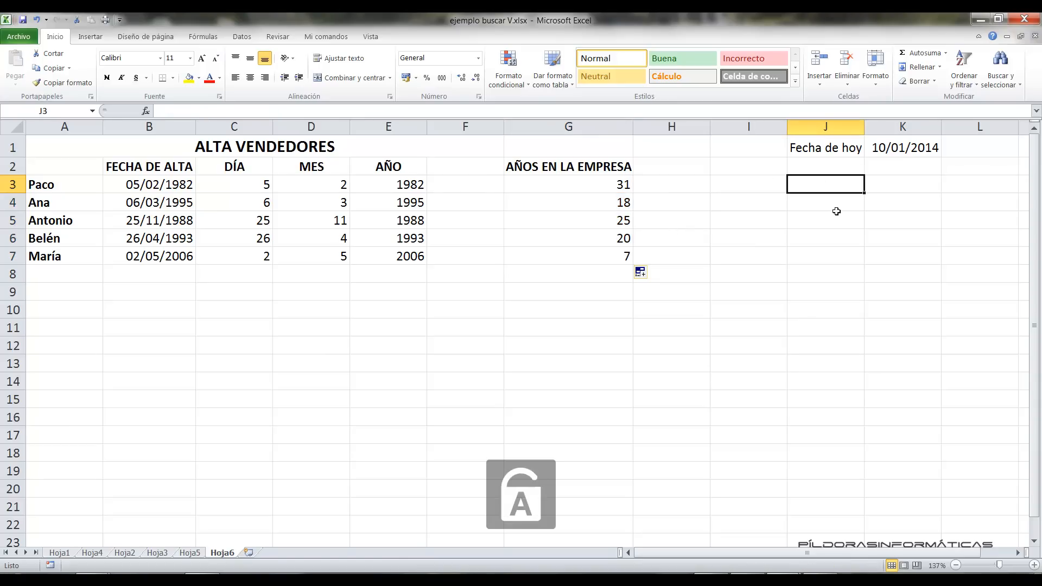
text(M)
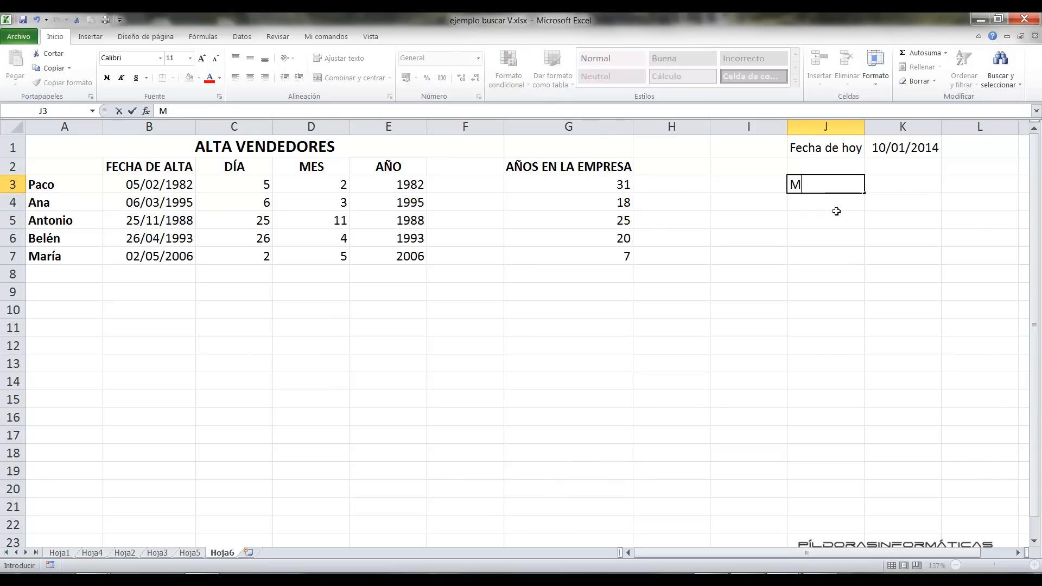
text(omento de)
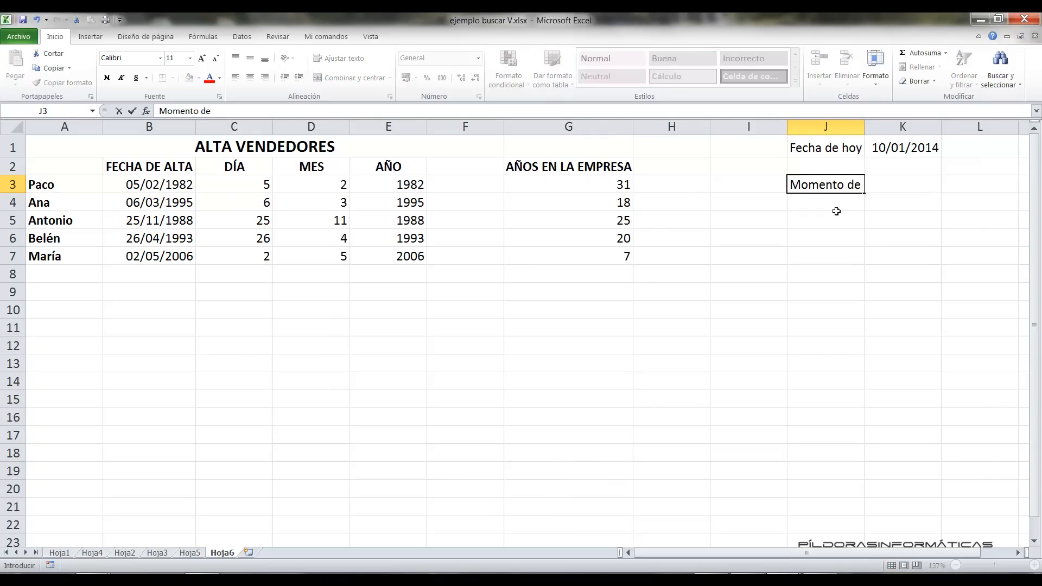
text( apertura)
key(Return)
click(853, 189)
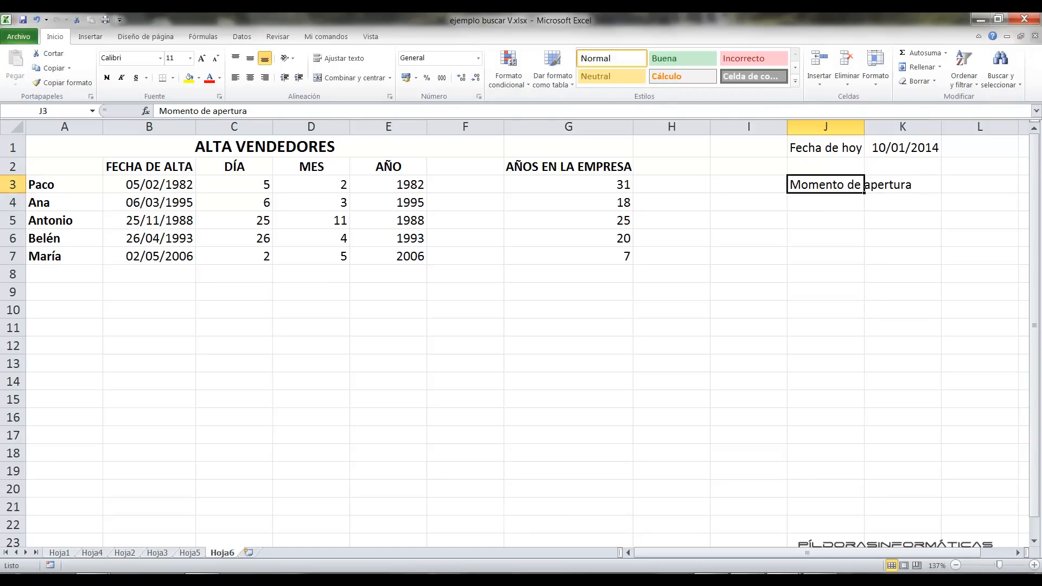
Step: Increase the height of row 3 to fit two lines and turn on text wrapping for J3
drag(14, 193, 14, 218)
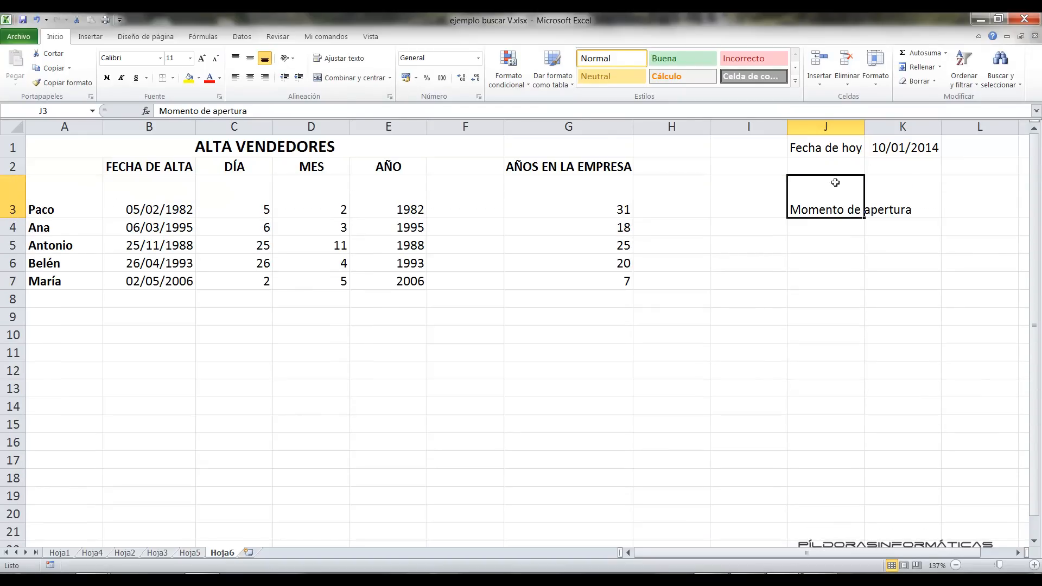
click(220, 96)
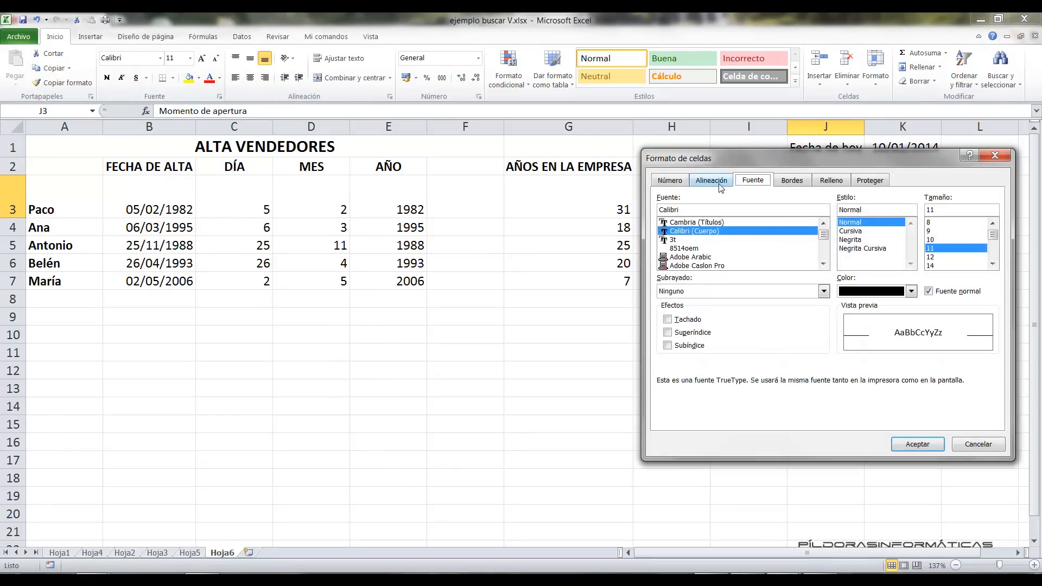
click(710, 184)
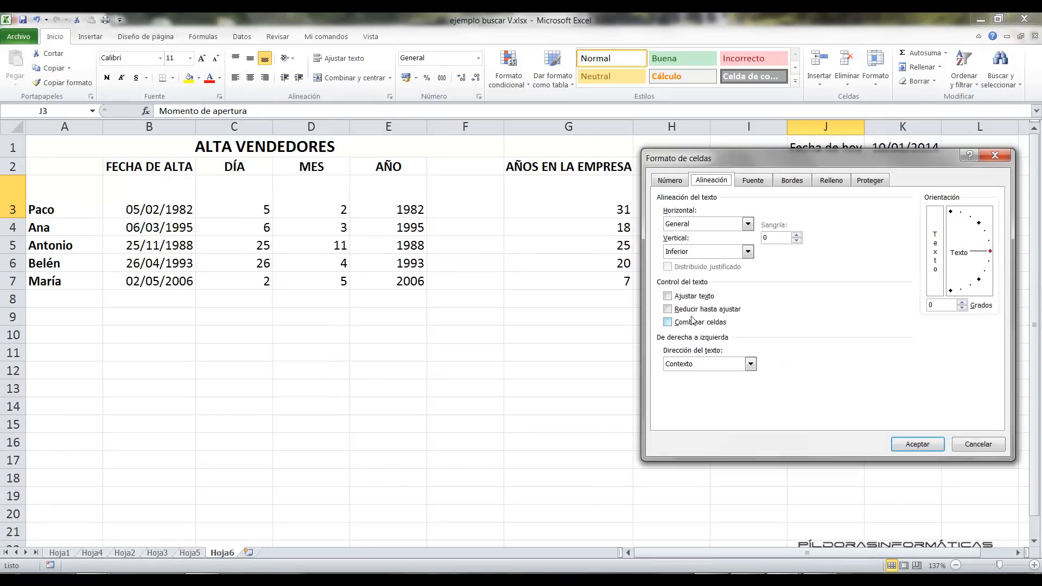
click(684, 300)
click(667, 296)
click(917, 444)
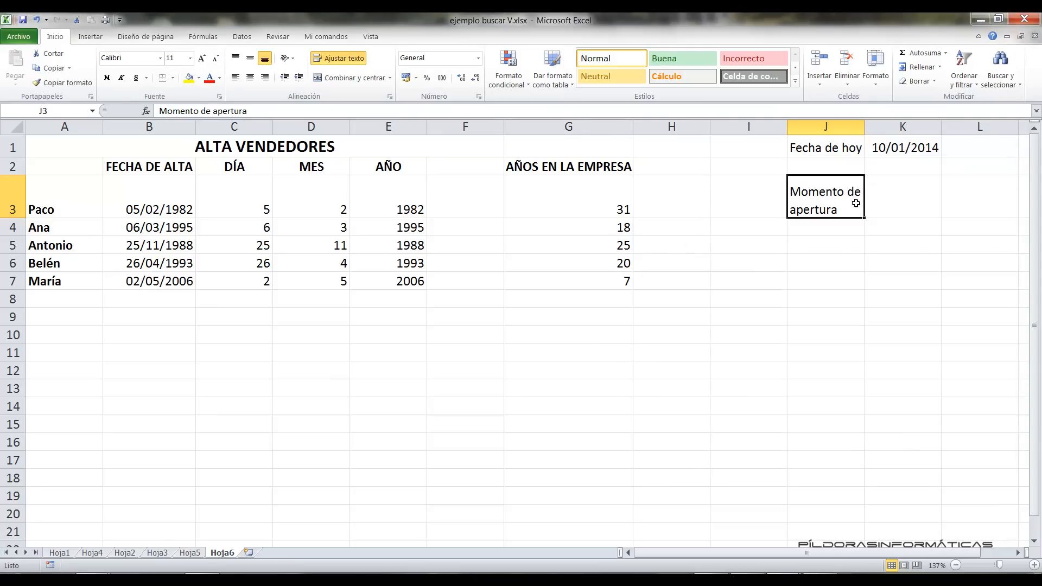
Step: Enter the formula =AHORA() in cell K3 beside the Momento de apertura label
click(899, 198)
text(=)
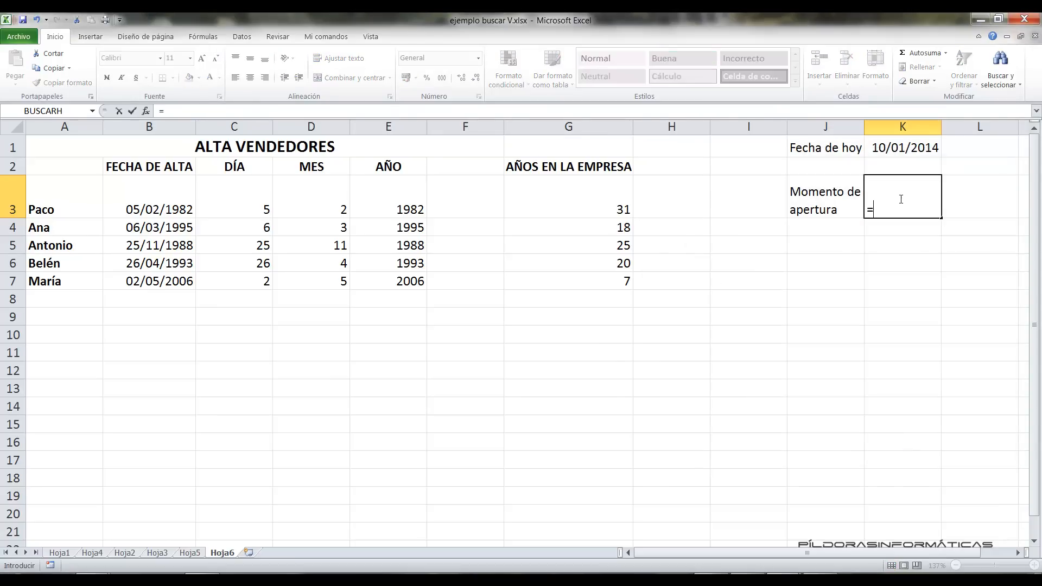
text(ahora)
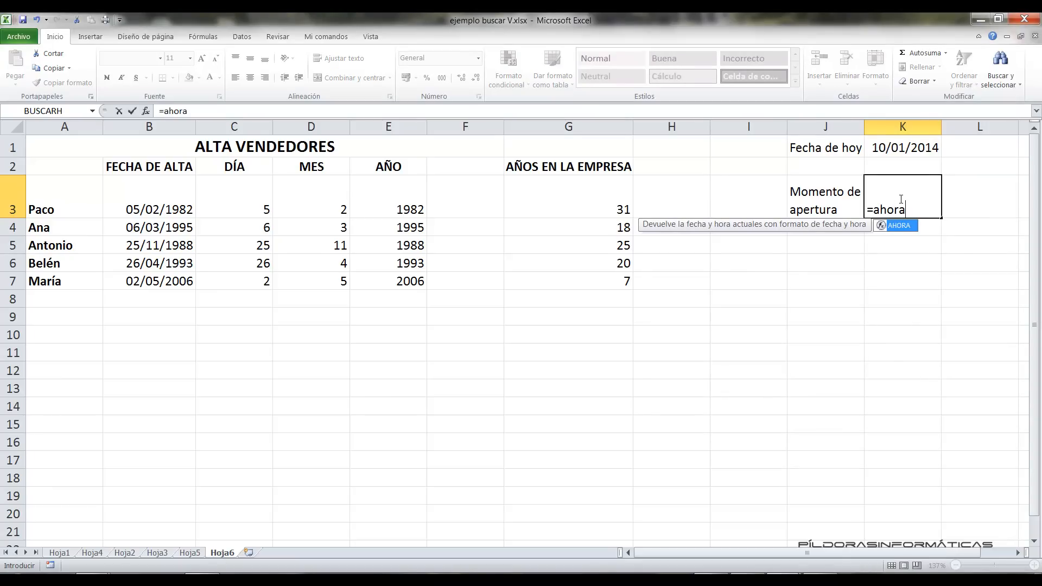
text(())
key(Return)
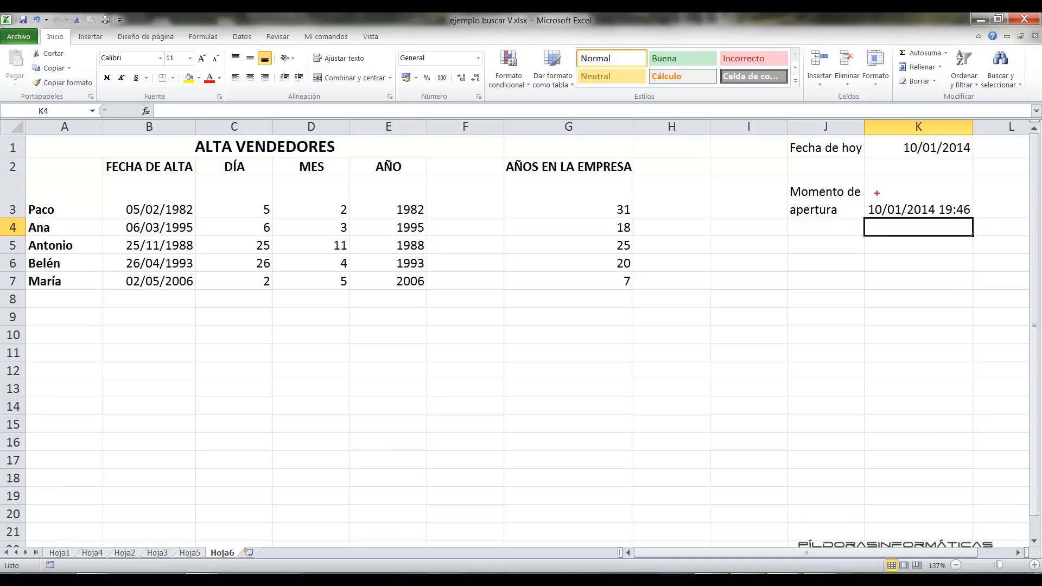
mouse_move(865, 173)
mouse_down()
mouse_move(980, 222)
mouse_move(916, 336)
mouse_up()
key(Escape)
key(ctrl+2)
mouse_move(1004, 542)
mouse_down()
mouse_move(954, 387)
mouse_move(936, 221)
mouse_up()
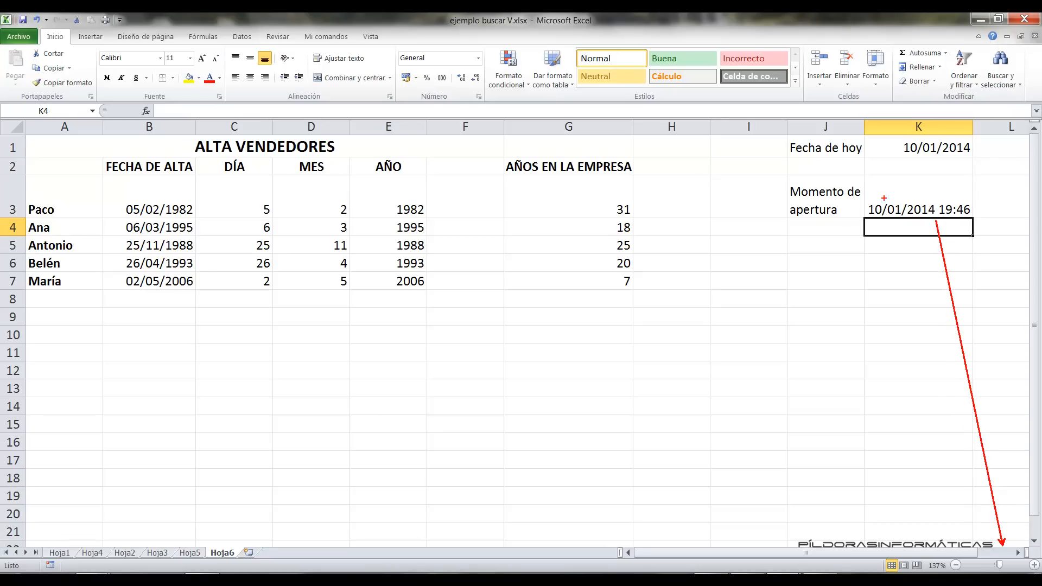
key(Escape)
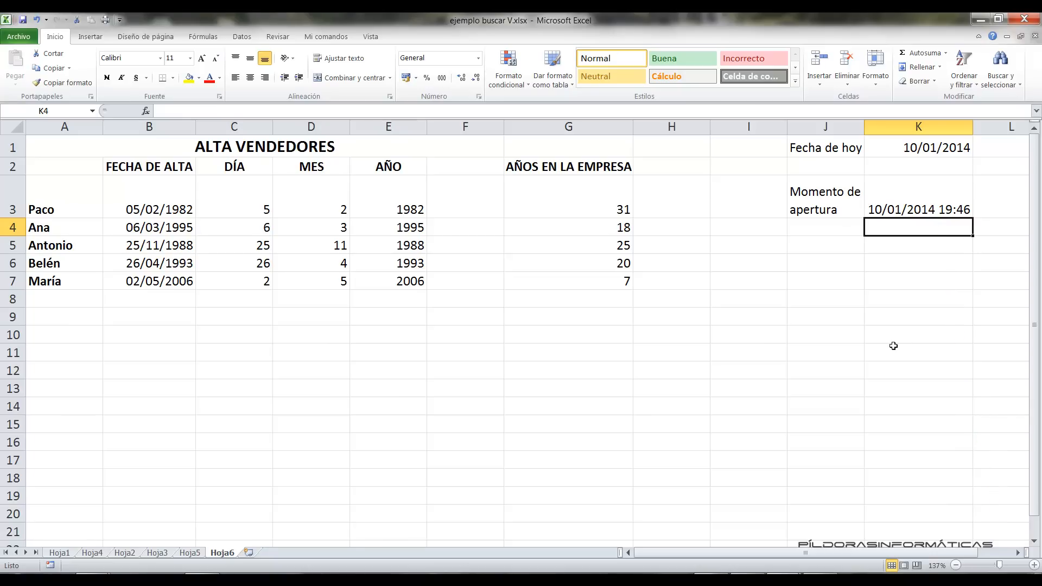
Step: Re-enter the =AHORA() formula in K3 to refresh its date and time
click(910, 211)
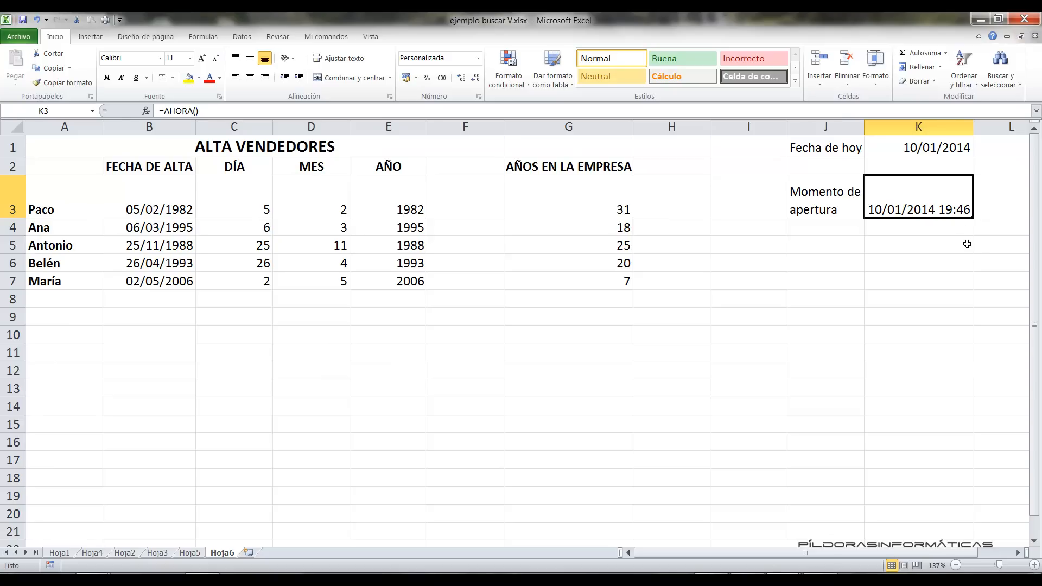
key(F2)
key(Return)
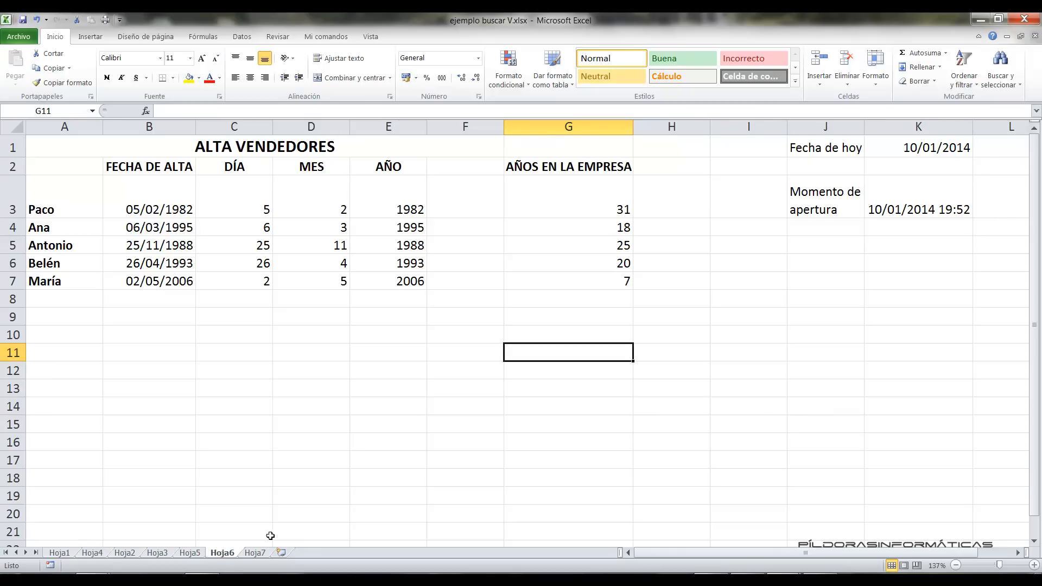
Step: Switch to the Hoja7 sheet and look over the empty HORAS, MINUTOS and SEGUNDOS cells in row 5, glancing back at Hoja6
click(260, 553)
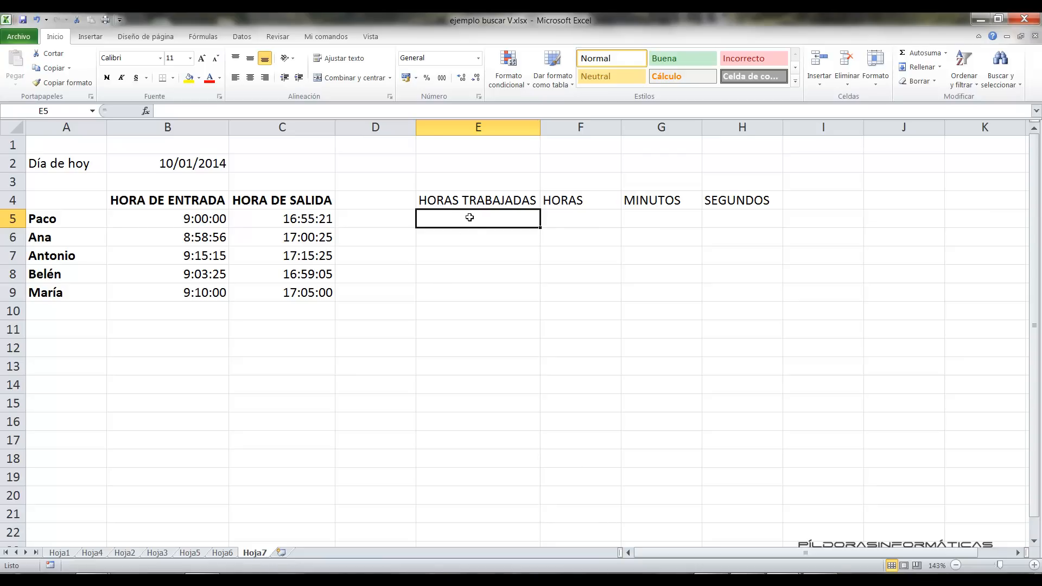
click(579, 221)
click(653, 222)
click(729, 219)
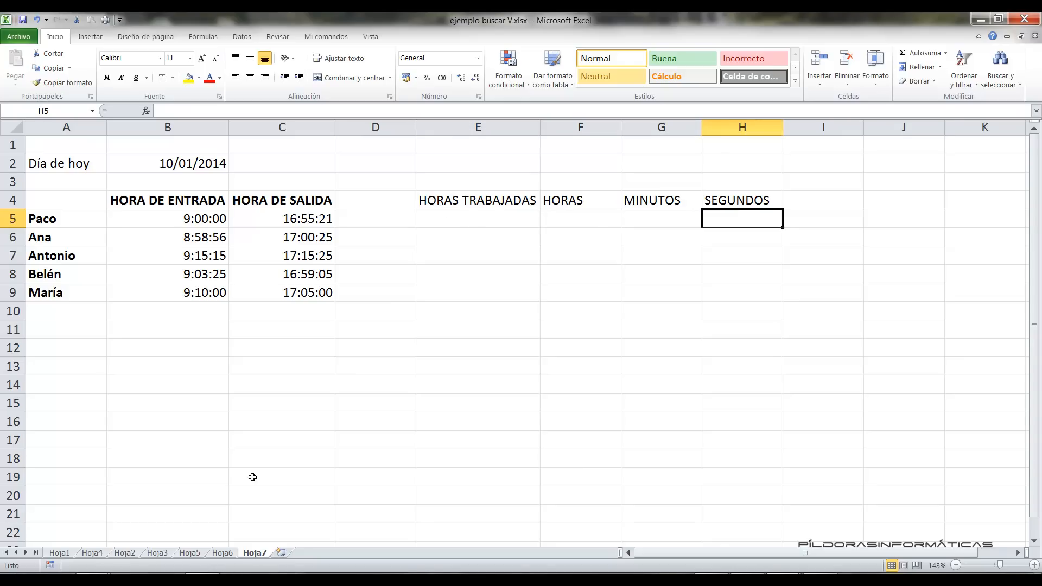
click(232, 553)
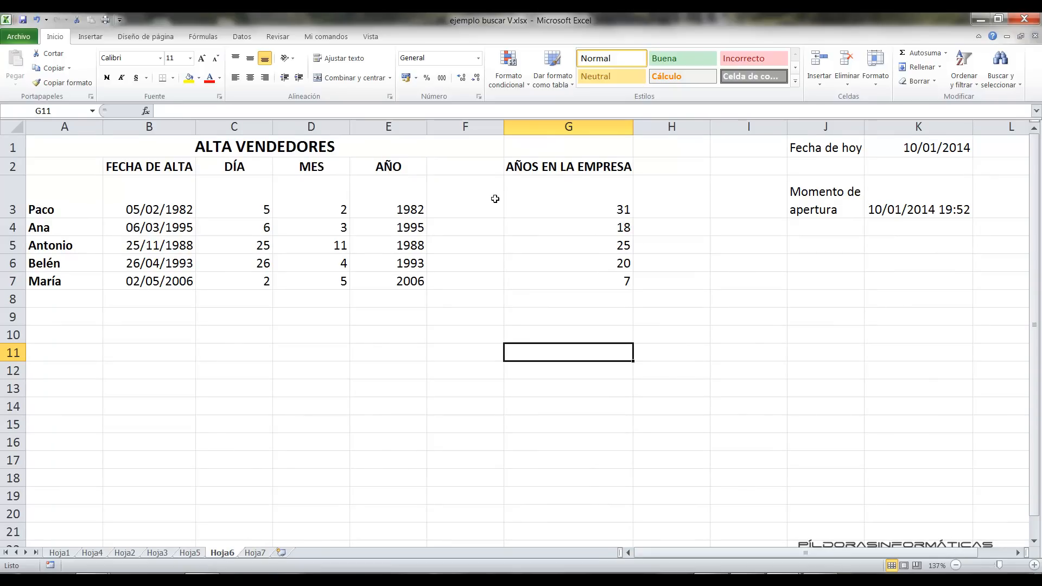
click(259, 554)
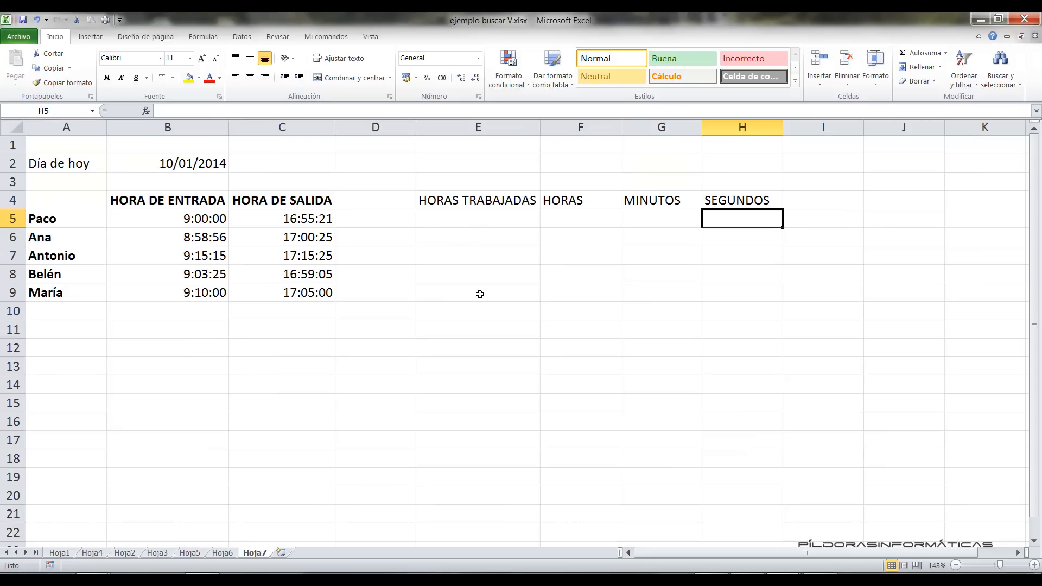
Step: Enter the formula =C5-B5 in E5 under HORAS TRABAJADAS and fill it down to E9
click(480, 221)
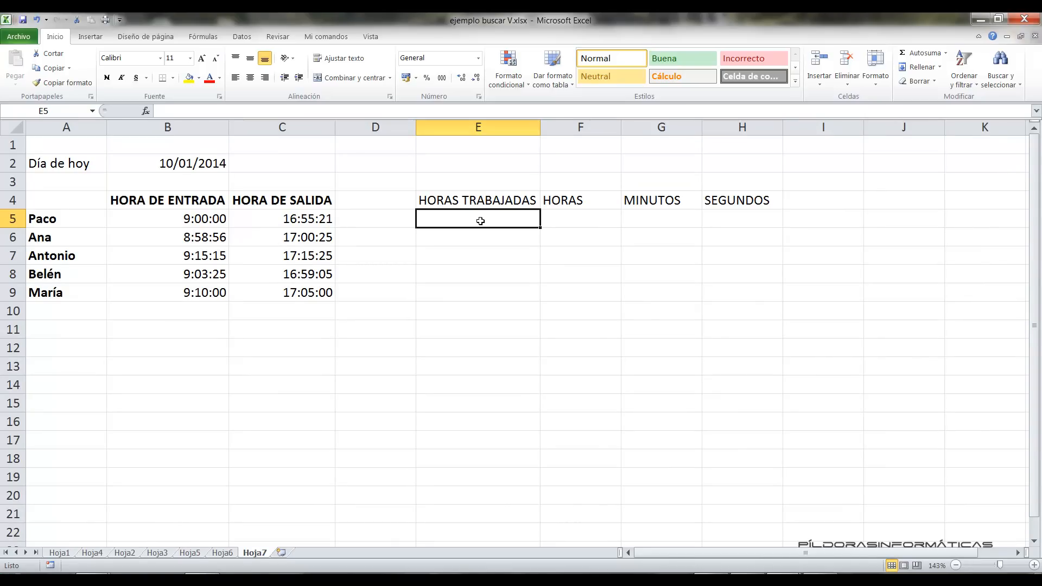
text(=)
click(273, 221)
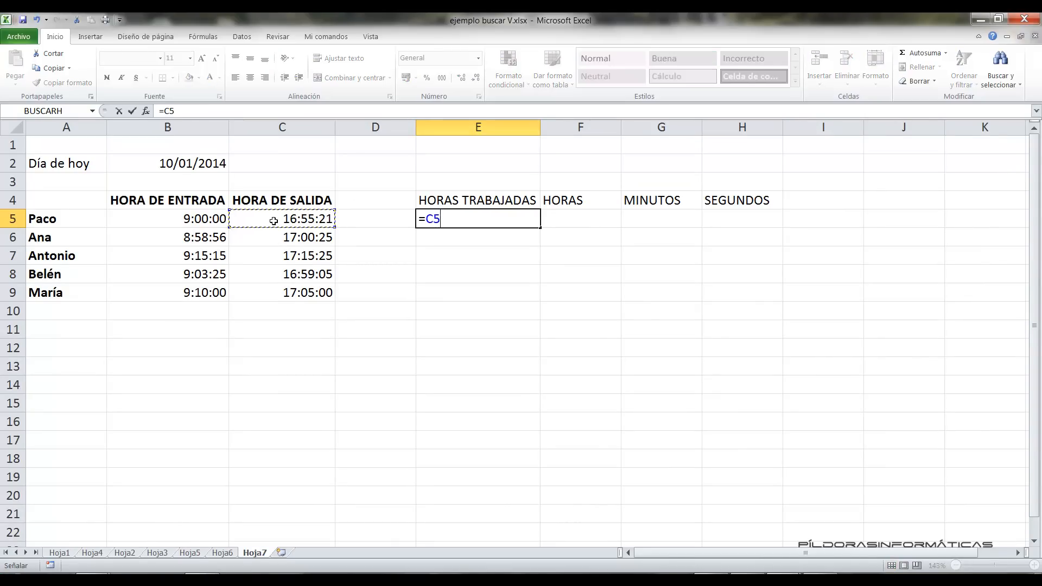
text(-)
click(202, 219)
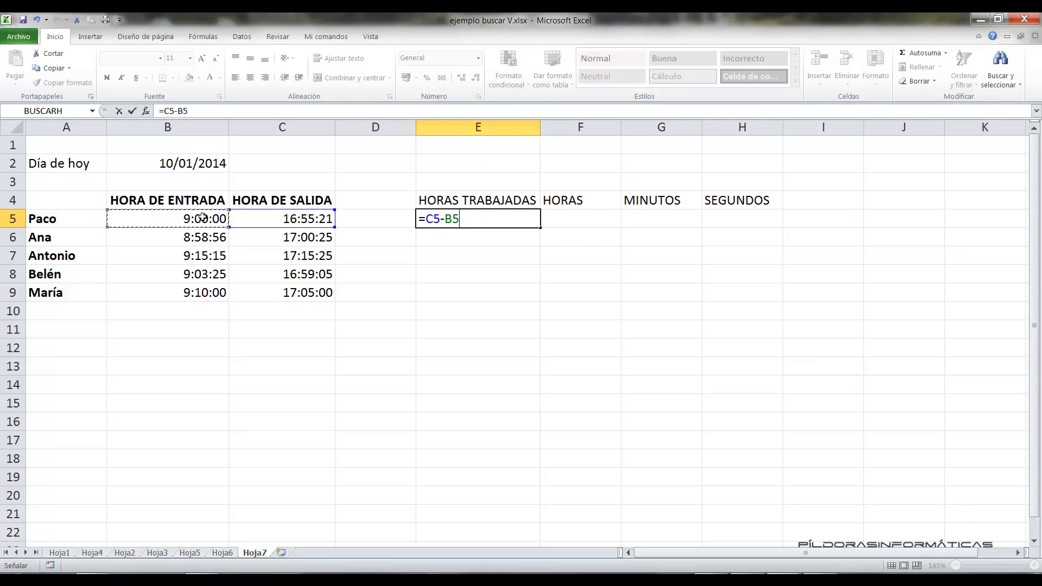
key(Return)
click(530, 219)
drag(539, 229, 540, 305)
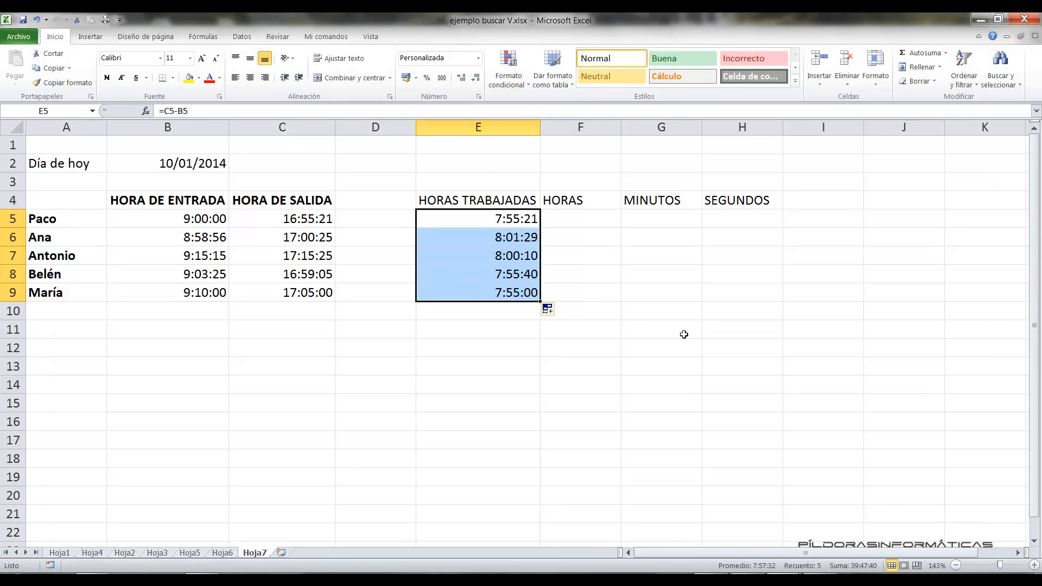
click(524, 222)
click(522, 250)
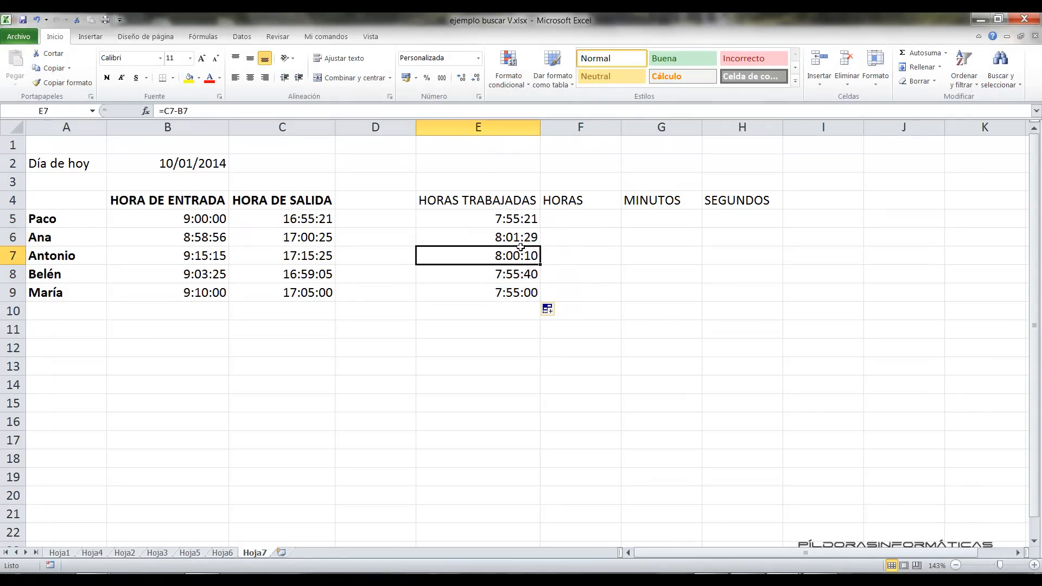
Step: Extract the hours worked with =HORA(E5) in F5 and fill the formula down to F9
click(580, 219)
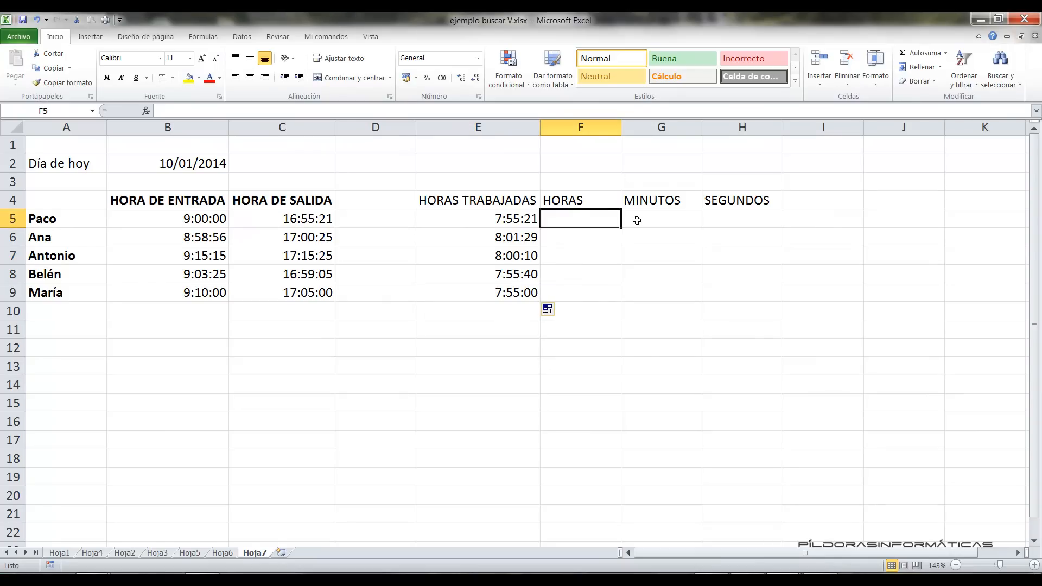
text(=)
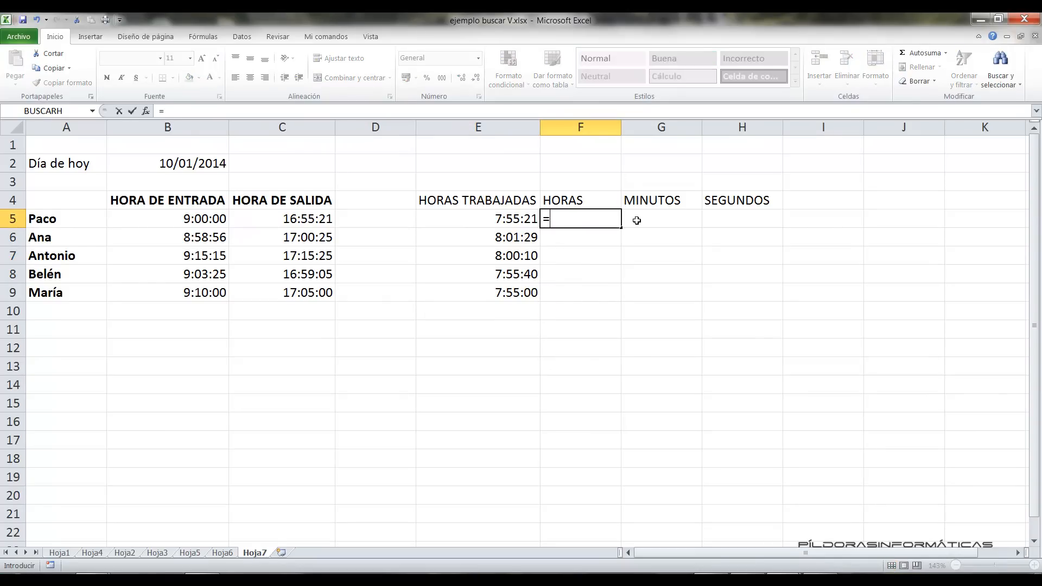
text(HORA()
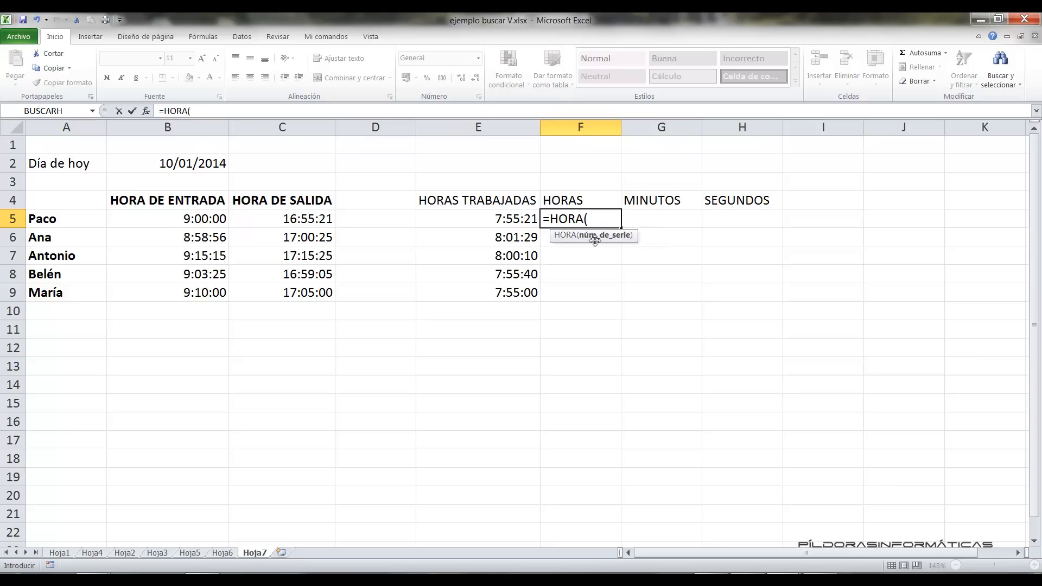
click(520, 224)
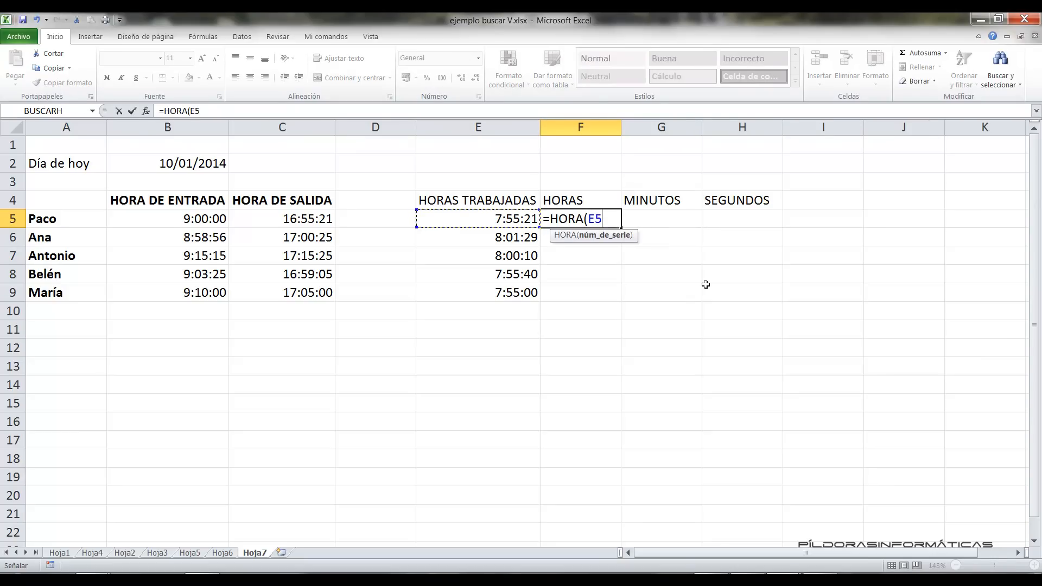
key(Return)
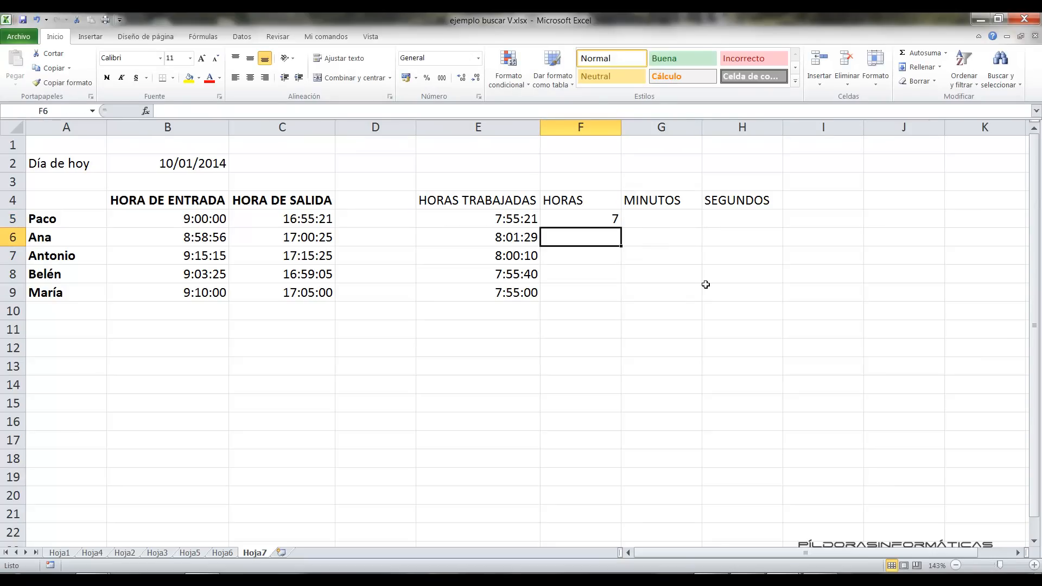
click(606, 224)
drag(620, 228, 607, 298)
Step: Extract the minutes with =MINUTO(E5) in G5 and fill the formula down to G9
click(668, 222)
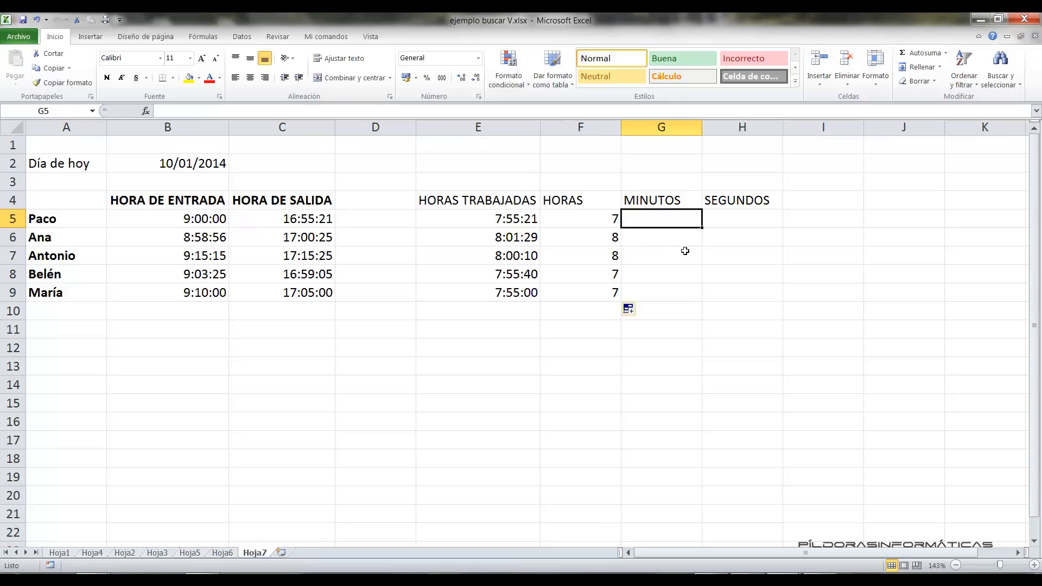
text(=MINUTOS)
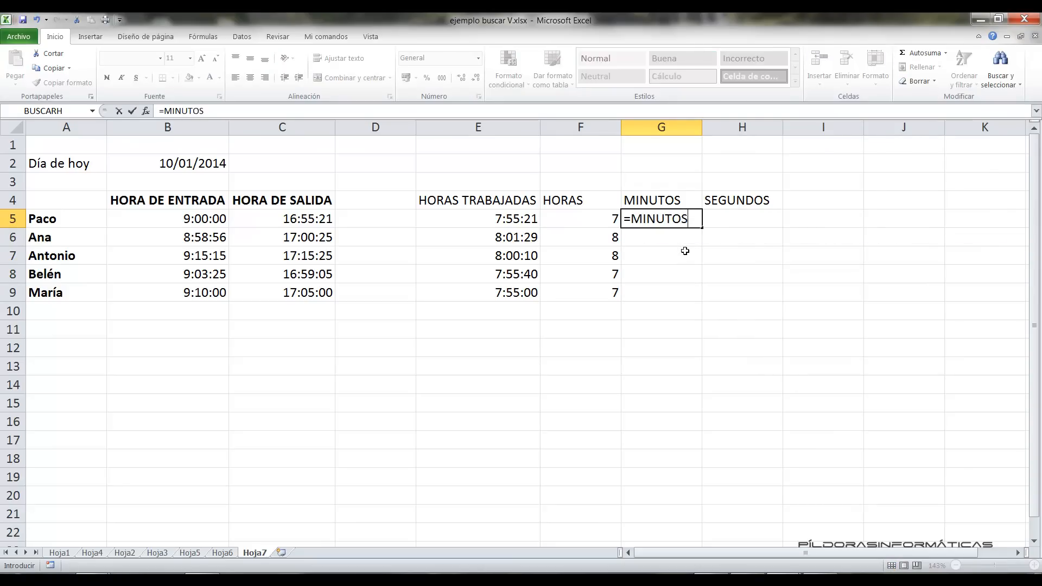
key(BackSpace)
text(()
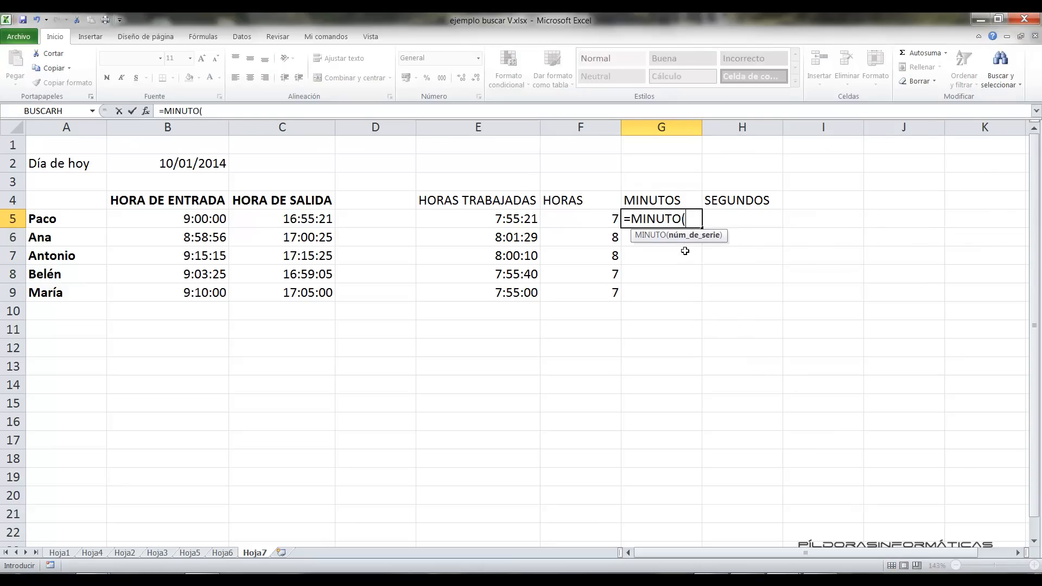
click(526, 218)
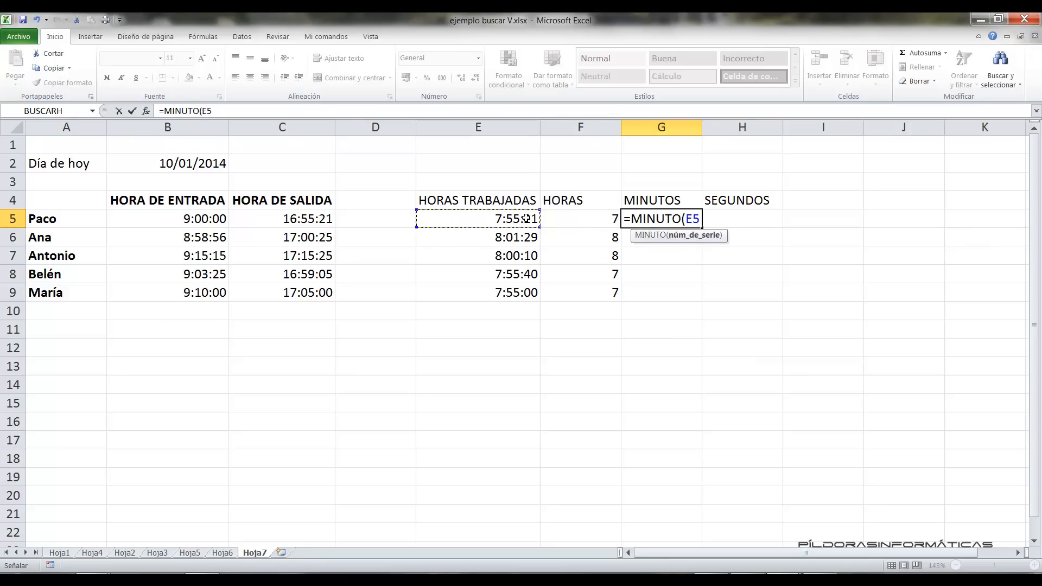
key(Return)
click(684, 223)
drag(702, 227, 700, 301)
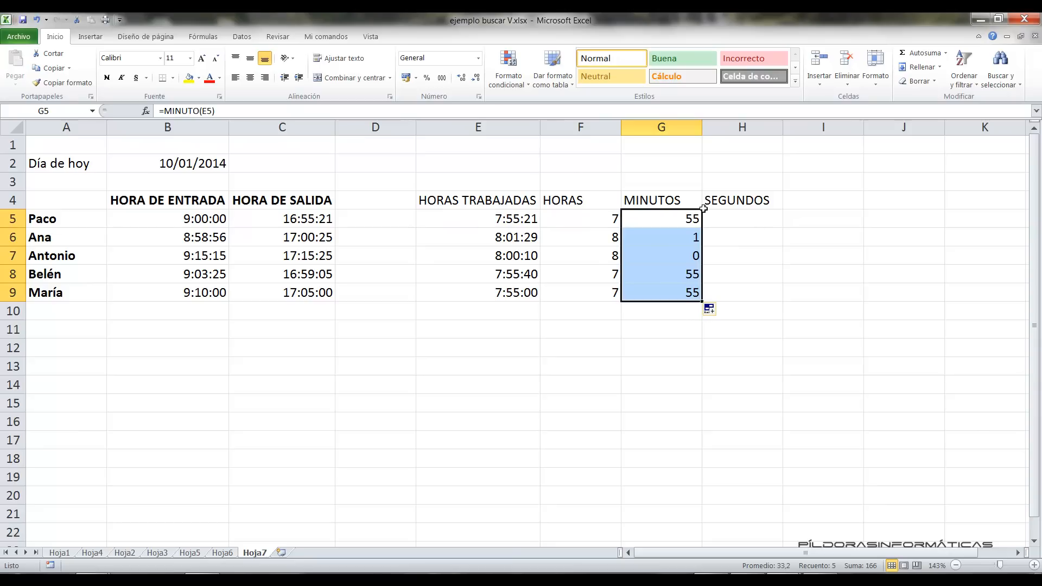
Step: Extract the seconds with =SEGUNDO(E5) in H5, fill the formula down to H9 and deselect the range
click(731, 223)
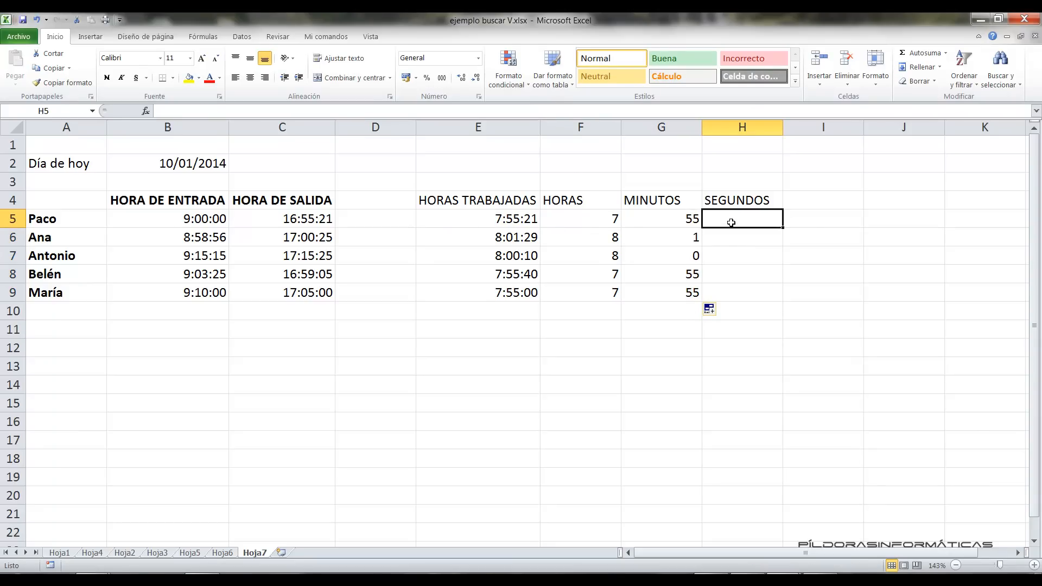
text(=SEGUNDO)
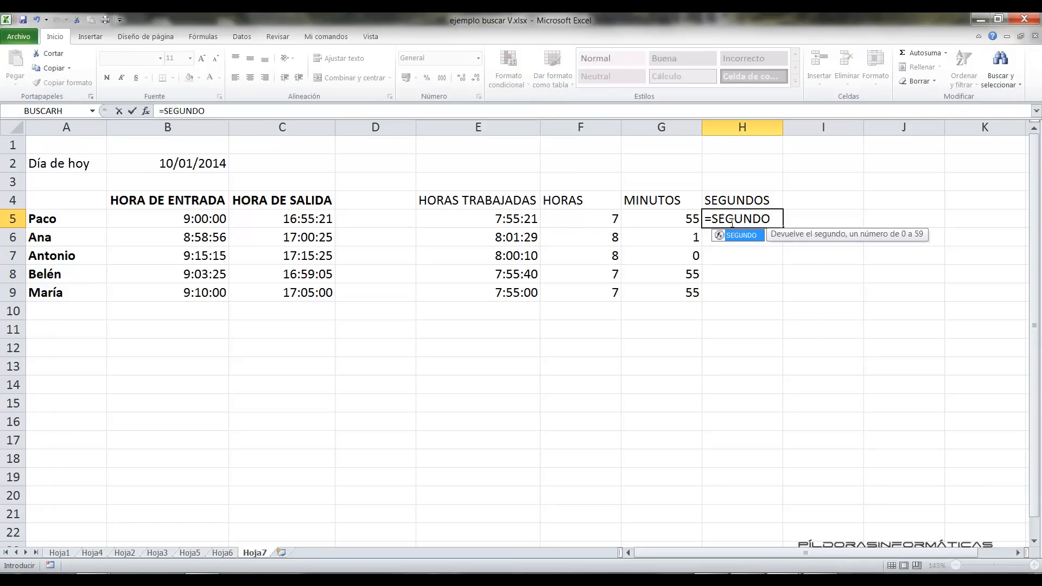
text(()
click(464, 223)
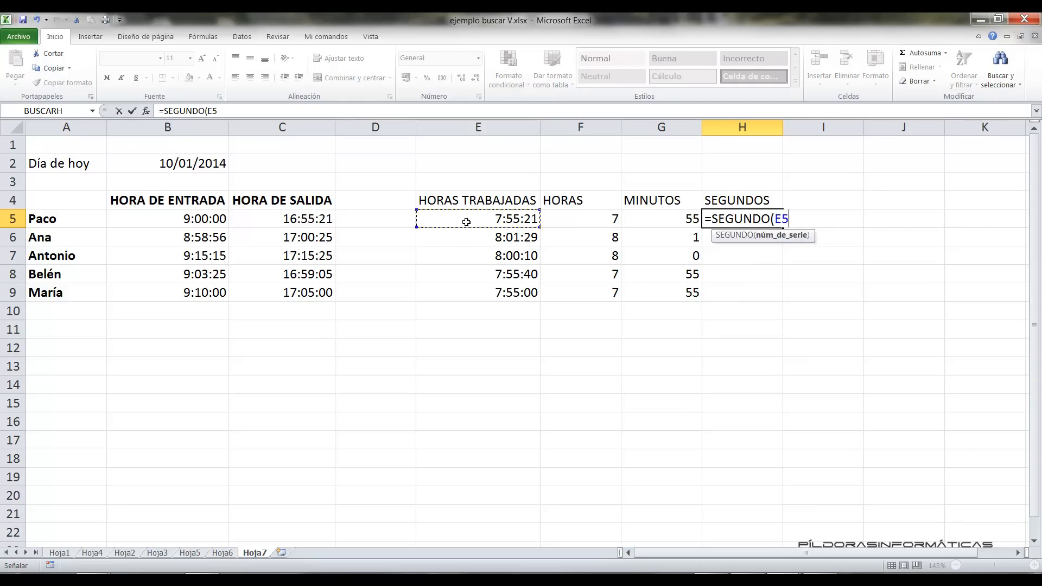
key(Return)
click(762, 216)
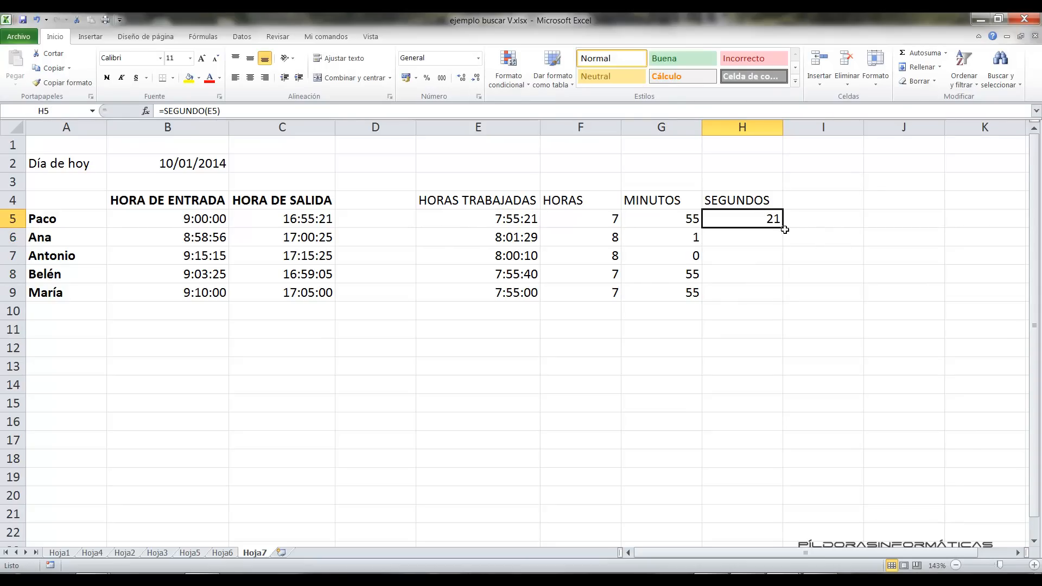
drag(781, 227, 779, 298)
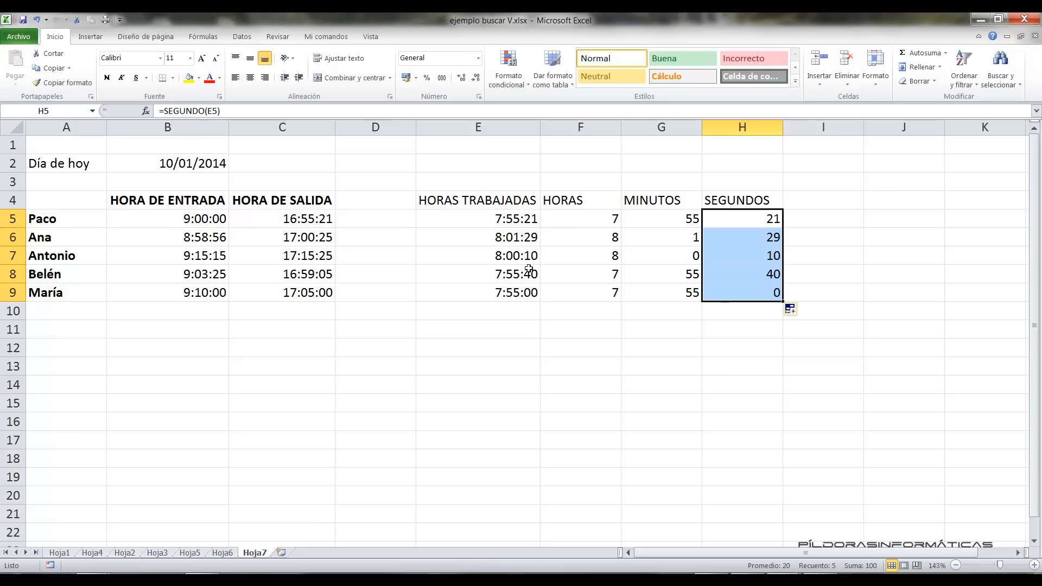
click(554, 326)
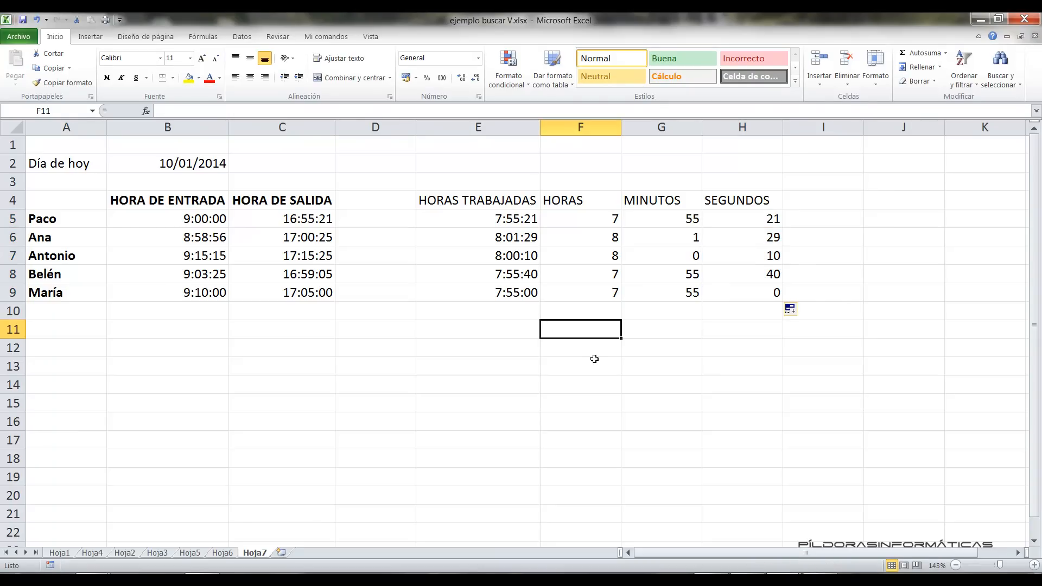